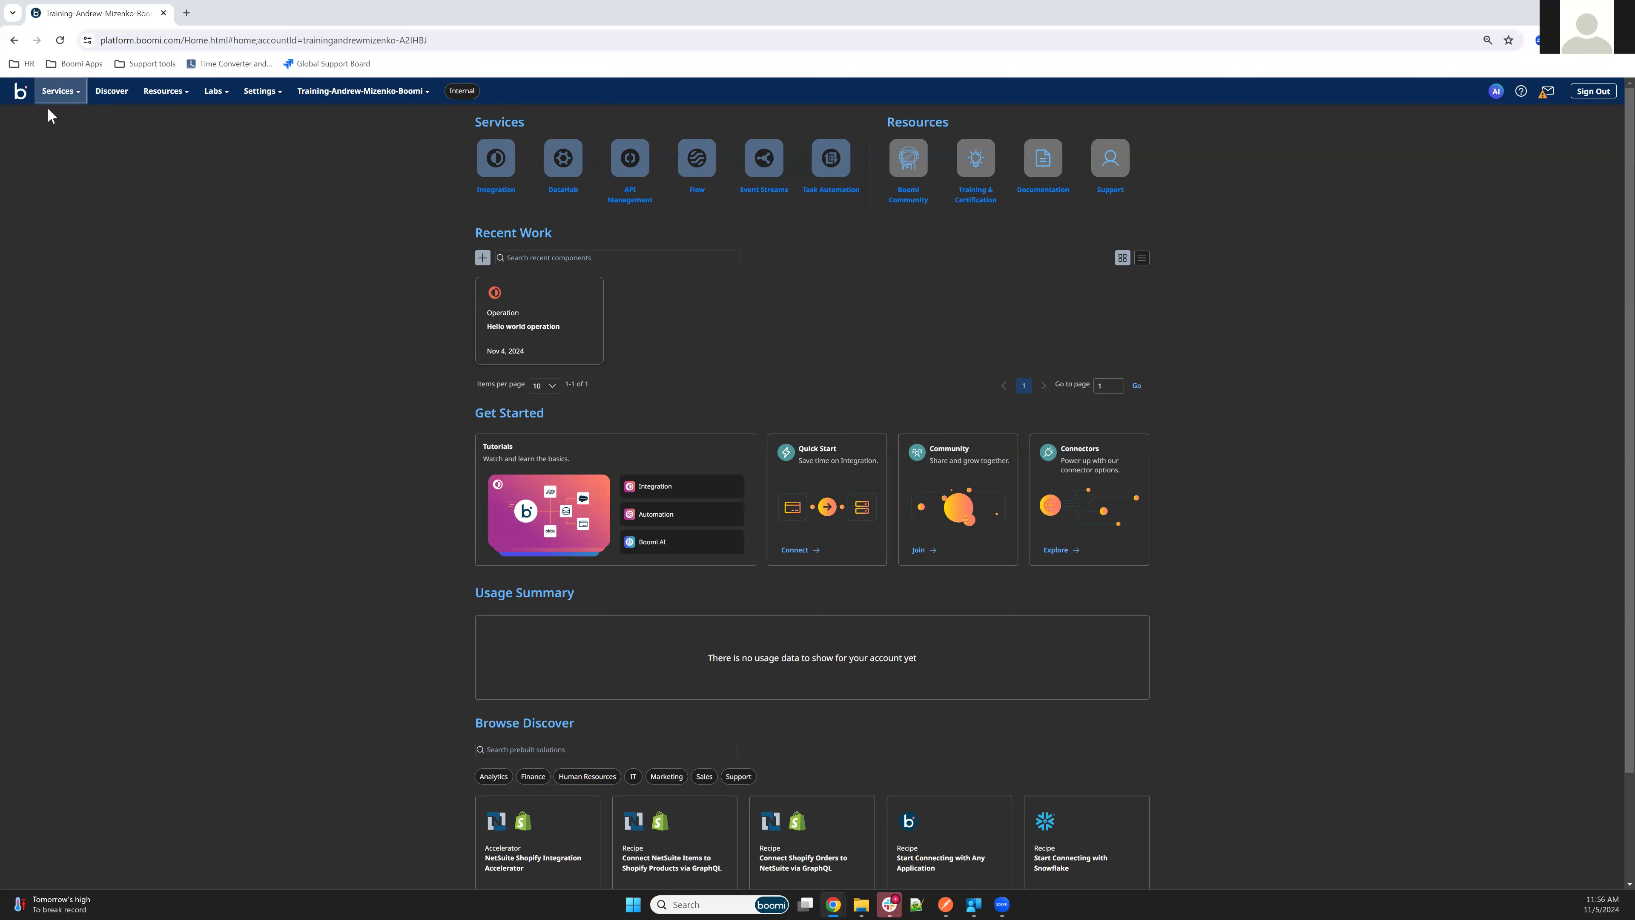
Open Atom Management in the Integration service
click(58, 96)
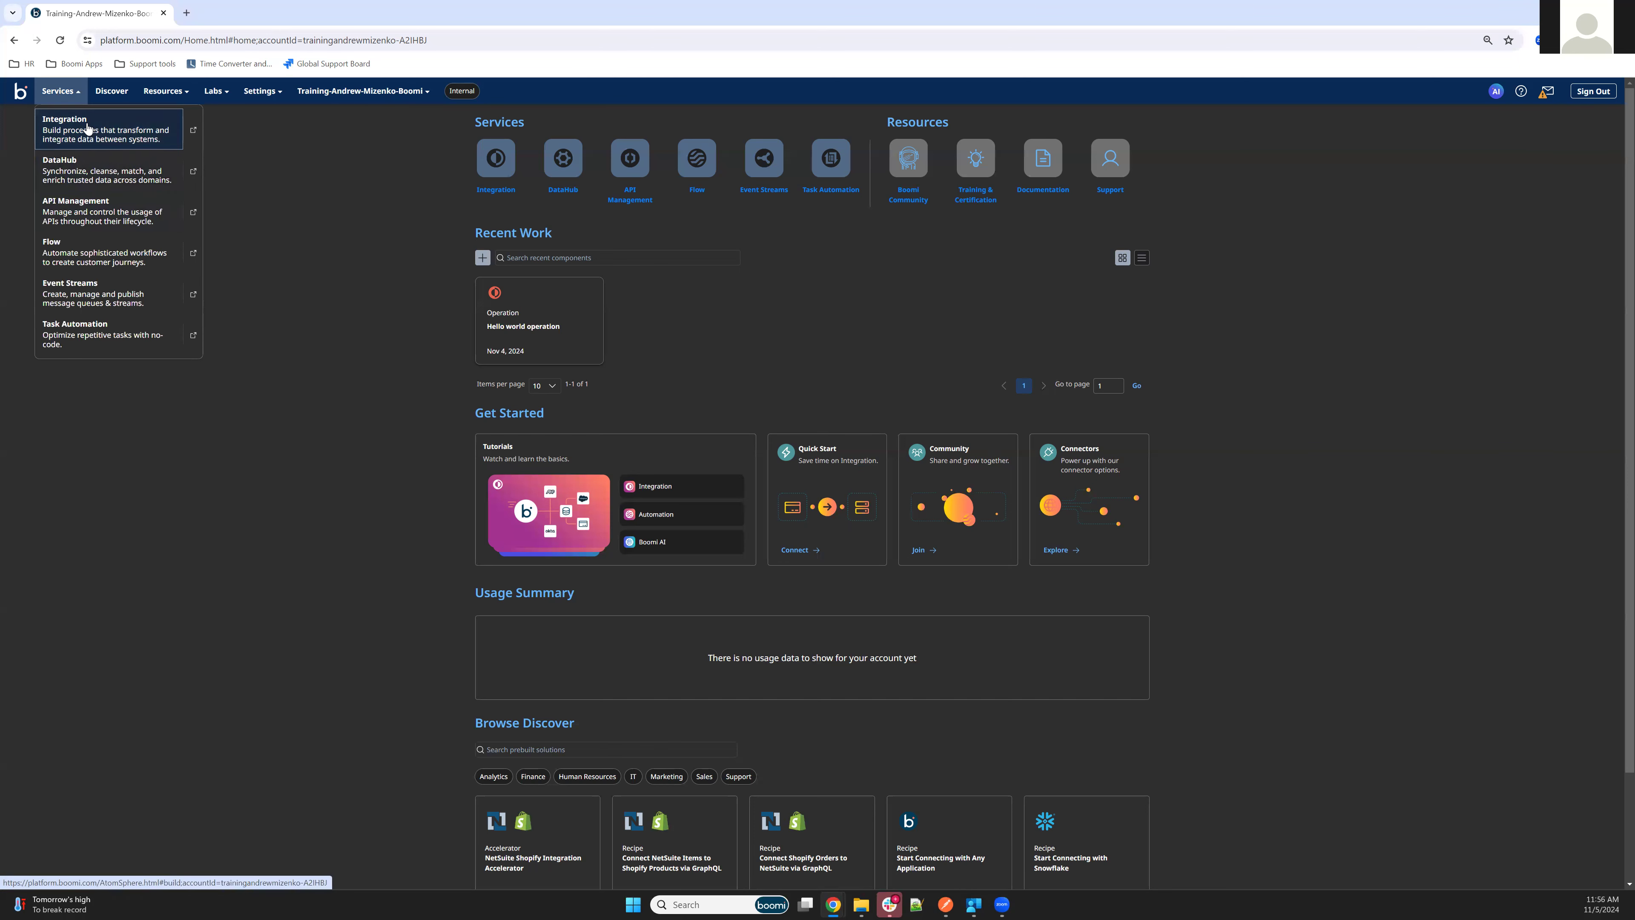
click(103, 129)
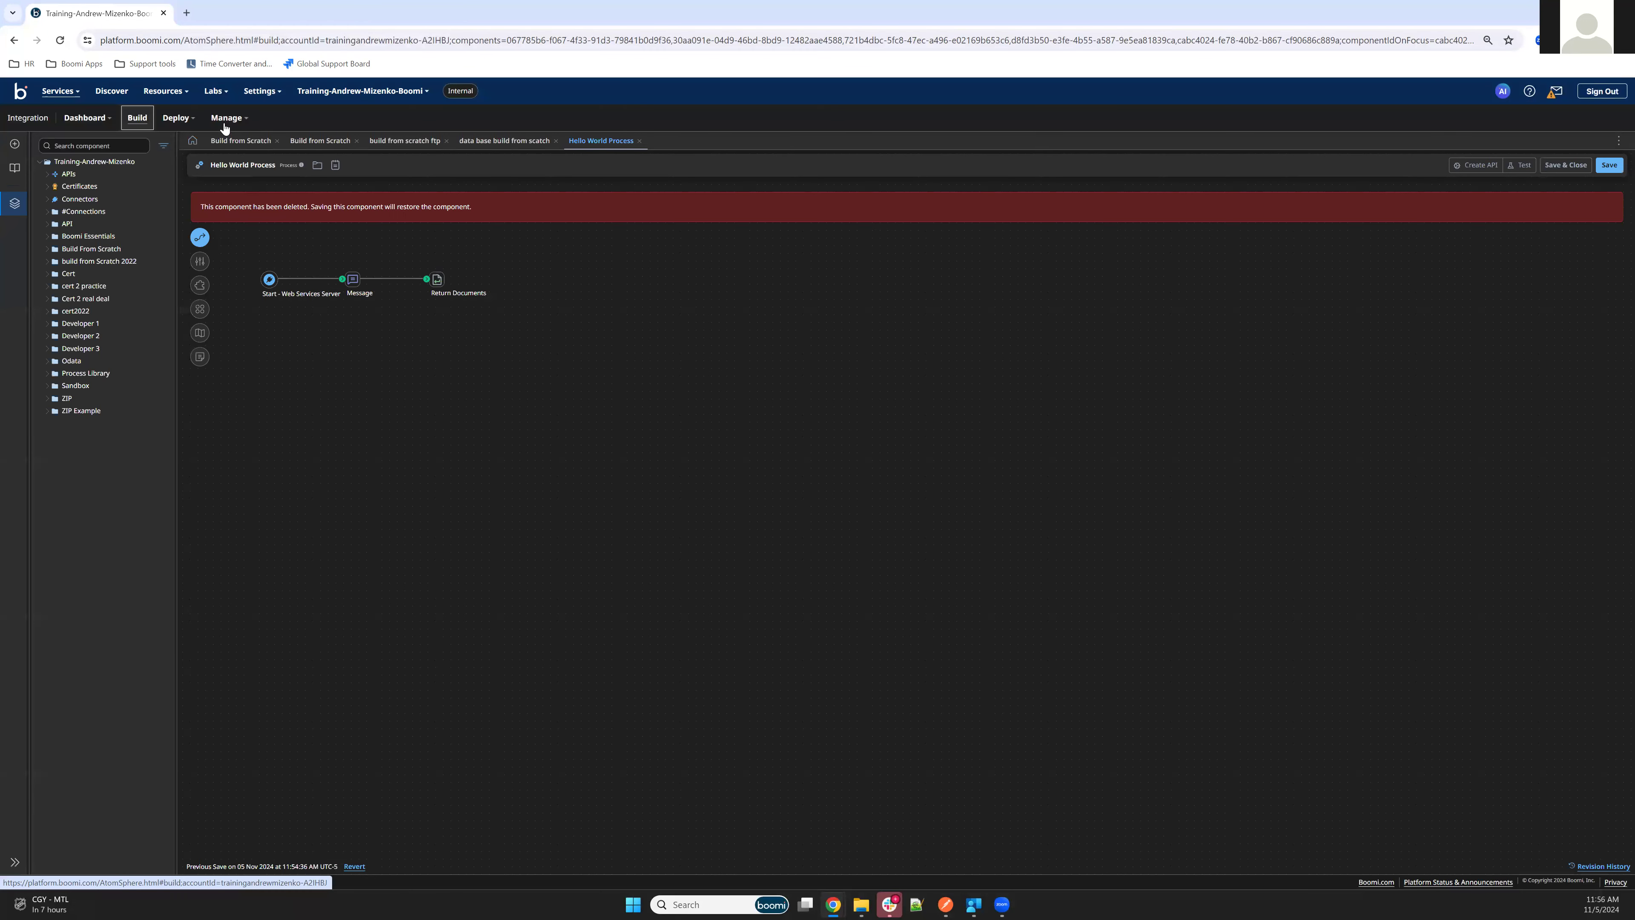
click(224, 126)
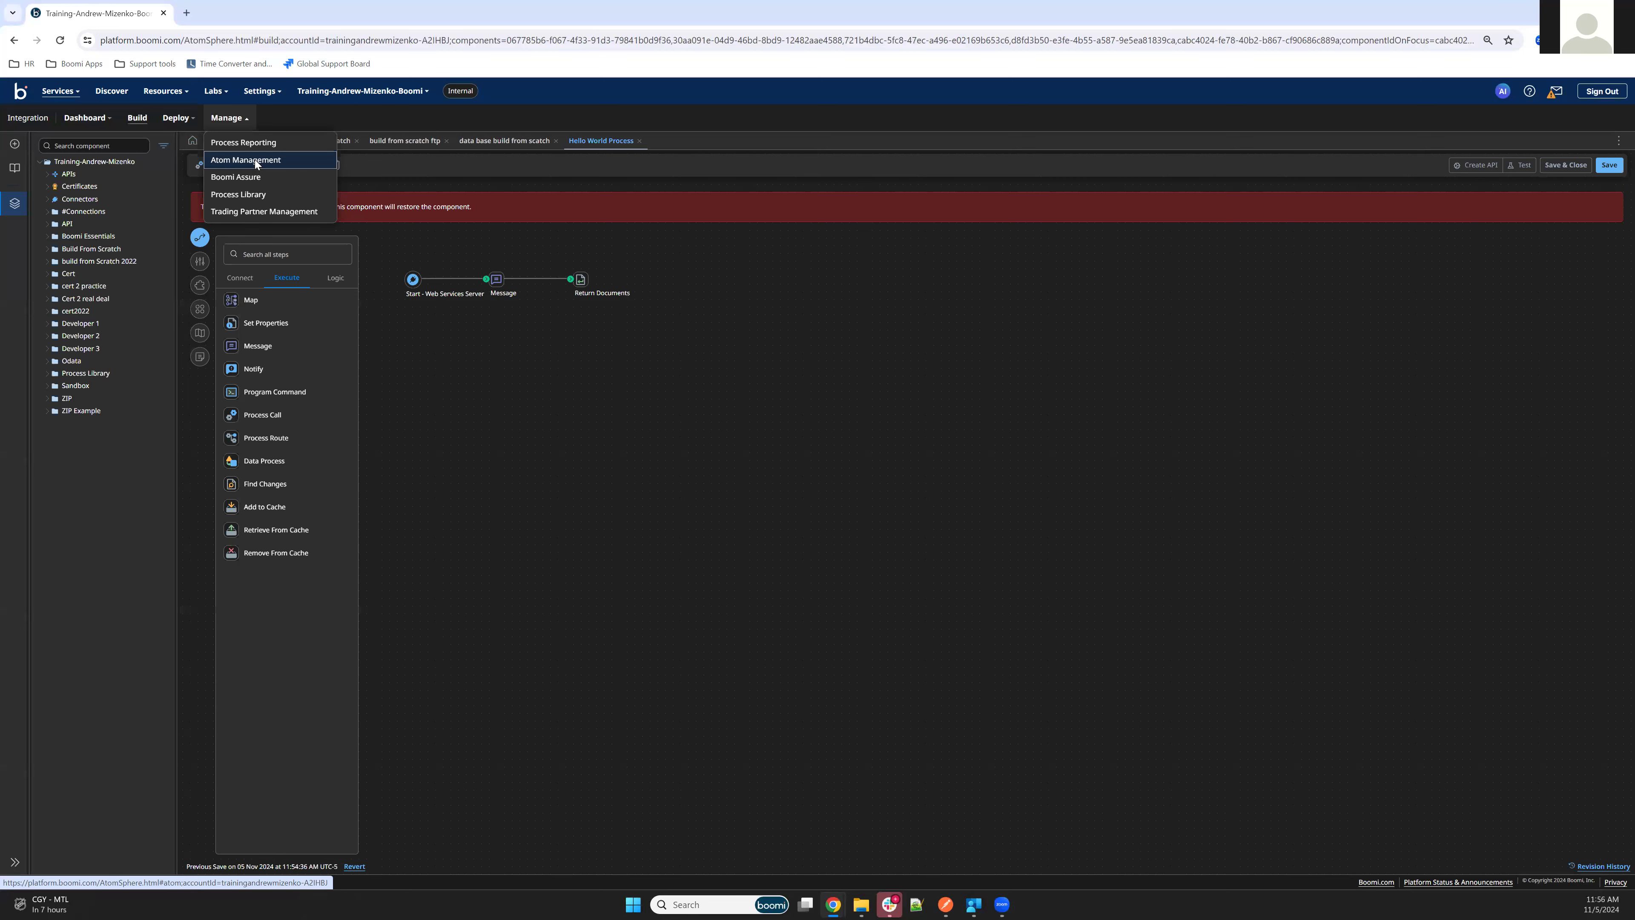
click(310, 160)
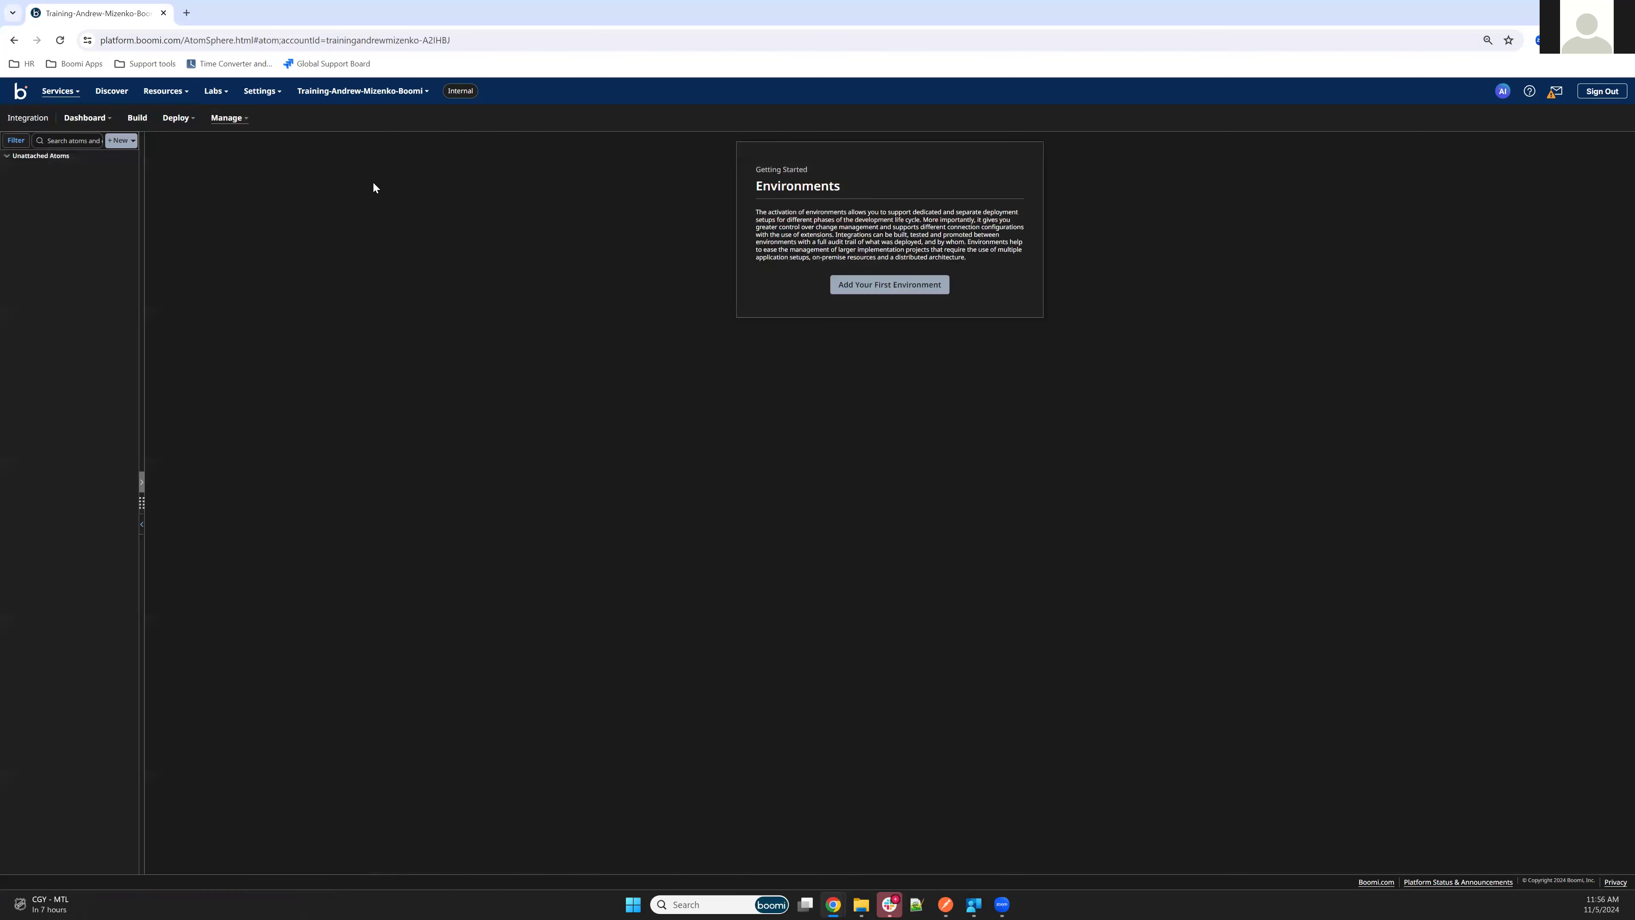
Create an environment named Test with the environment classification Test
click(119, 141)
click(127, 175)
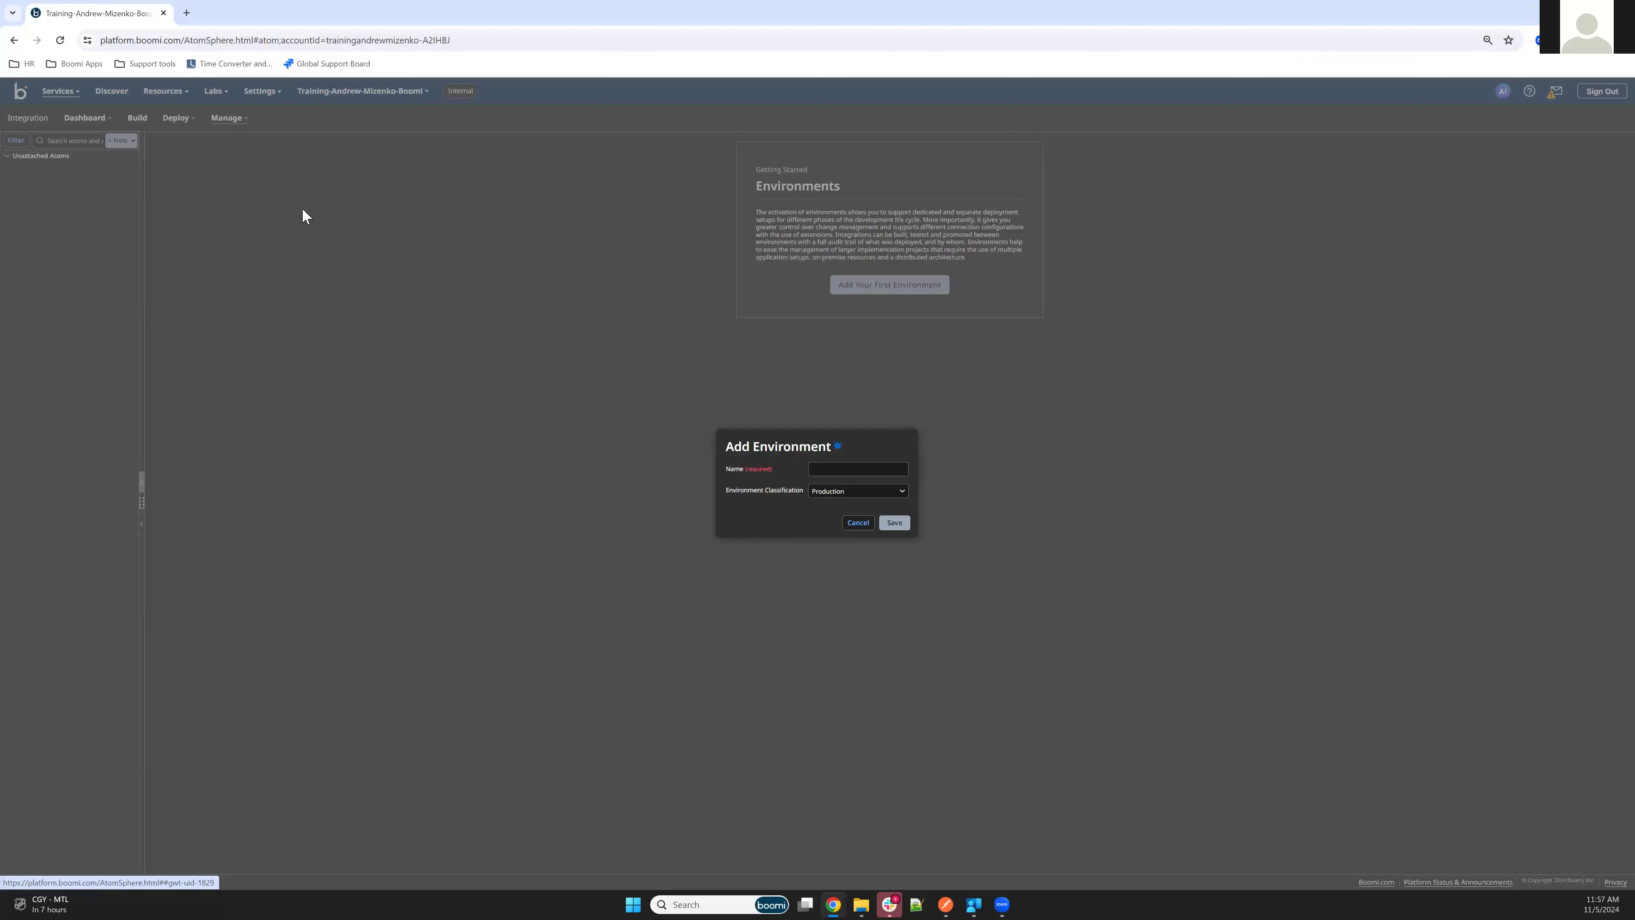
click(837, 467)
text(Test)
click(855, 492)
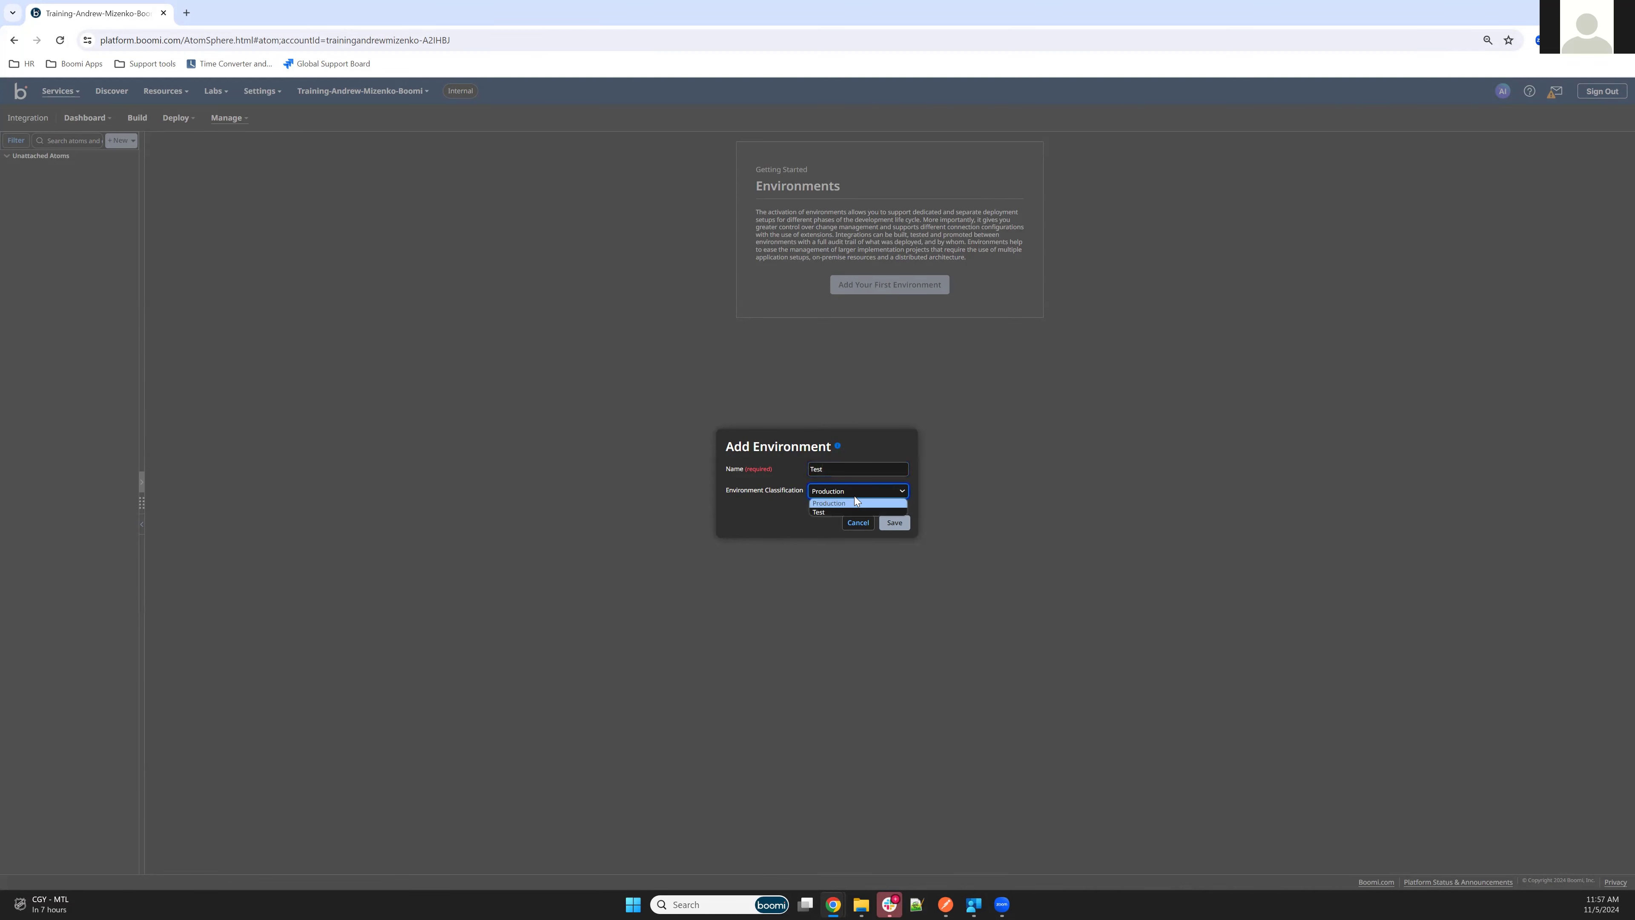
click(824, 512)
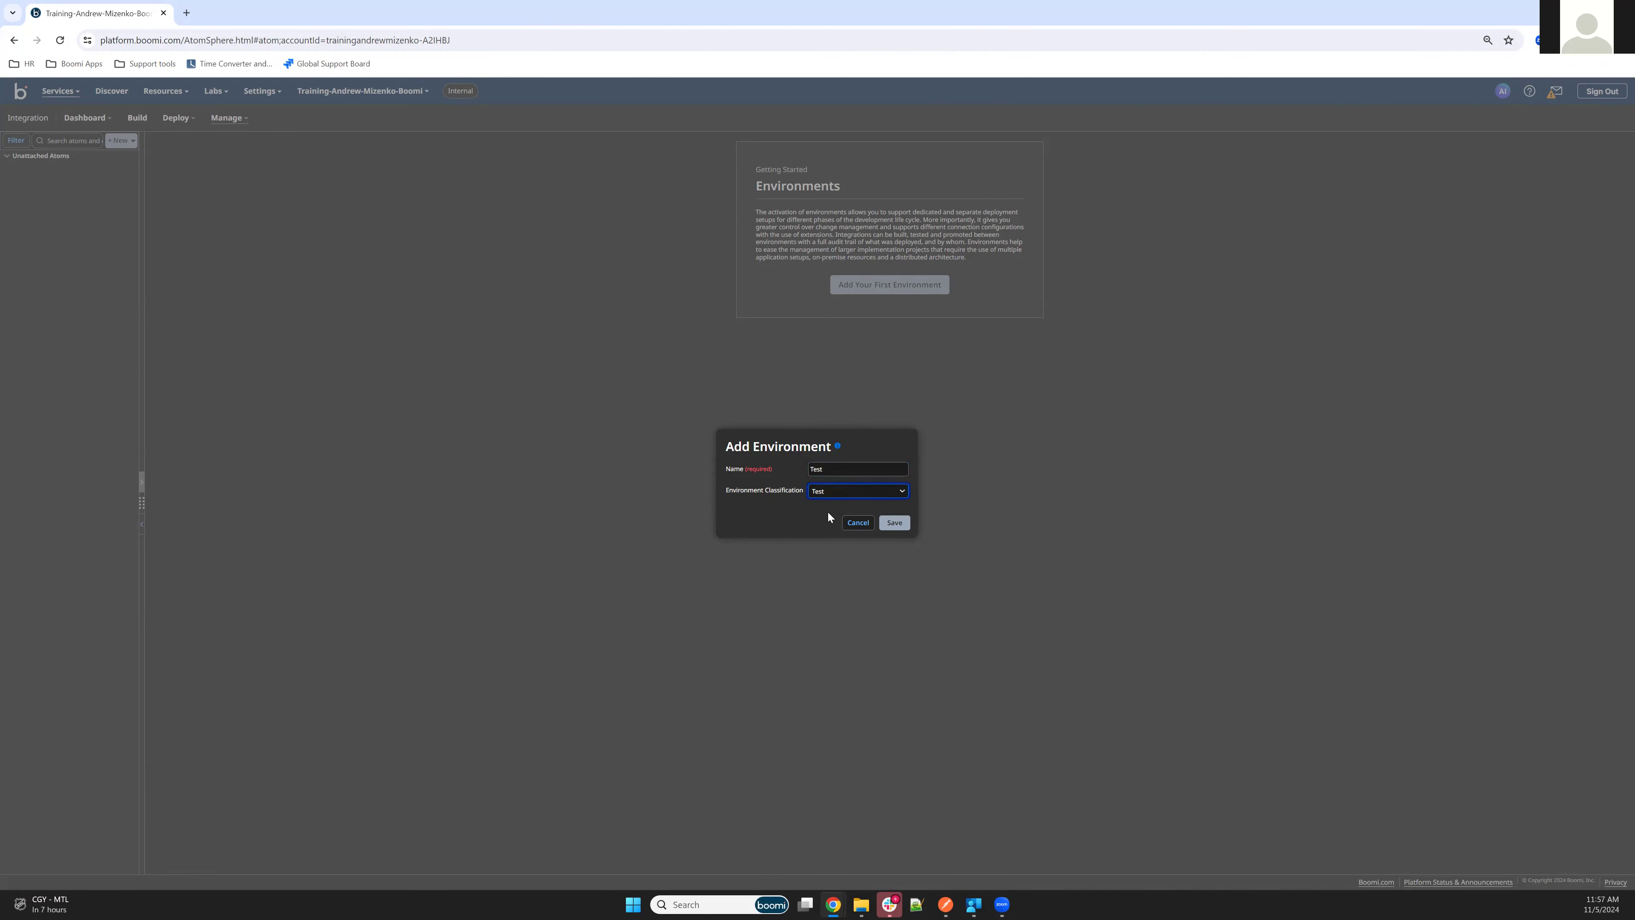
click(898, 525)
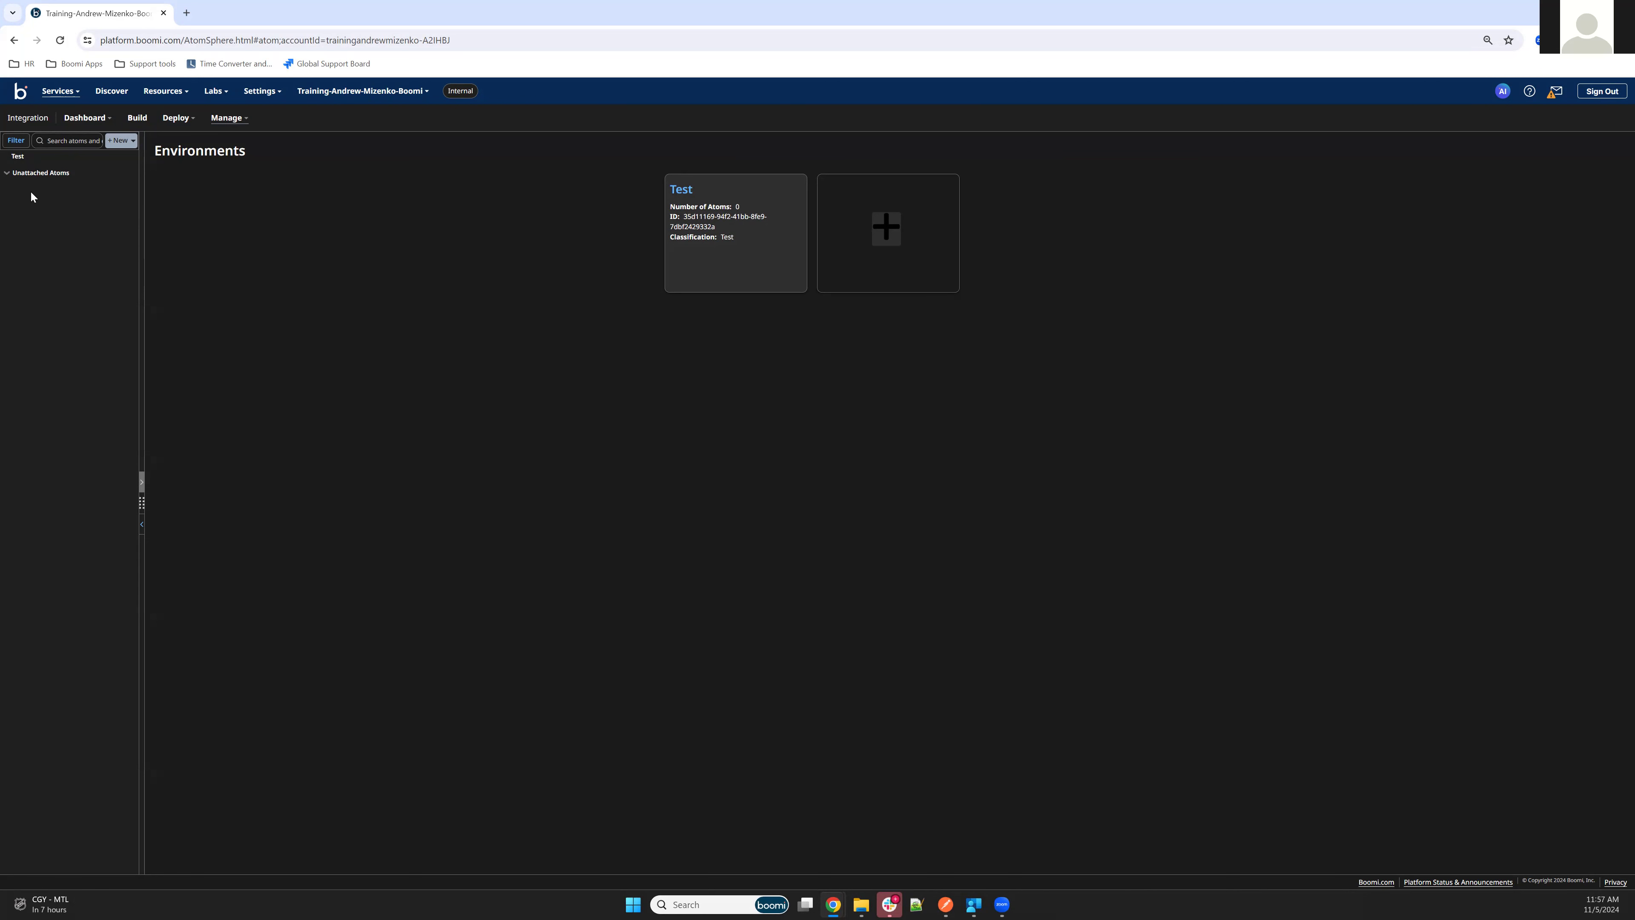
From the Test environment, start a new Atom setup with the Local preference and Windows 64-bit as operating system
click(27, 158)
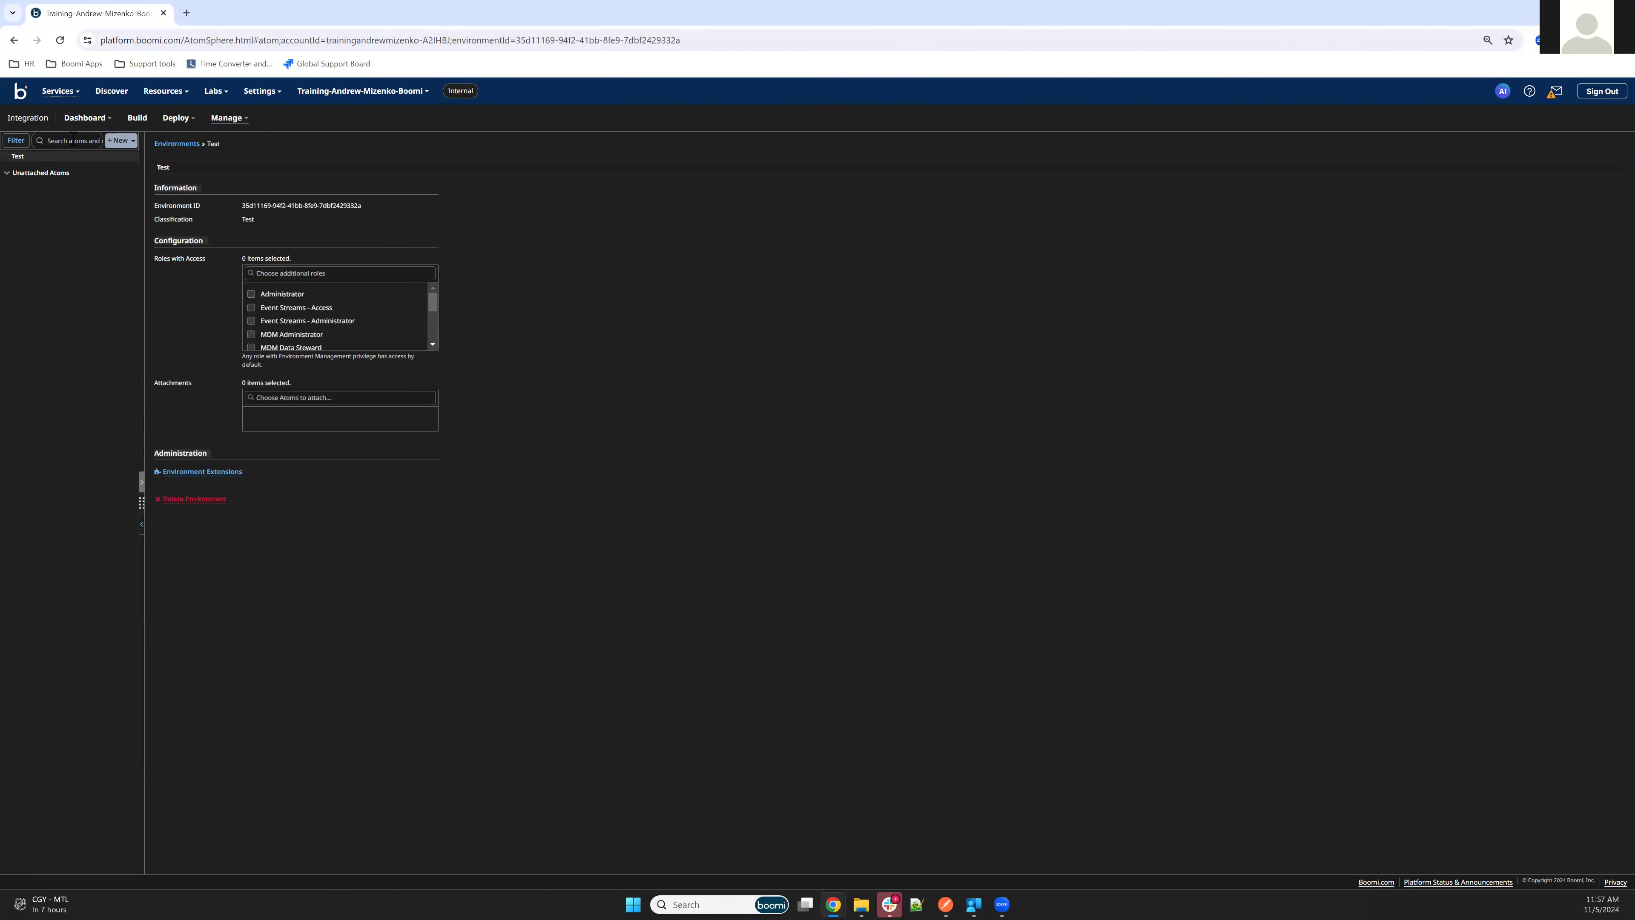
click(126, 140)
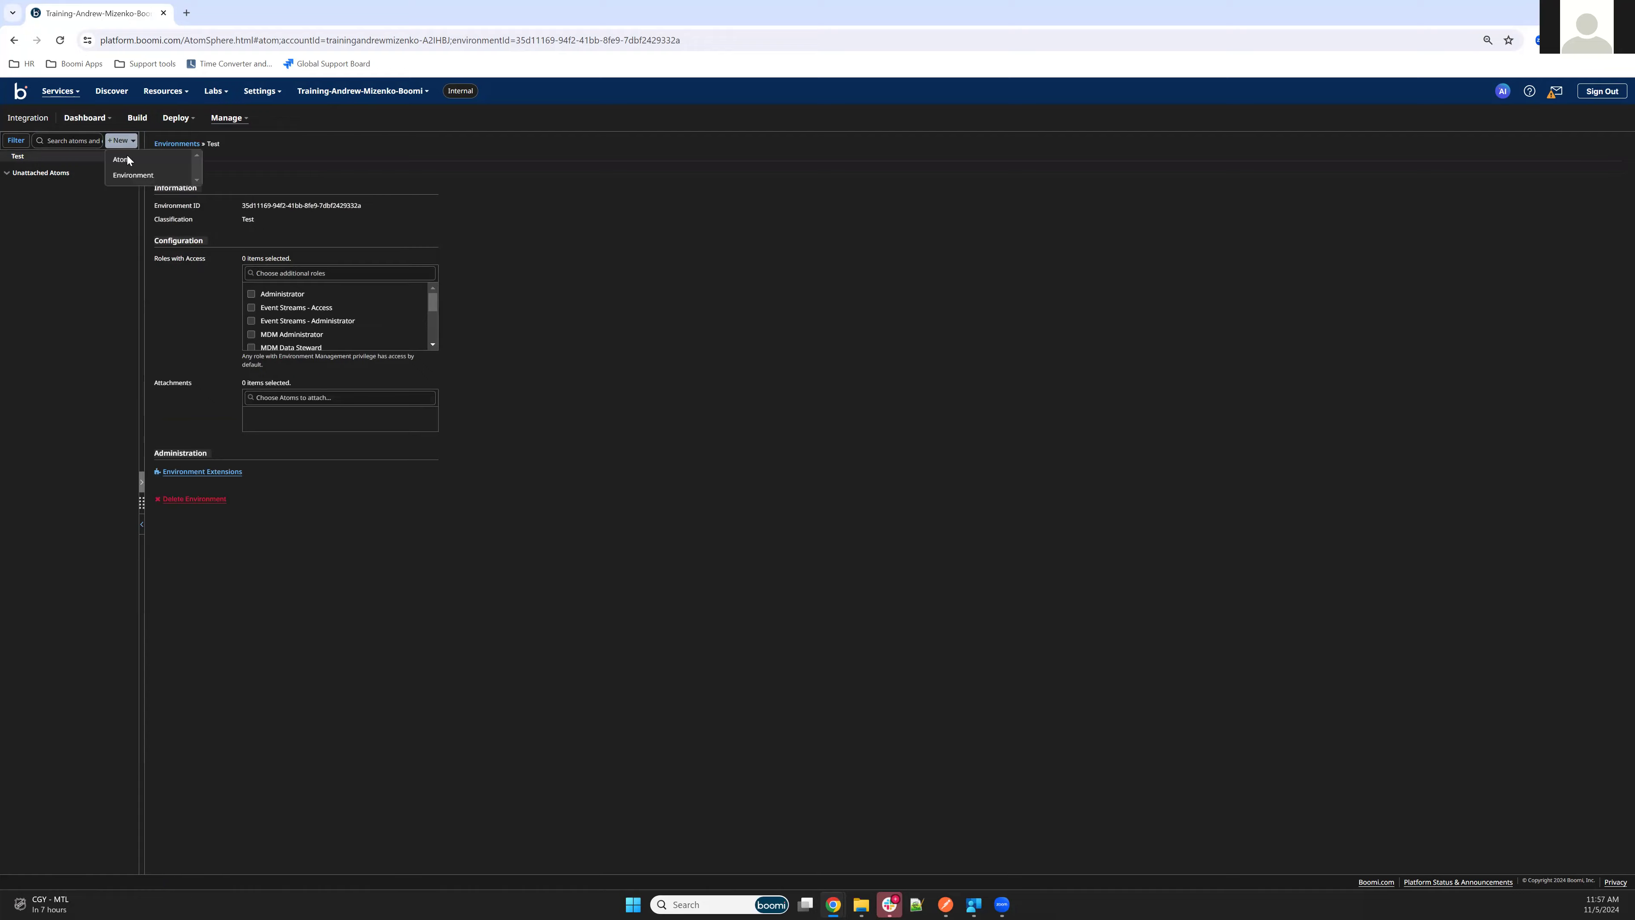
click(127, 159)
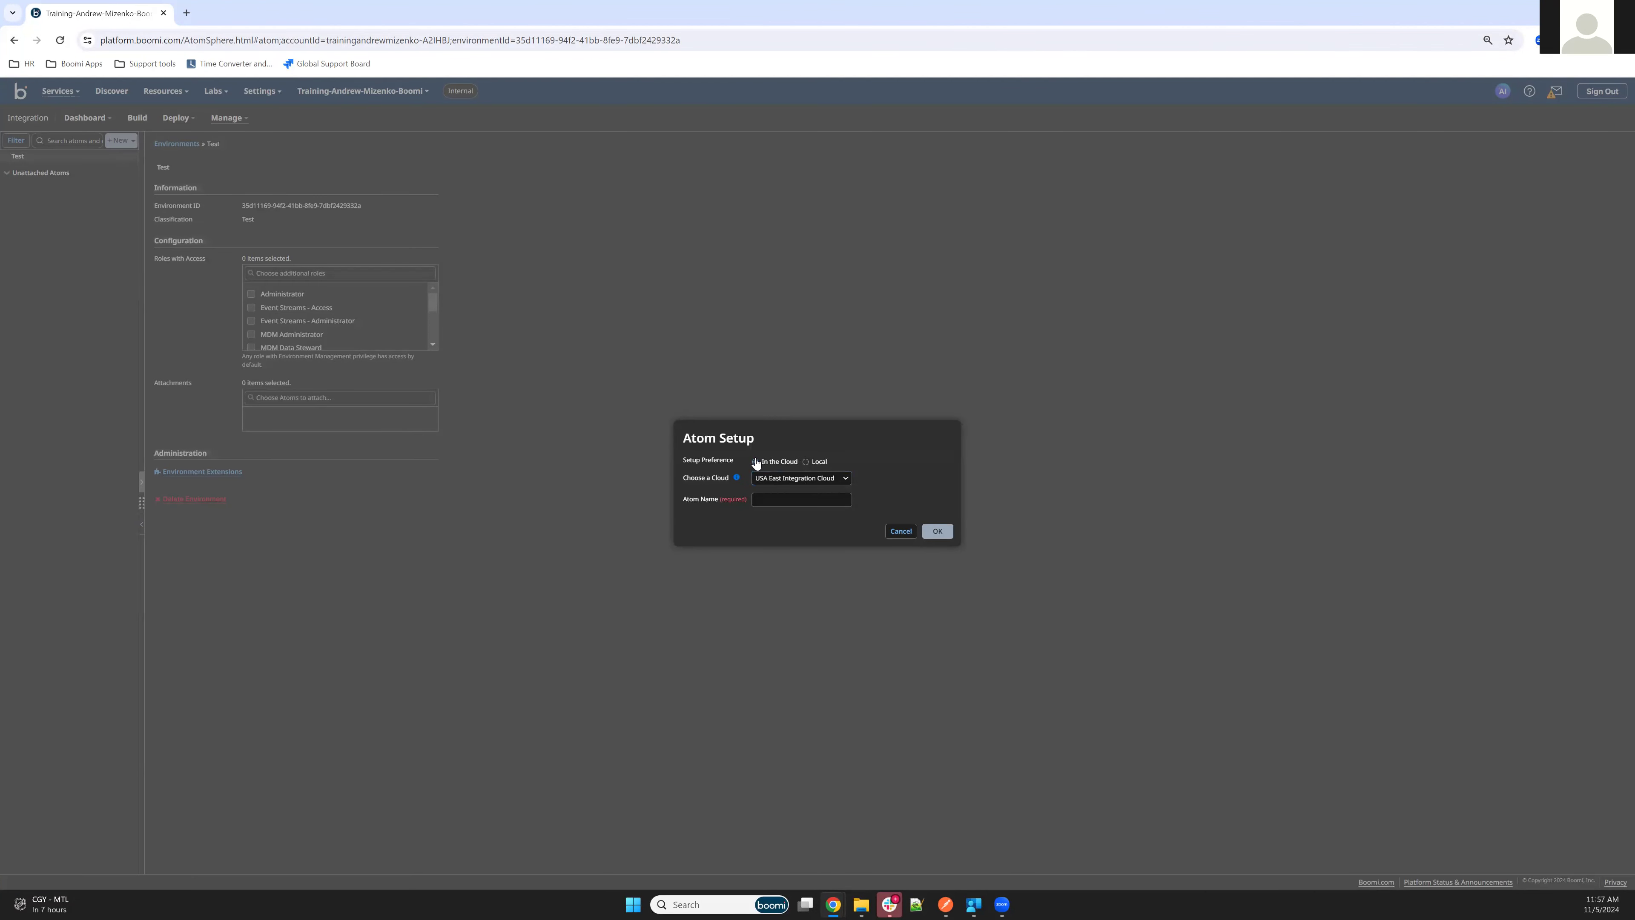
click(806, 461)
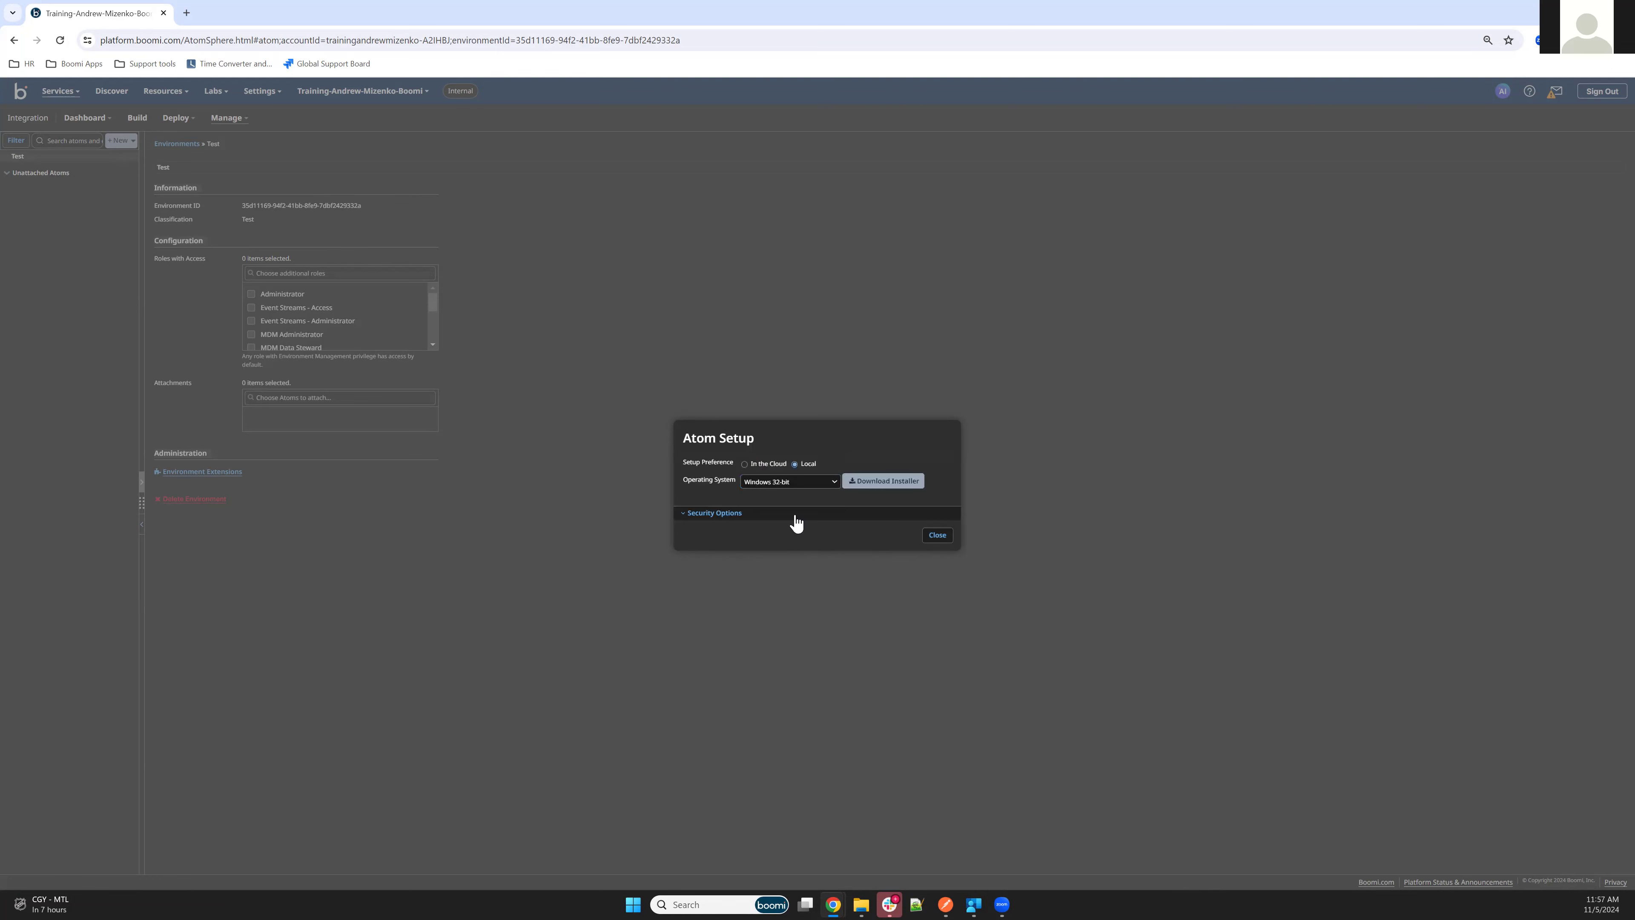
click(793, 483)
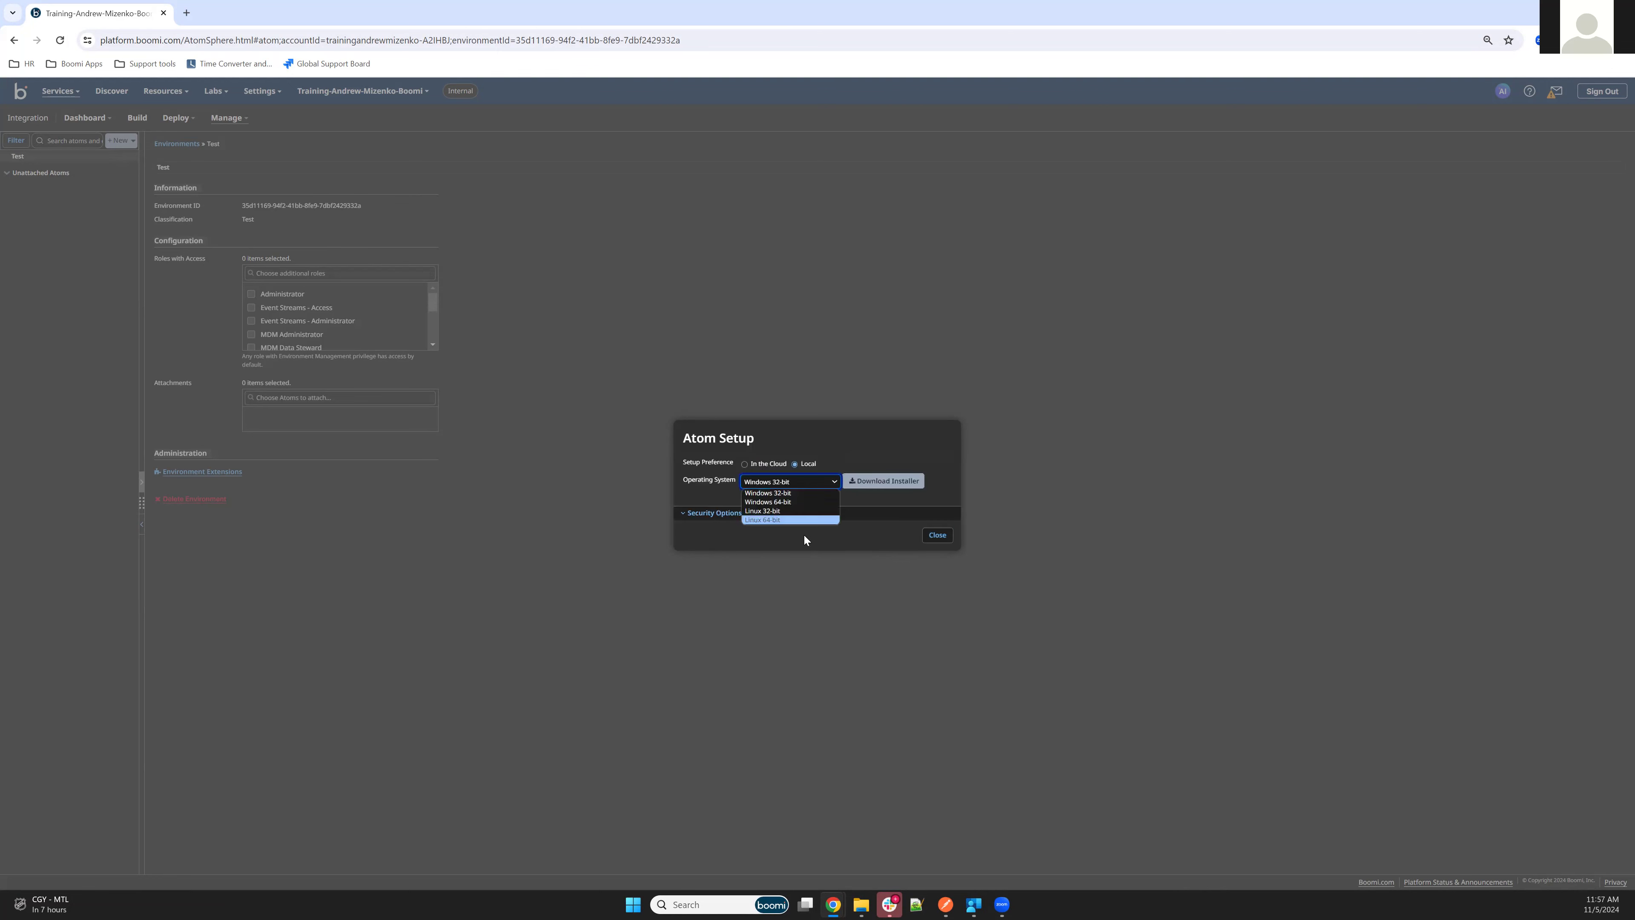
click(765, 502)
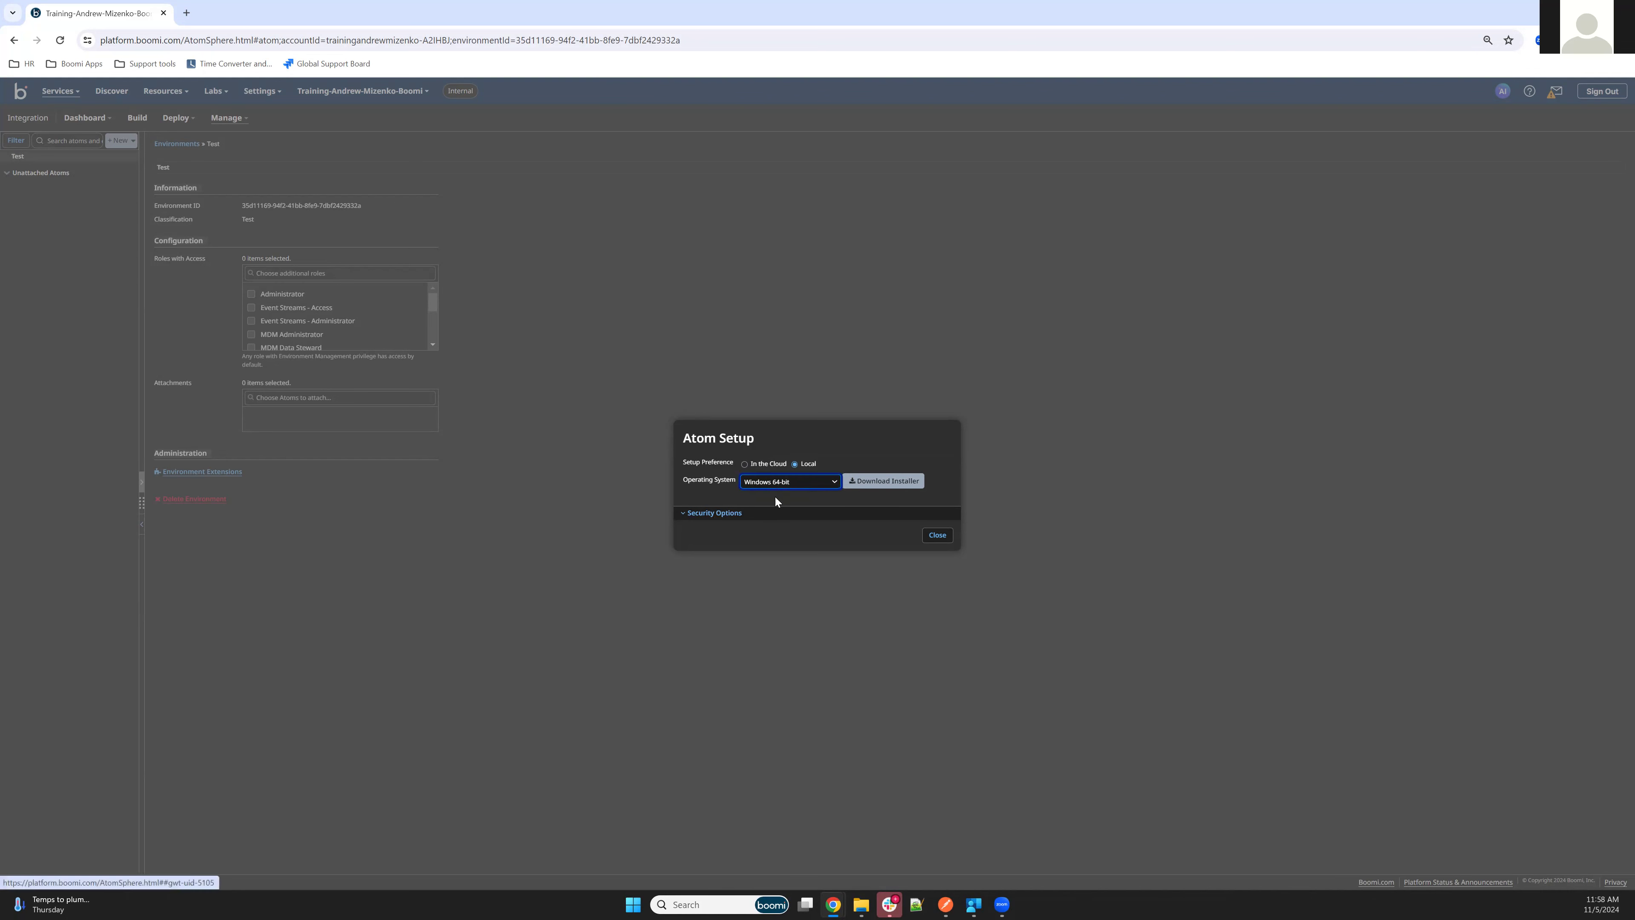
Generate an Atom installer token valid for 24 hours and download the installer
click(710, 513)
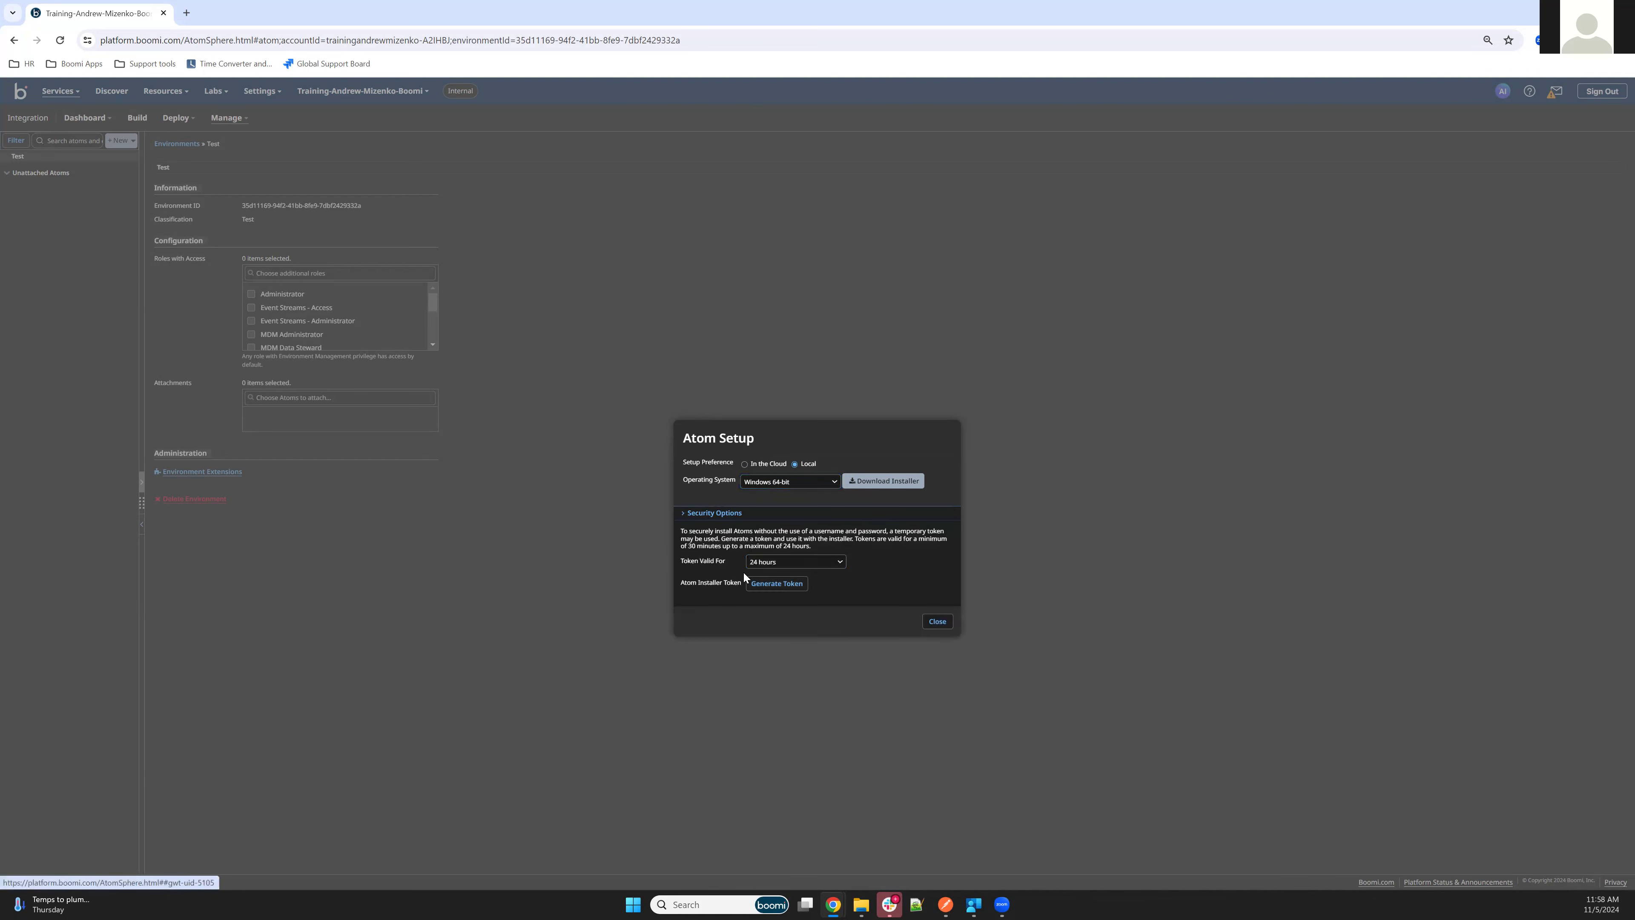
click(774, 585)
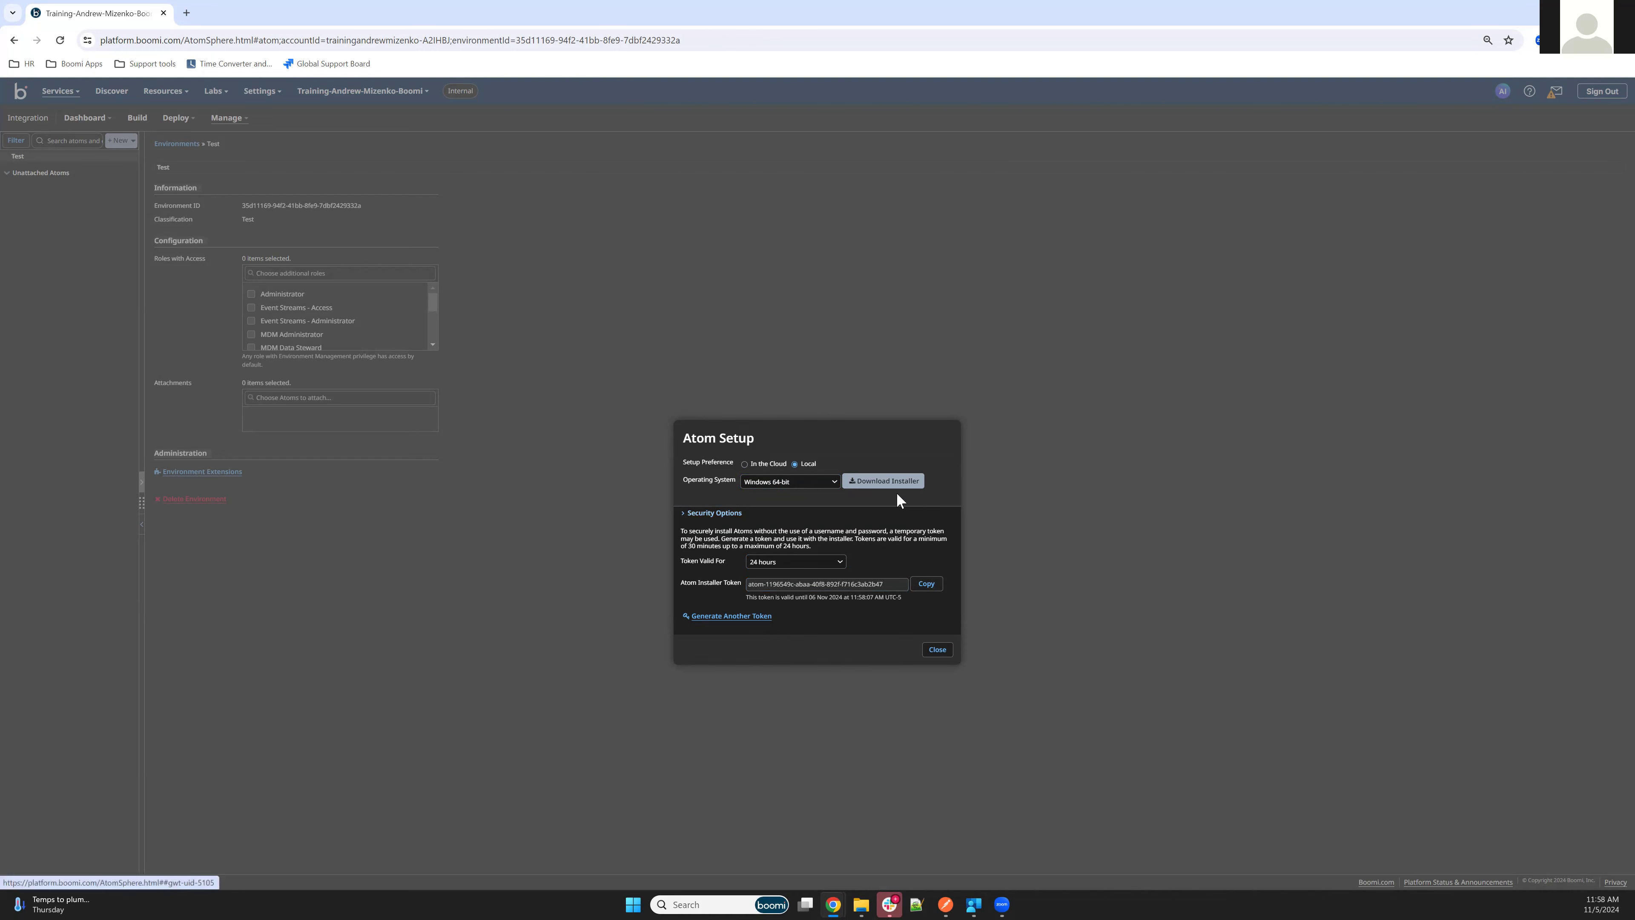
click(885, 484)
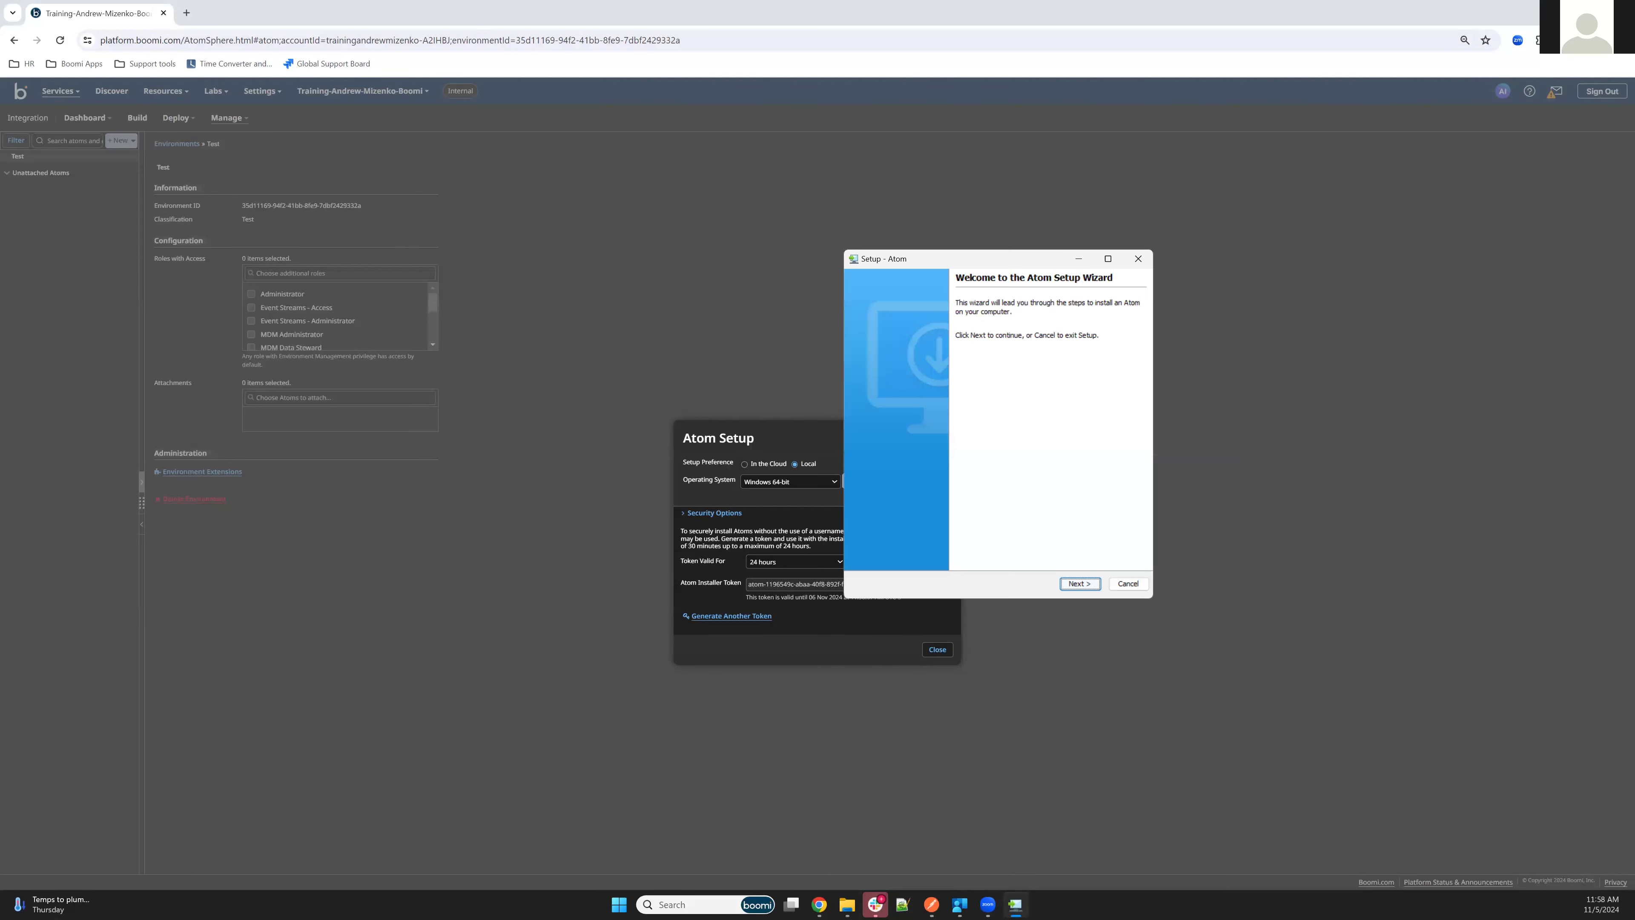
click(1079, 583)
click(960, 354)
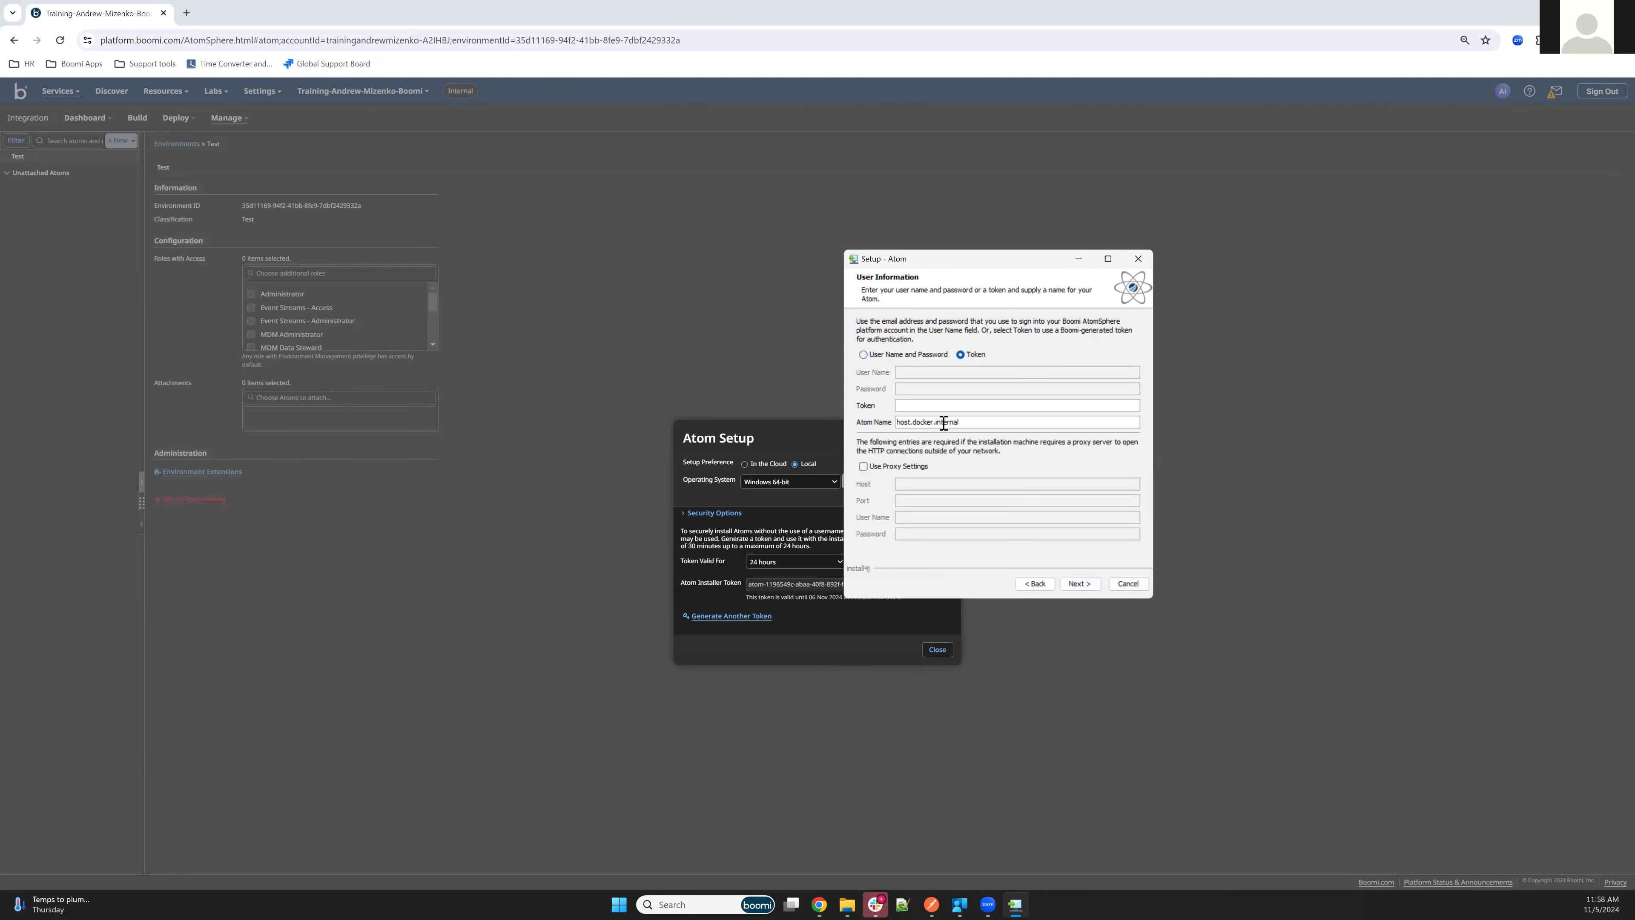
key(ctrl+v)
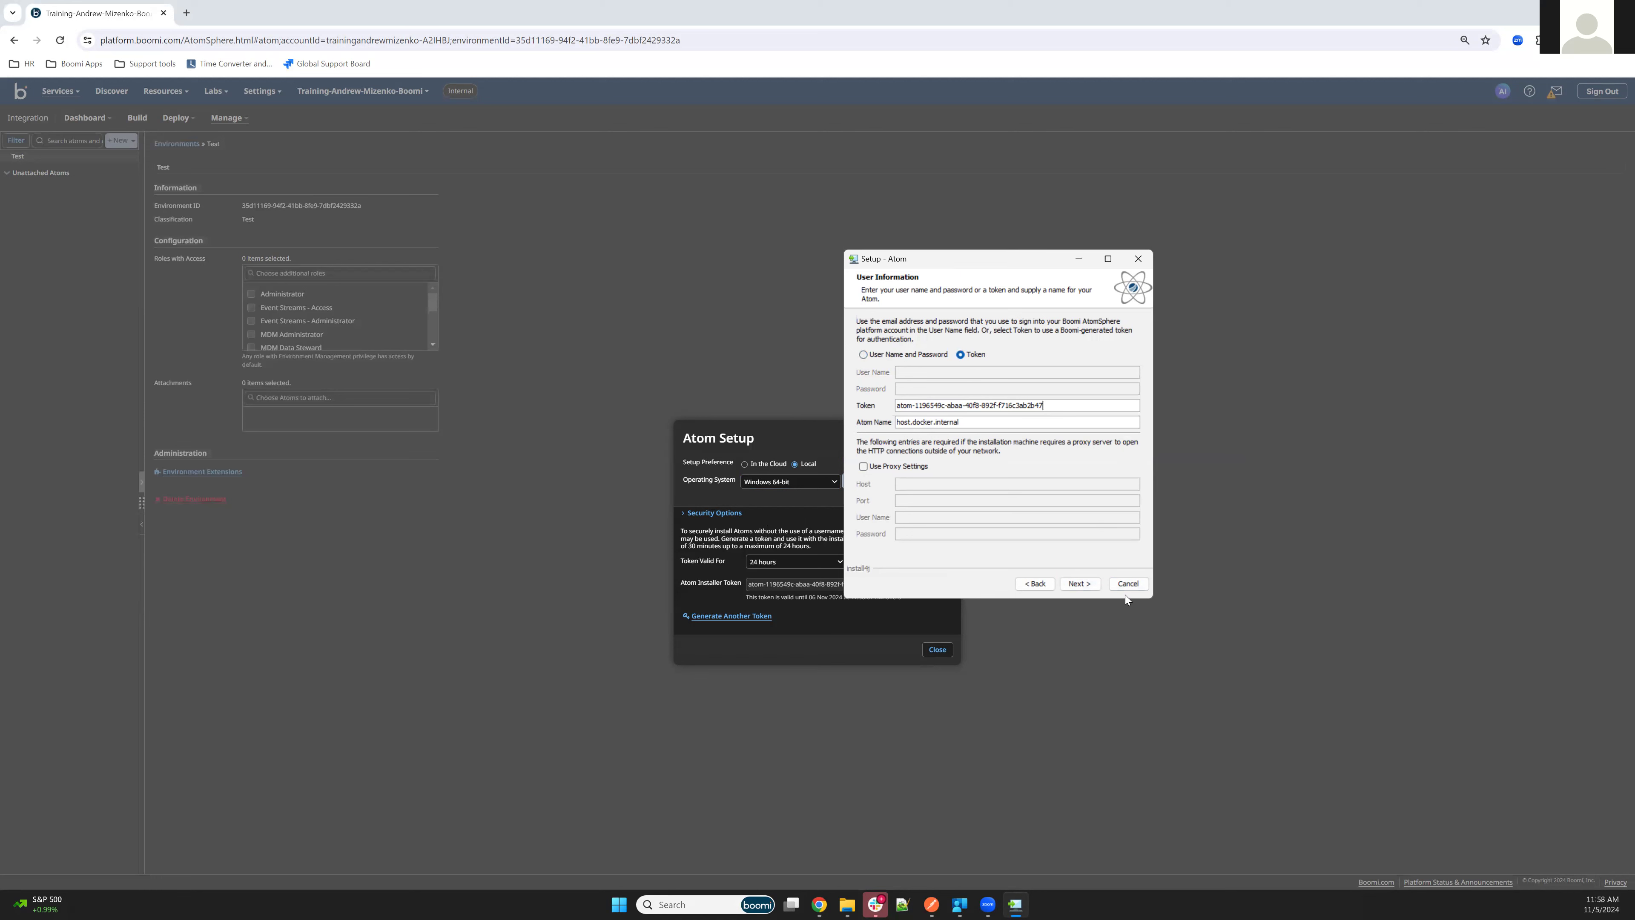
click(1079, 582)
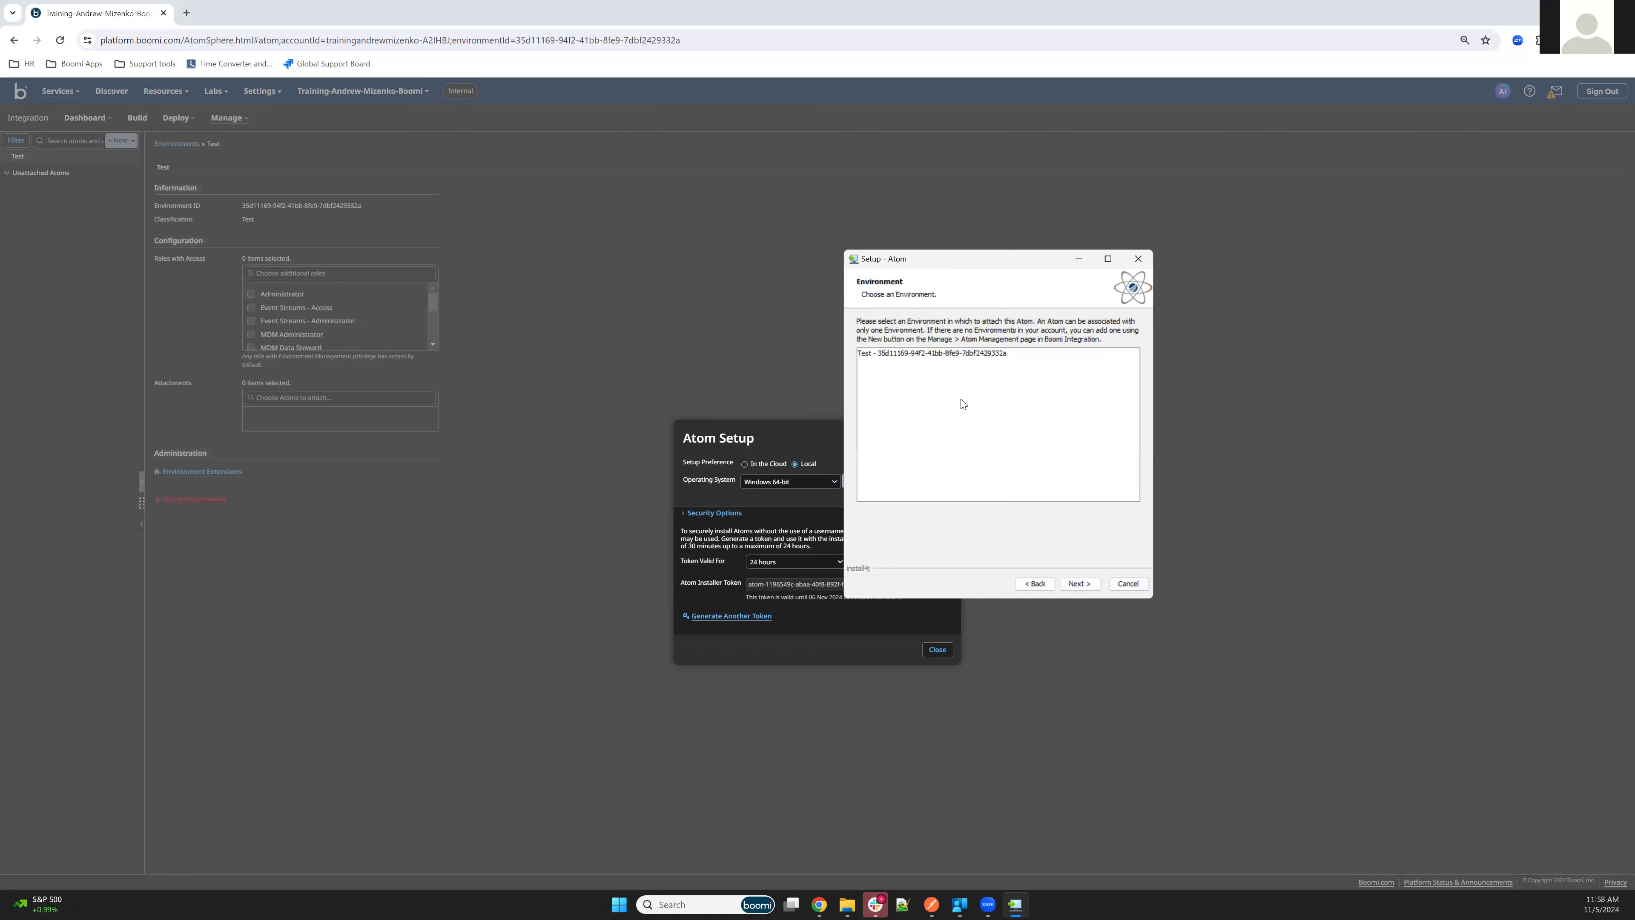
click(1040, 586)
click(1035, 584)
click(1035, 583)
click(1036, 583)
click(1128, 584)
click(1128, 583)
click(972, 482)
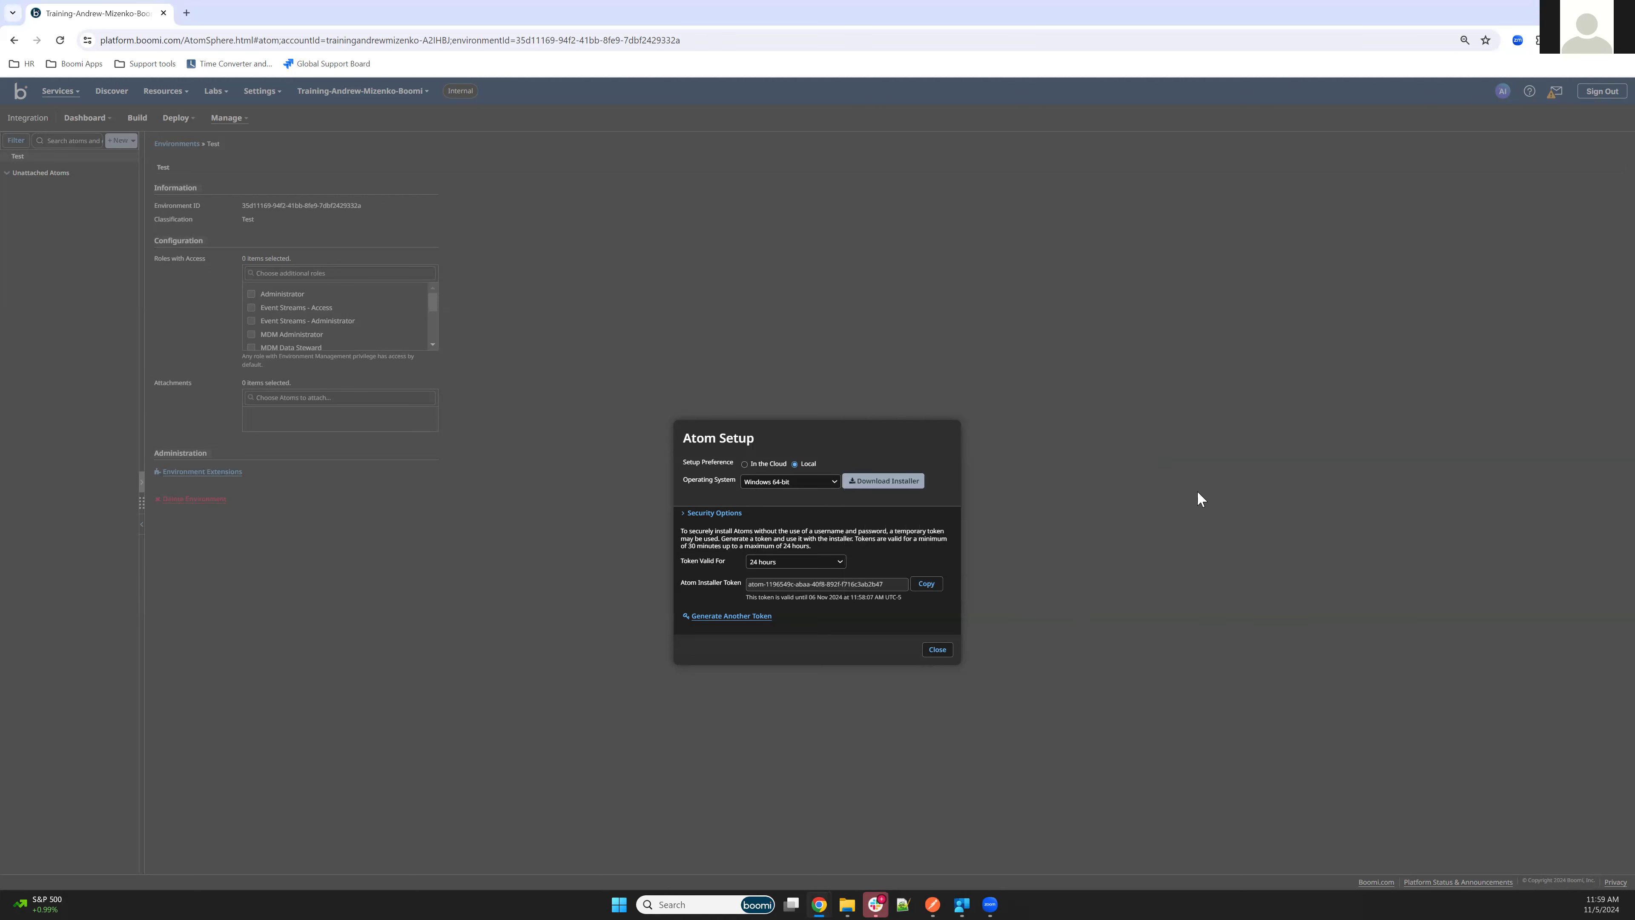
Generate another Atom installer token in the Atom Setup dialog and copy it
key(alt+Tab)
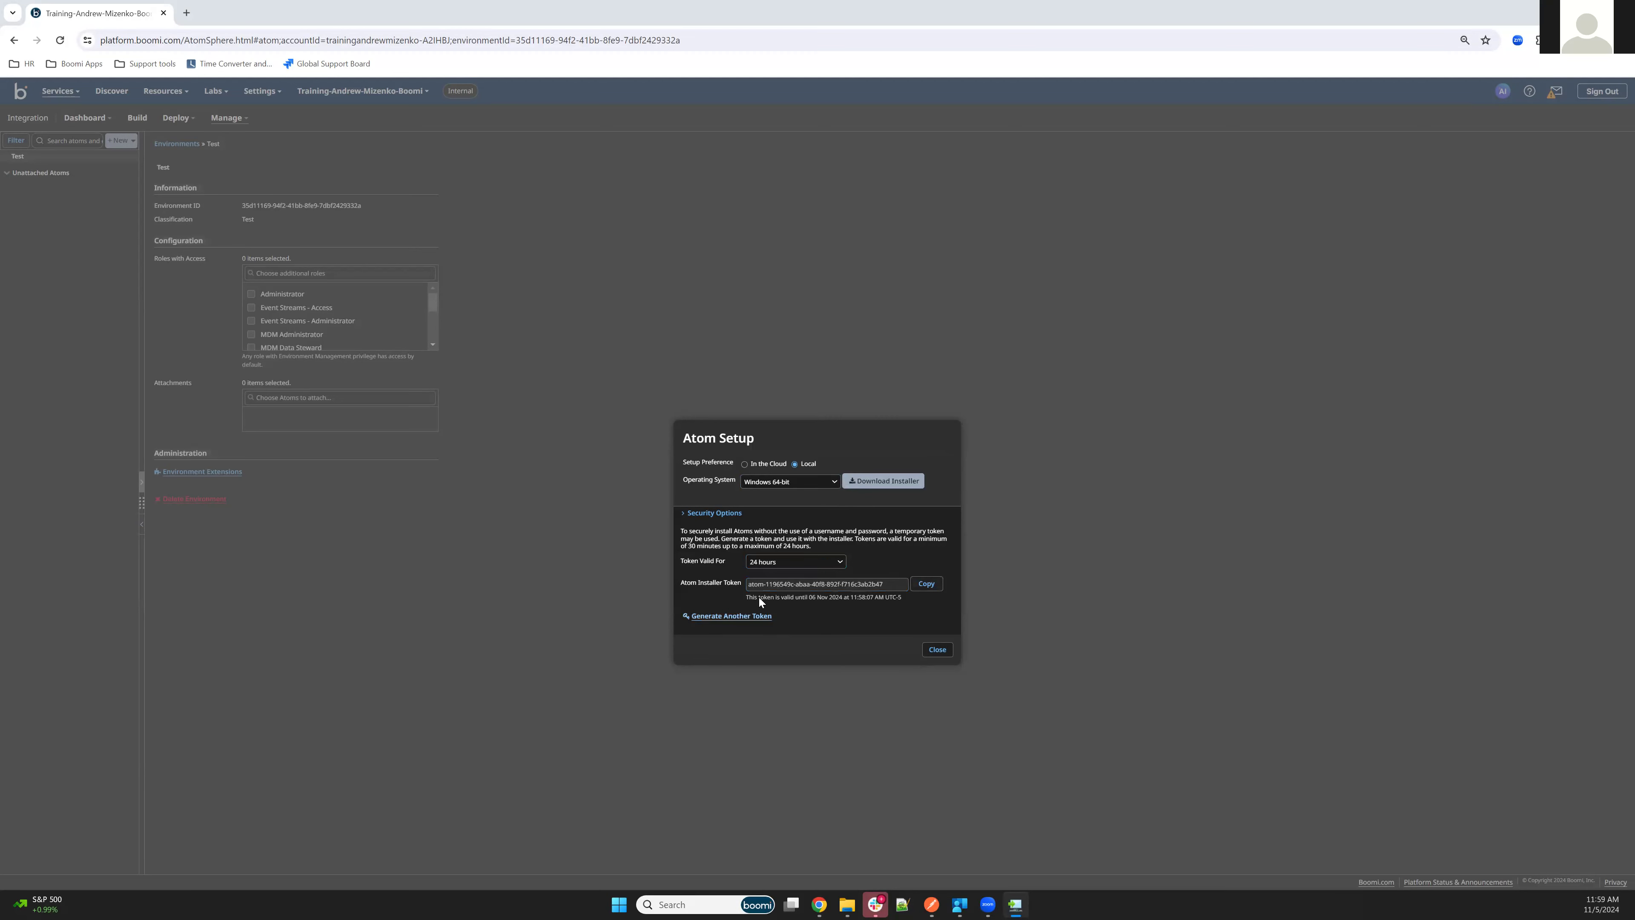
click(752, 616)
click(927, 583)
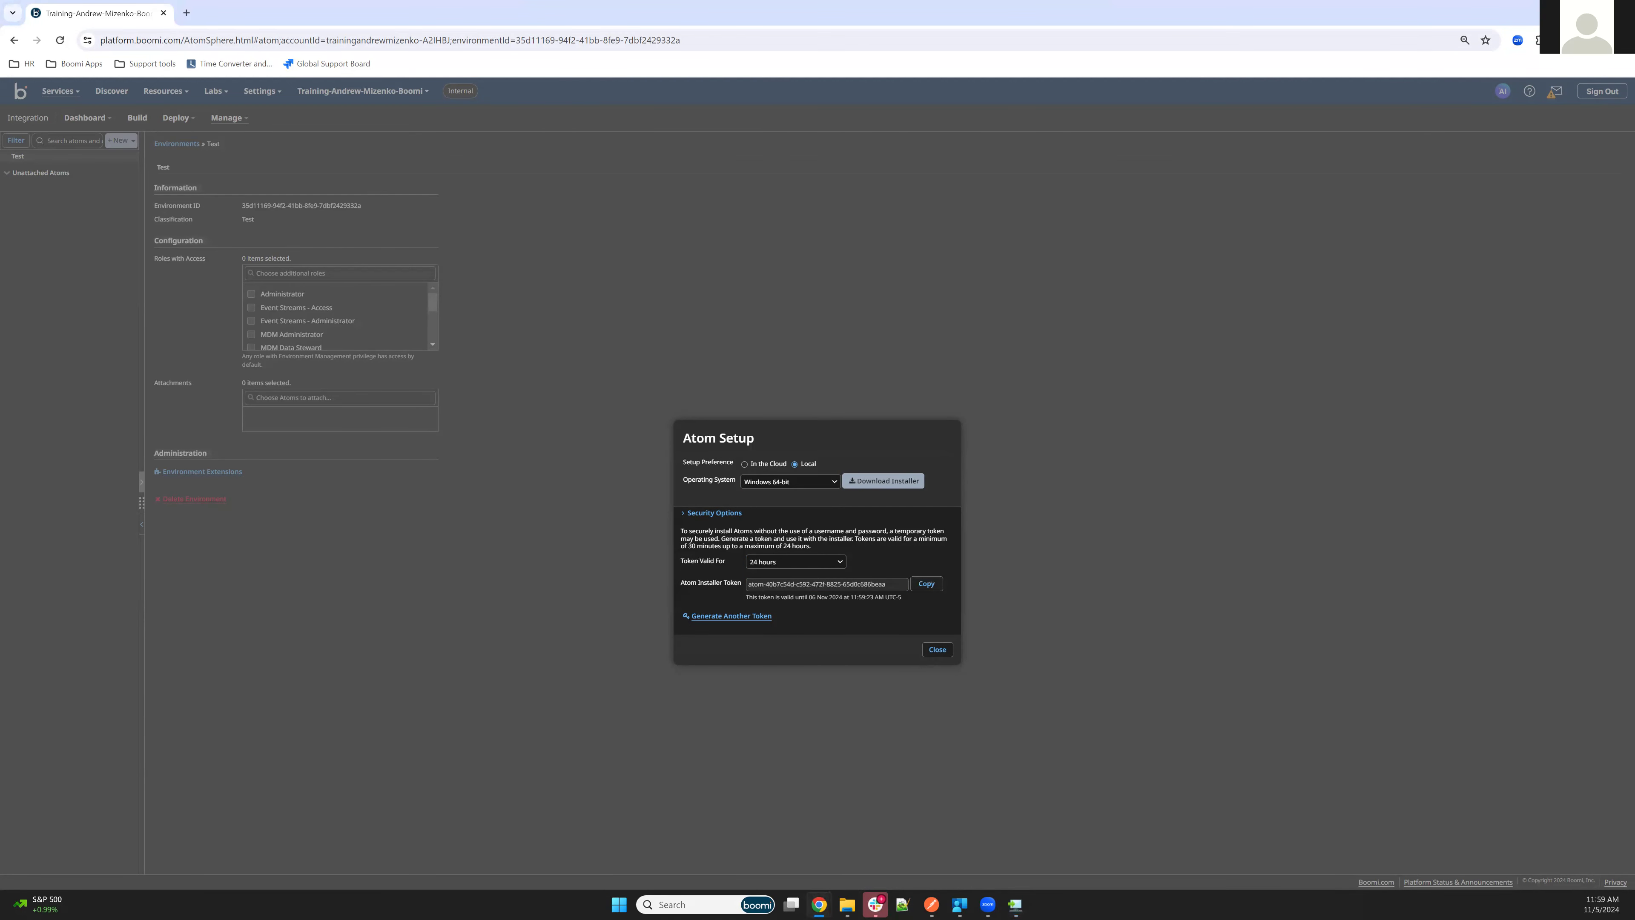
In the Atom installer, choose token authentication, paste the installer token and name the Atom Local Test Atom
key(alt+Tab)
click(1250, 600)
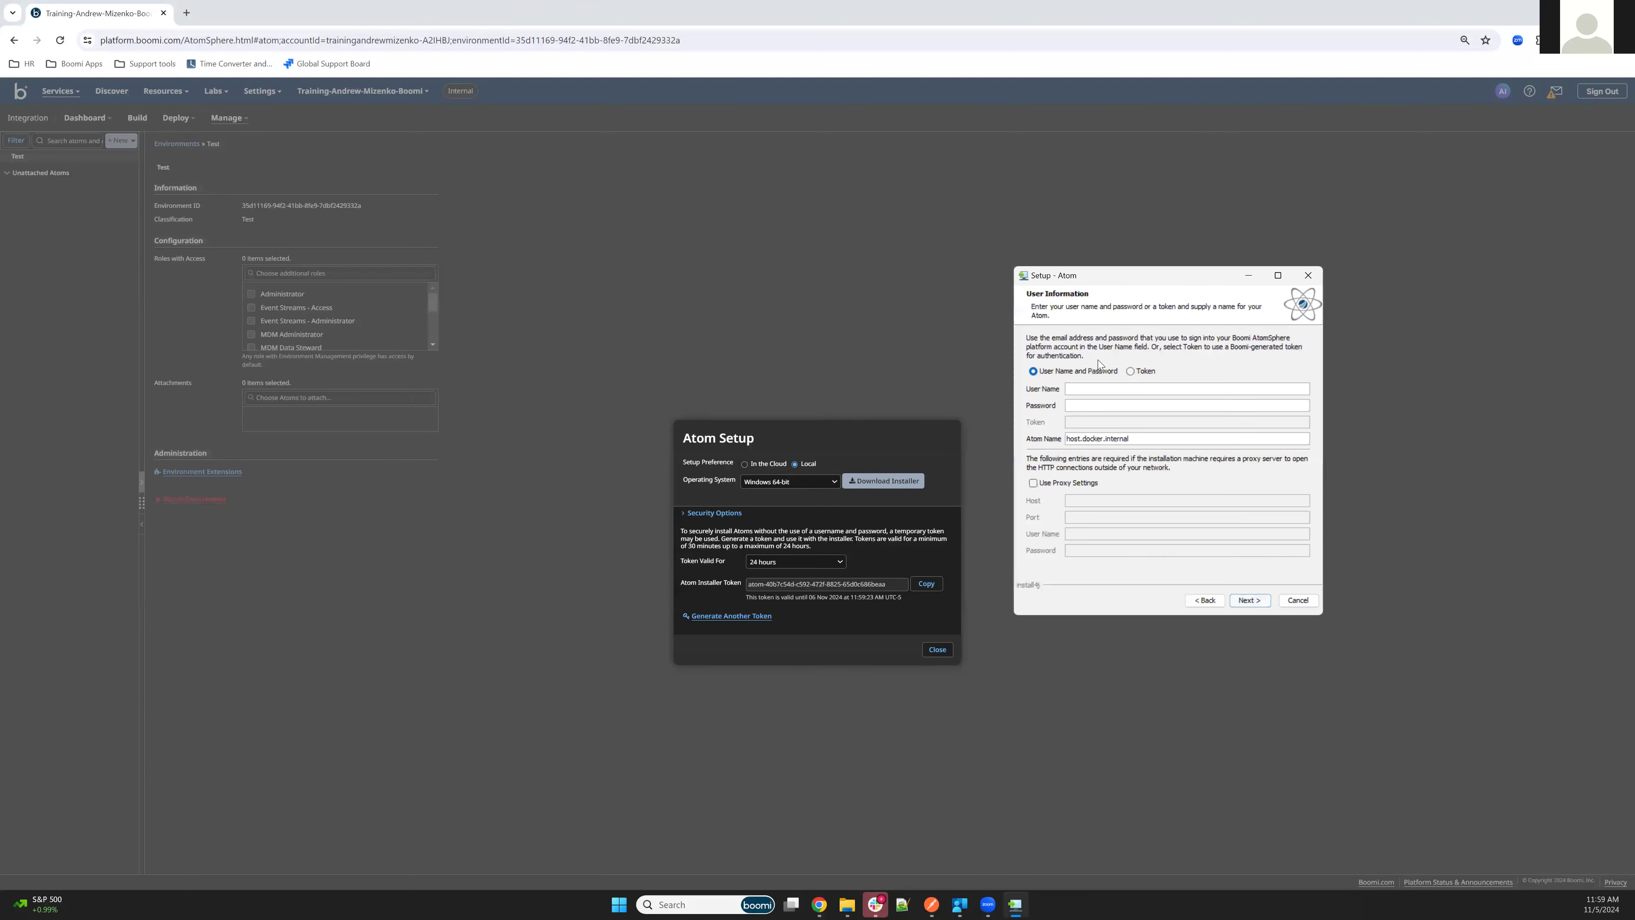
click(1131, 371)
click(1073, 422)
key(ctrl+v)
drag(1136, 438, 985, 432)
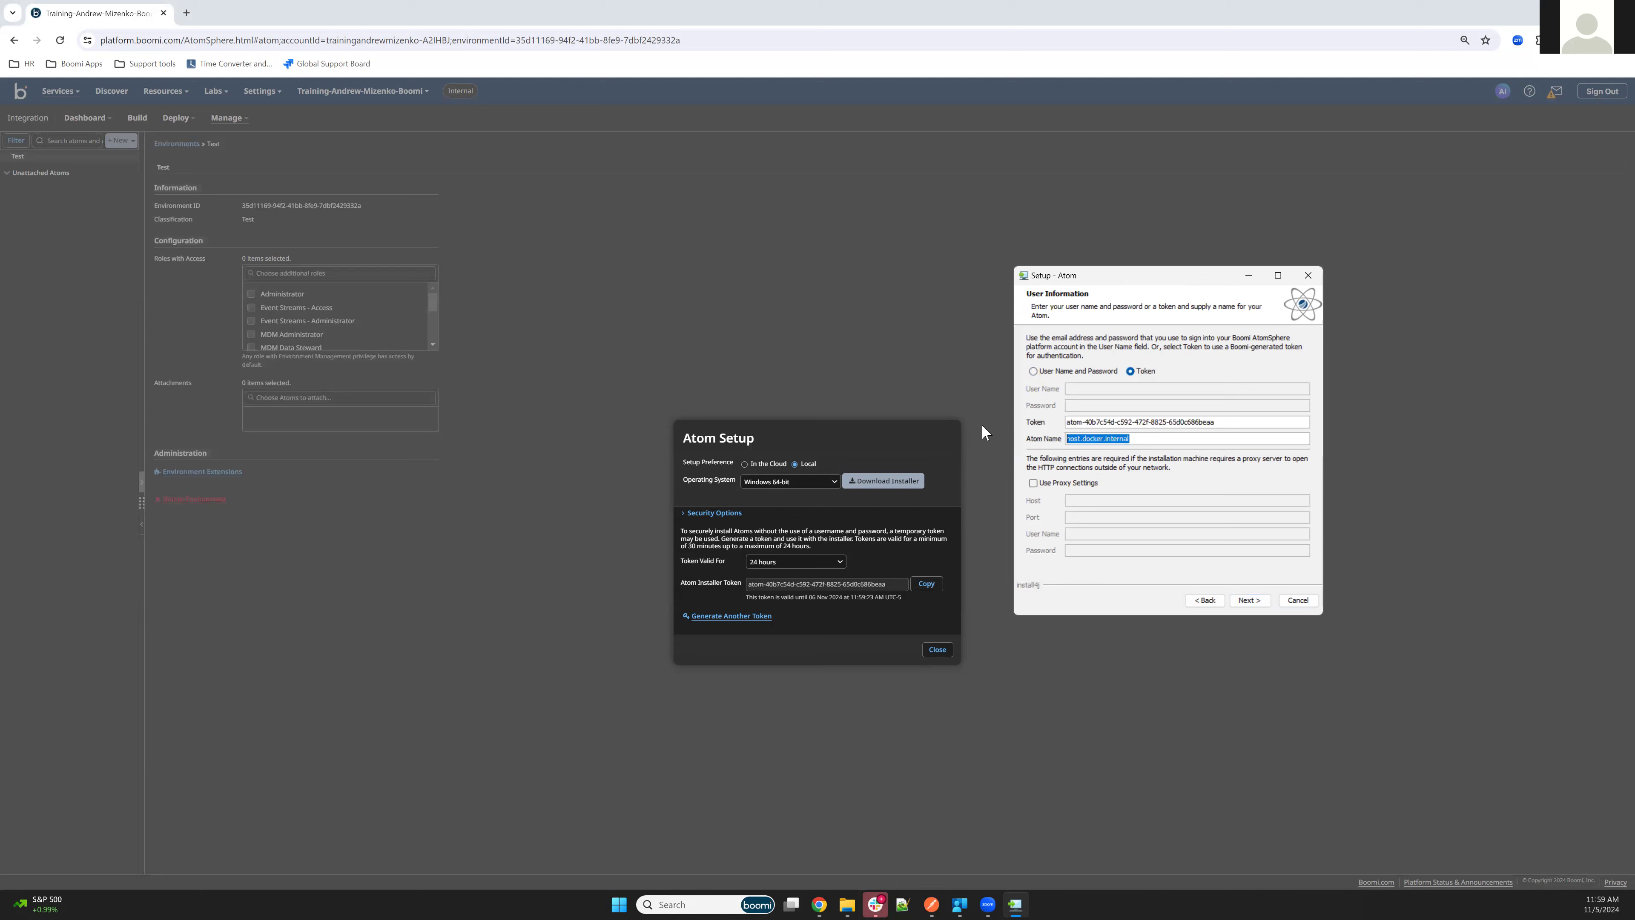
key(BackSpace)
click(1247, 600)
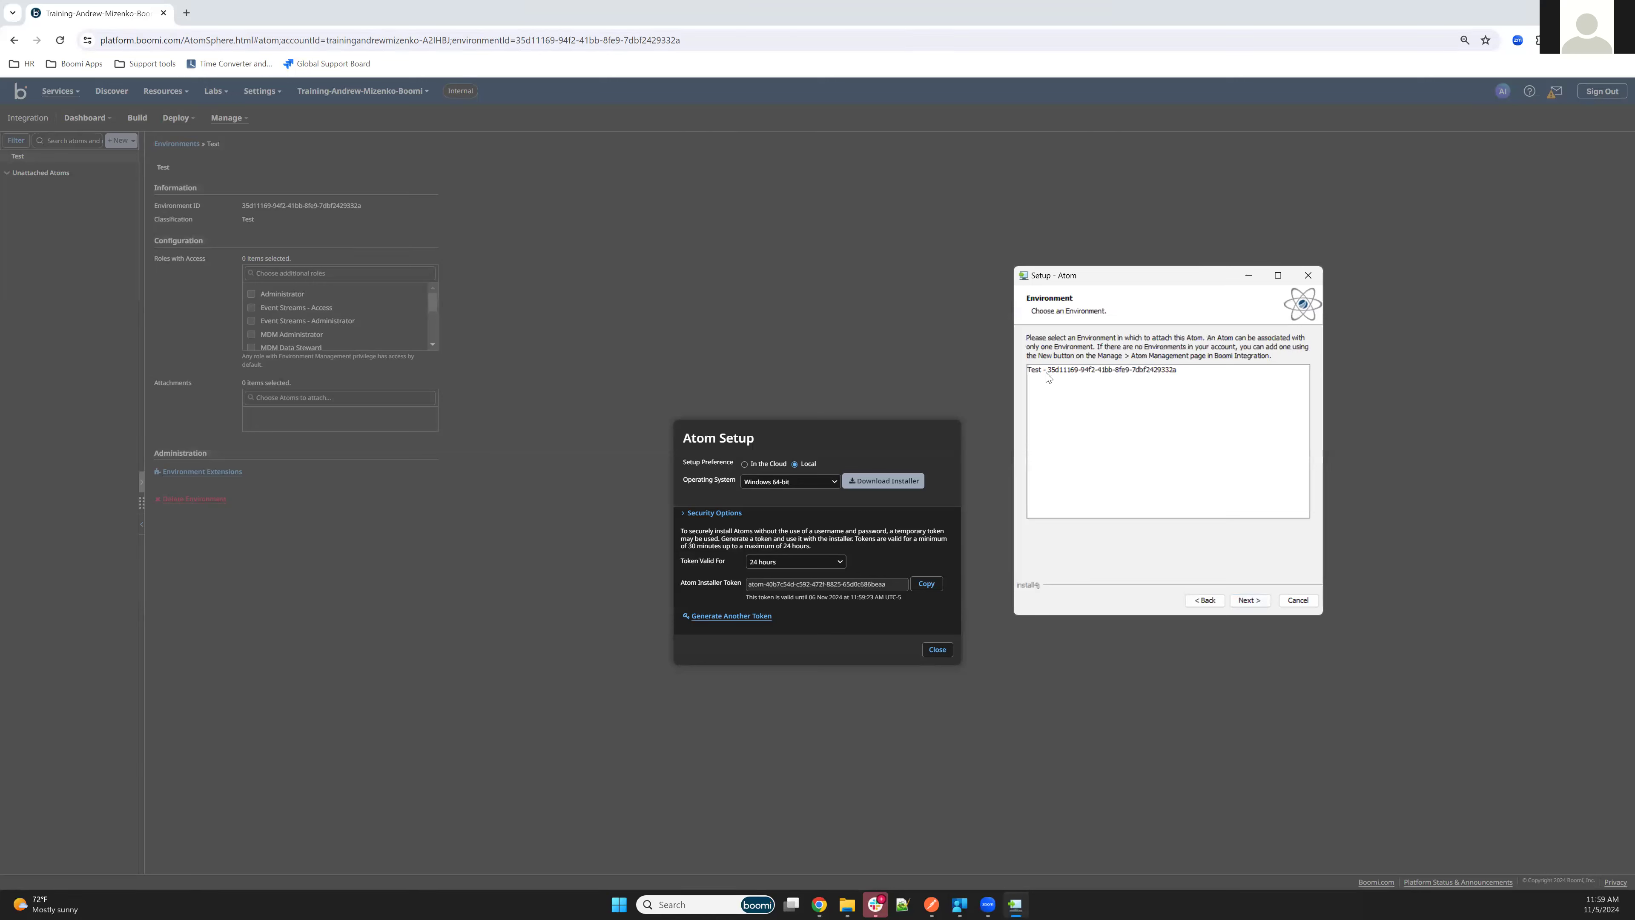
Attach the Atom to the Test environment and complete its installation in the default directory
click(1050, 377)
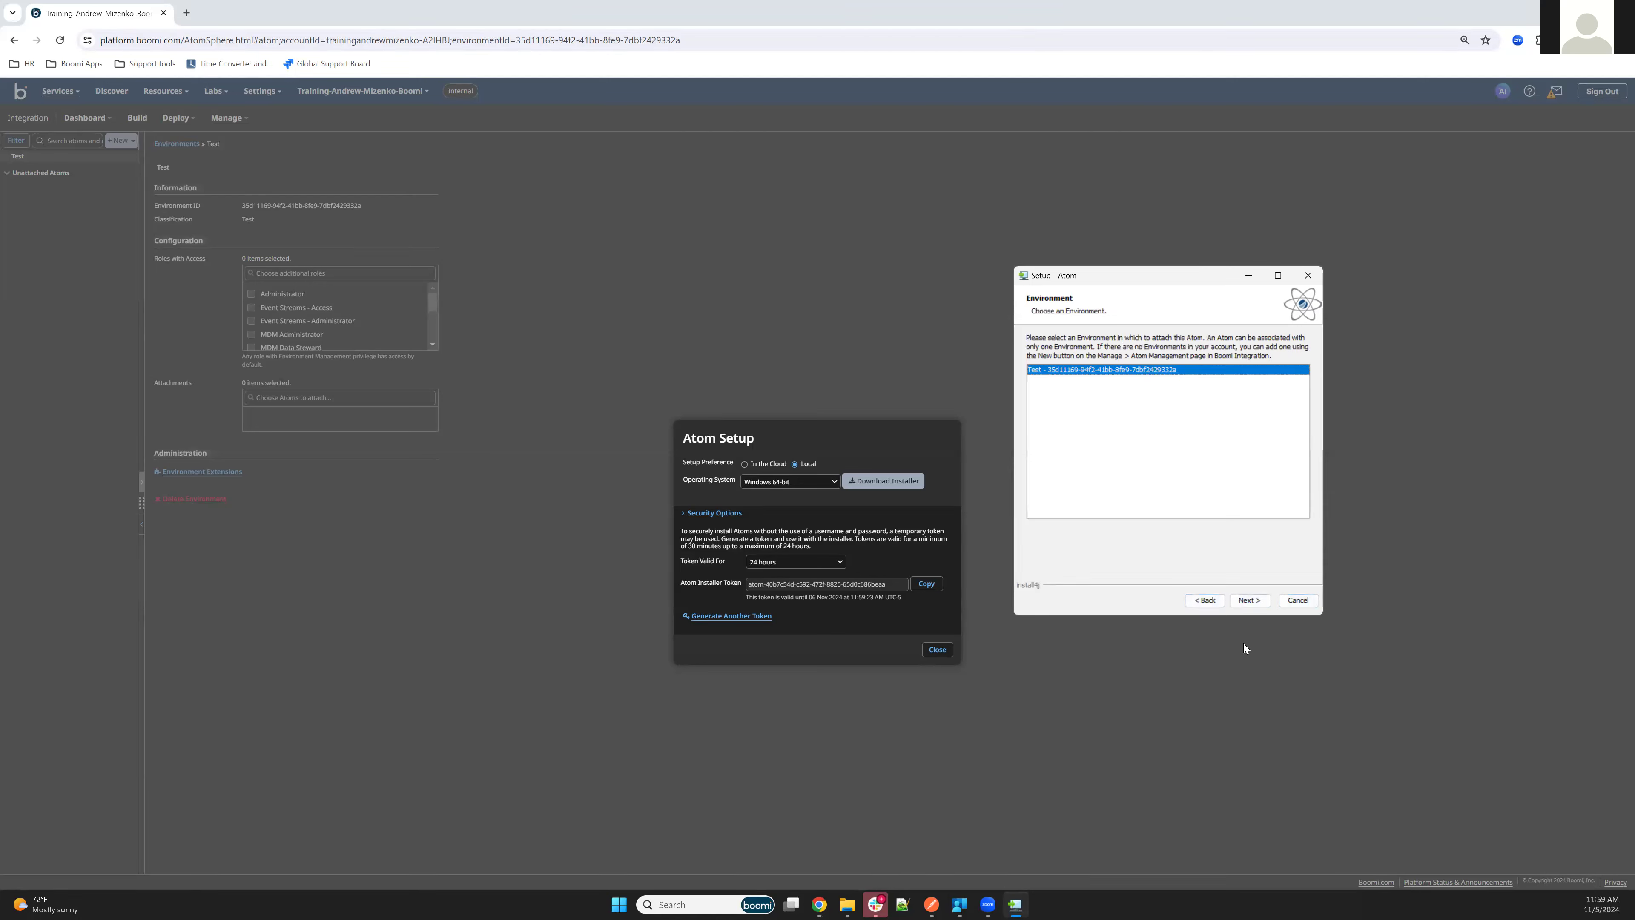
click(1257, 609)
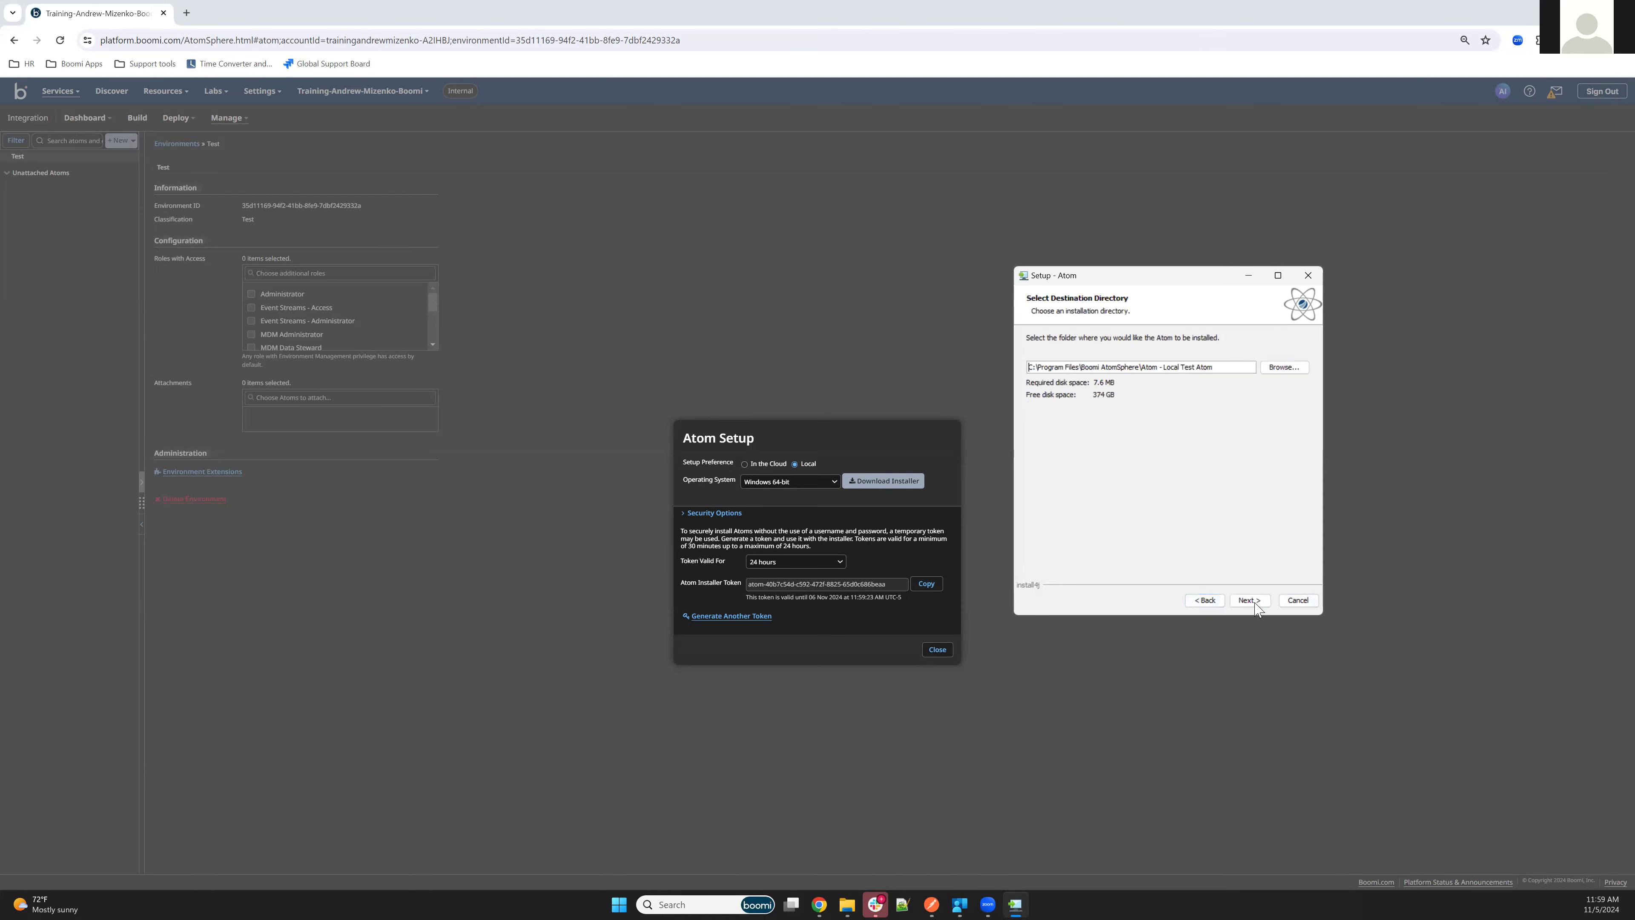
click(1248, 601)
click(1247, 601)
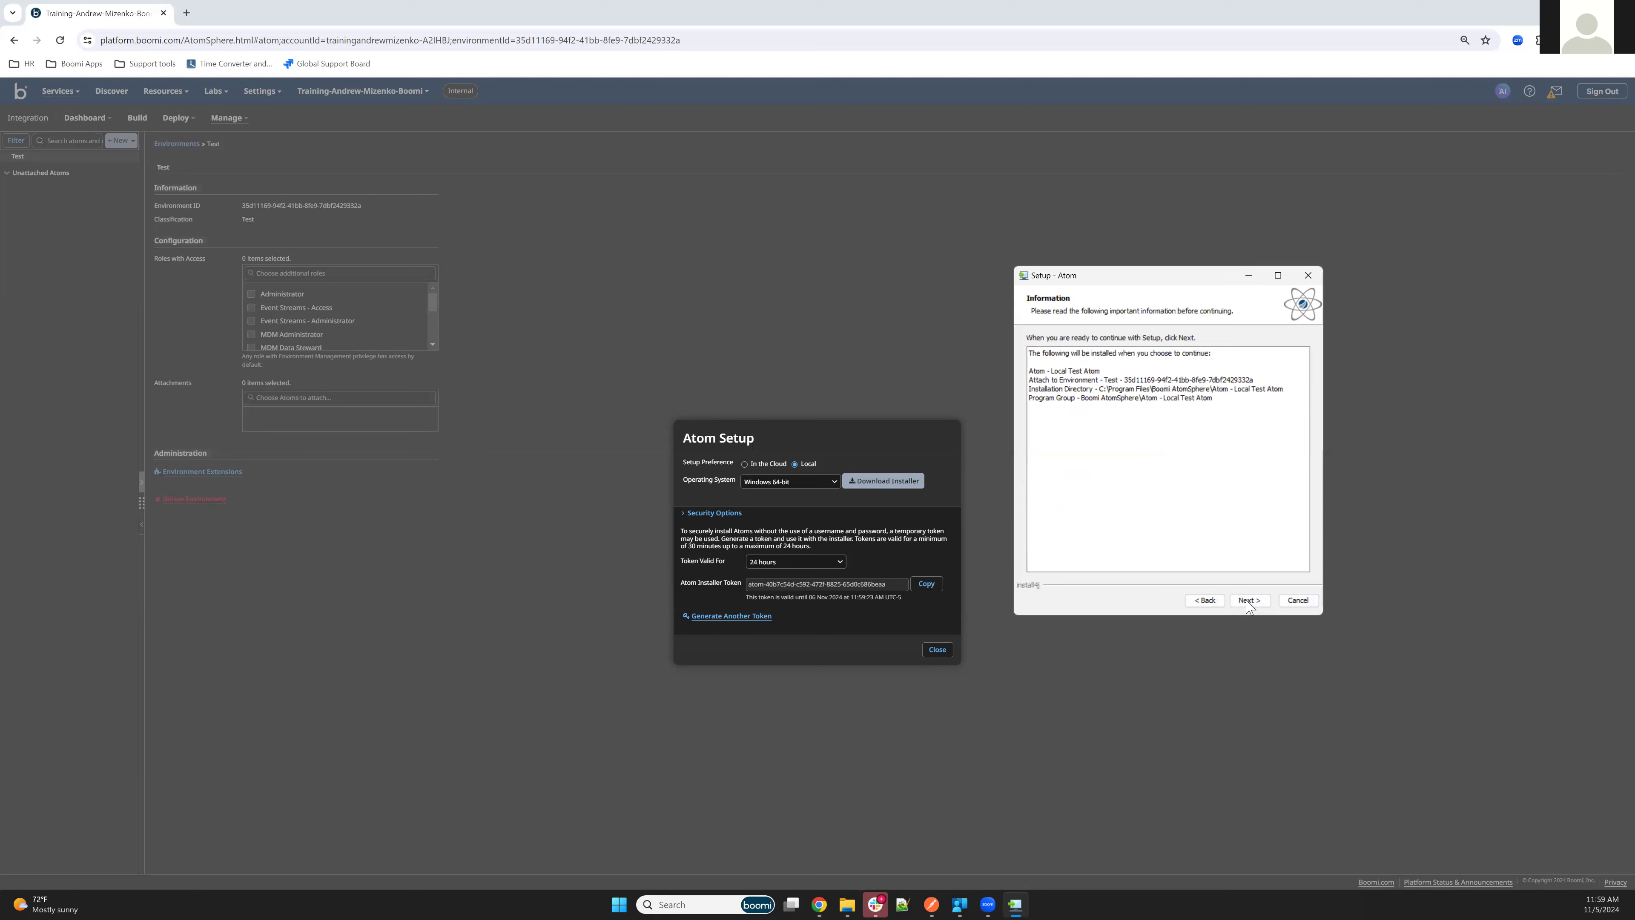
click(1247, 601)
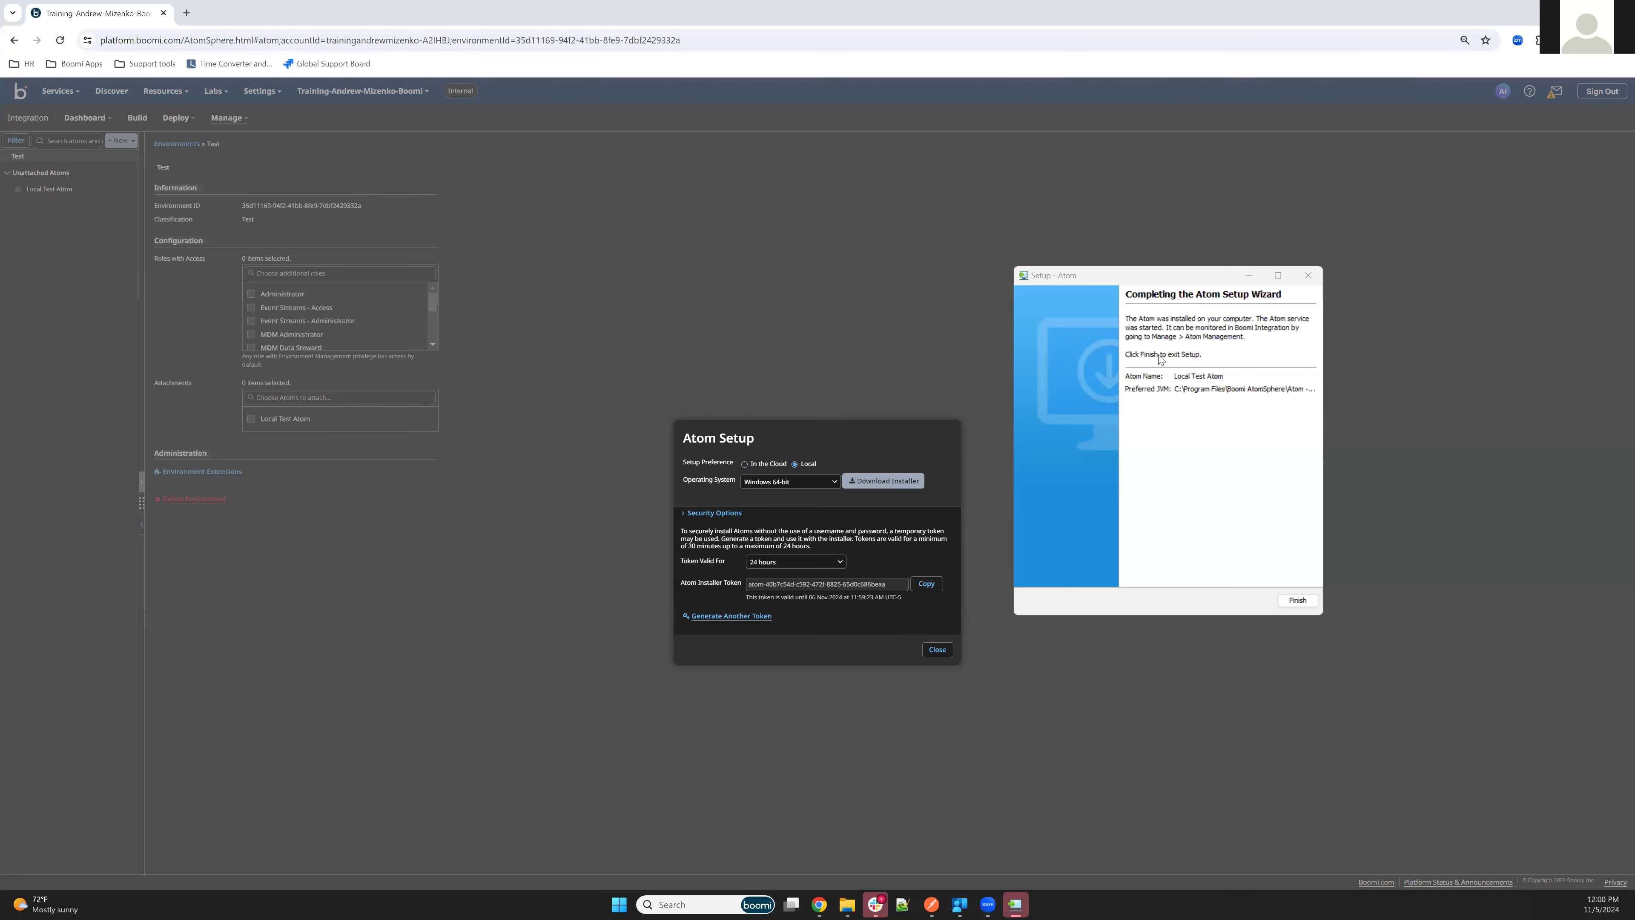
click(1298, 601)
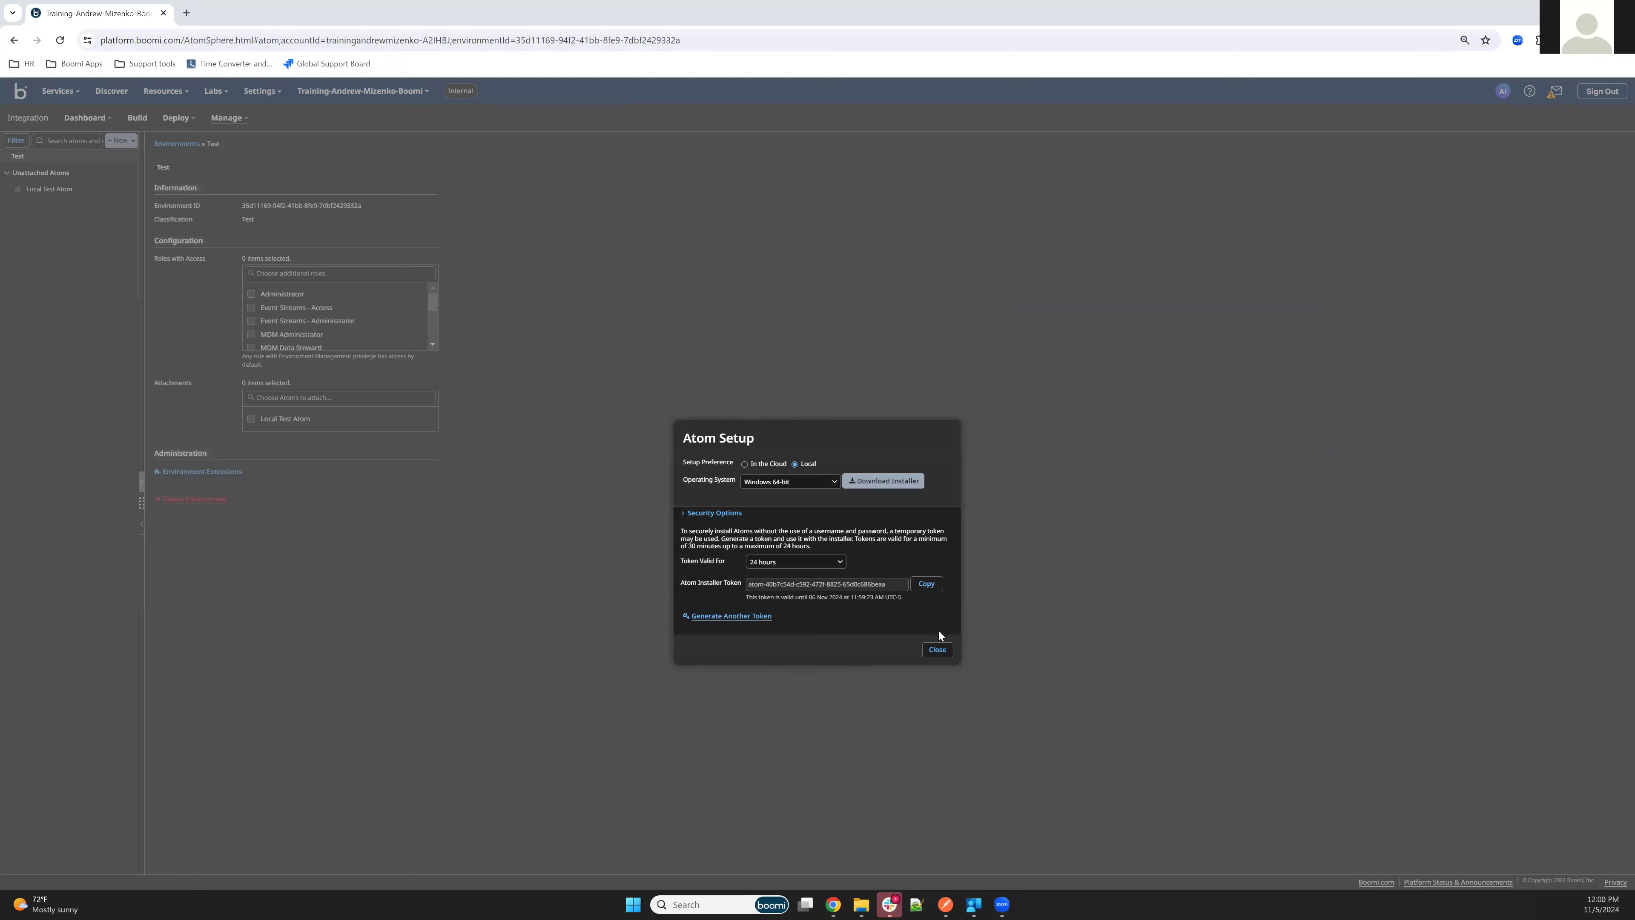
Close the Atom setup, reload the page and open the Shared Web Server settings of Local Test Atom
click(937, 650)
click(60, 40)
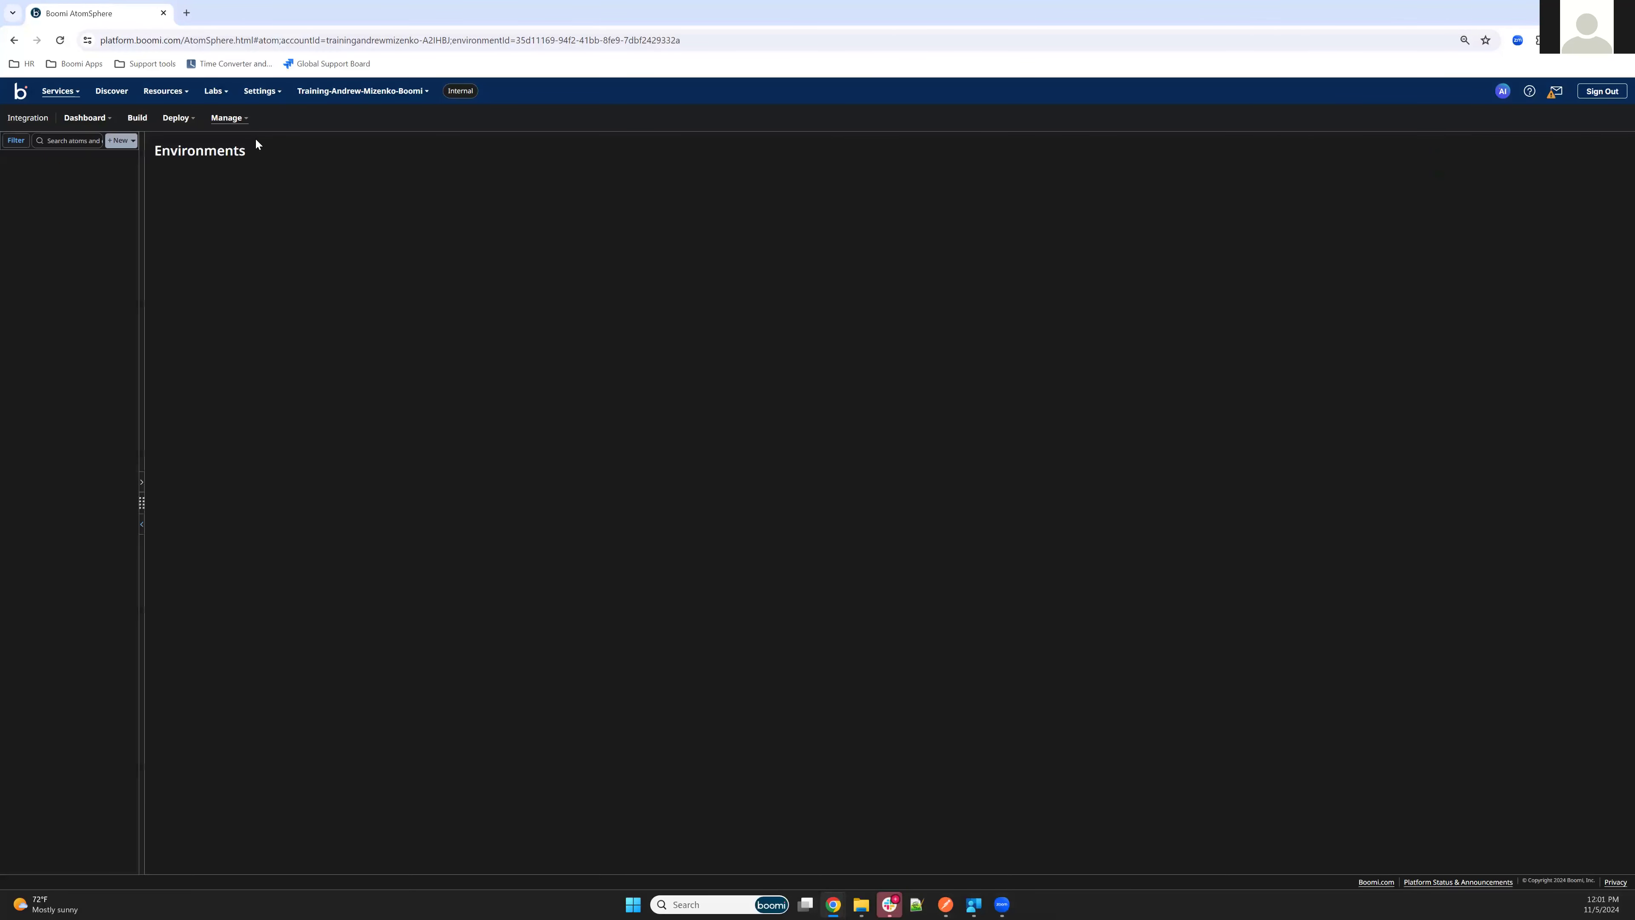
click(57, 169)
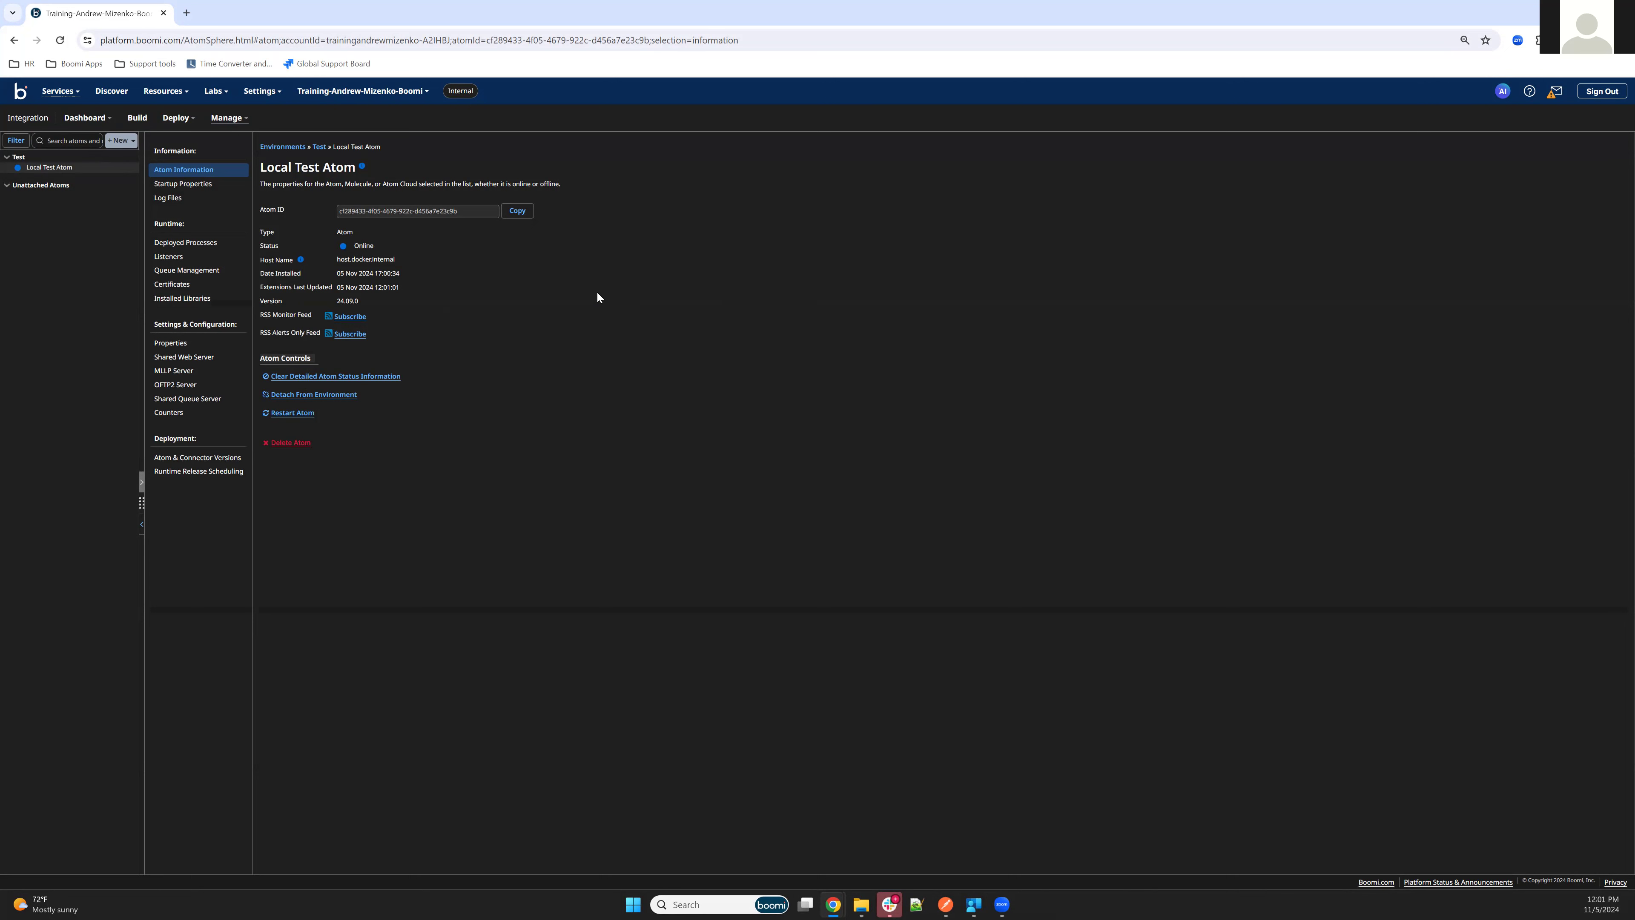
click(193, 356)
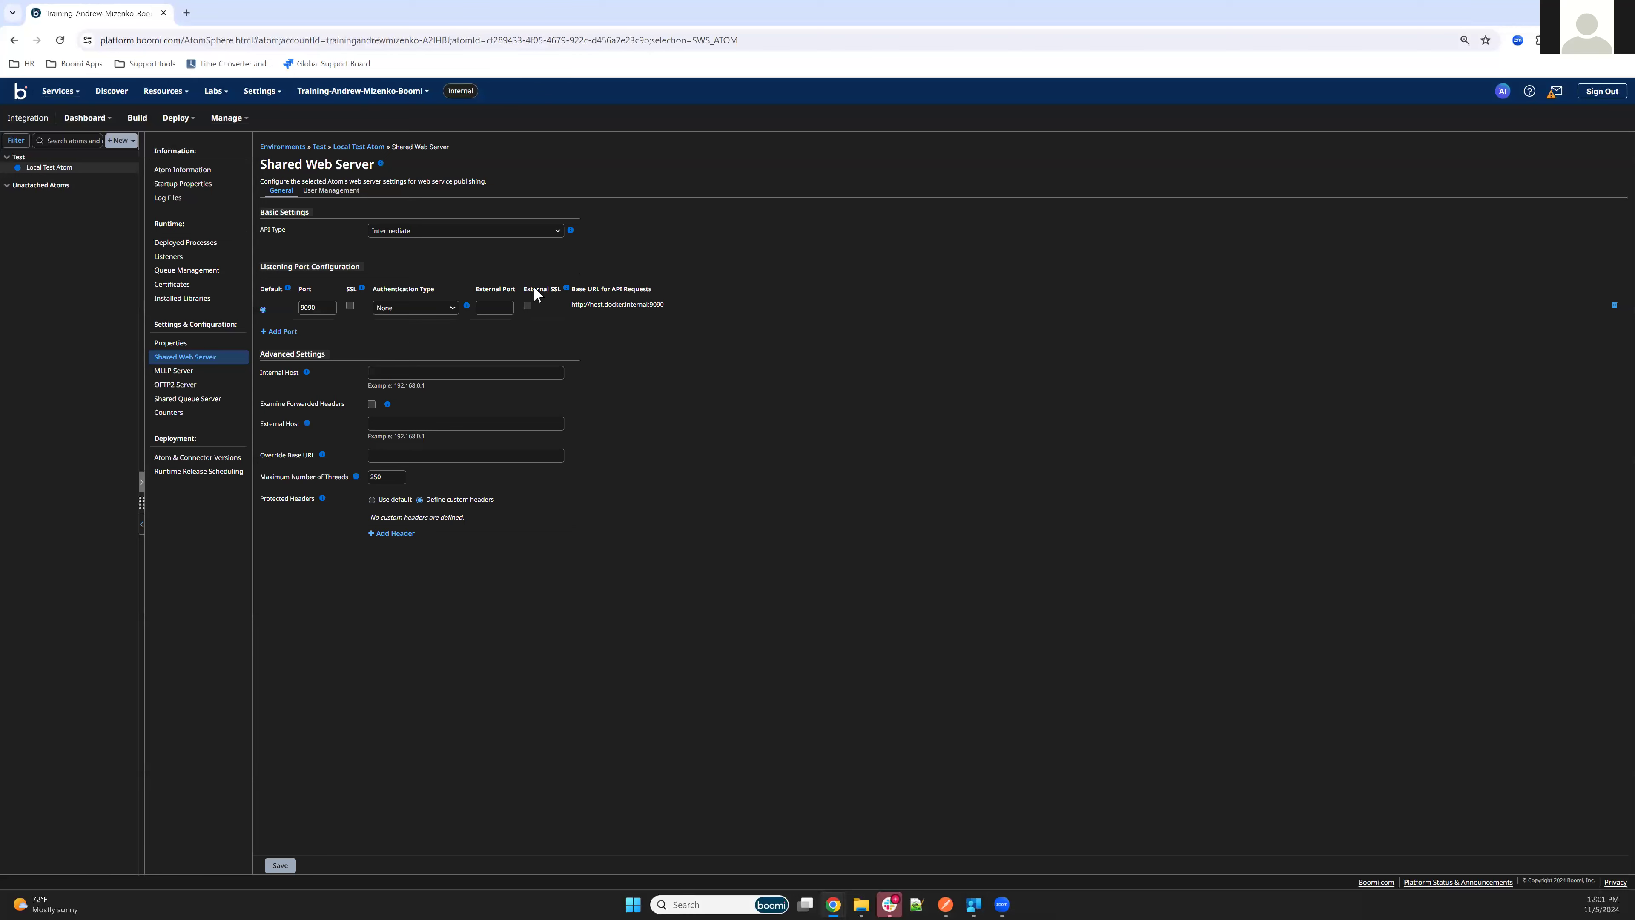
Keep the Shared Web Server's API type at Intermediate and configure its listening port as 9099 with Basic authentication
click(260, 230)
click(428, 230)
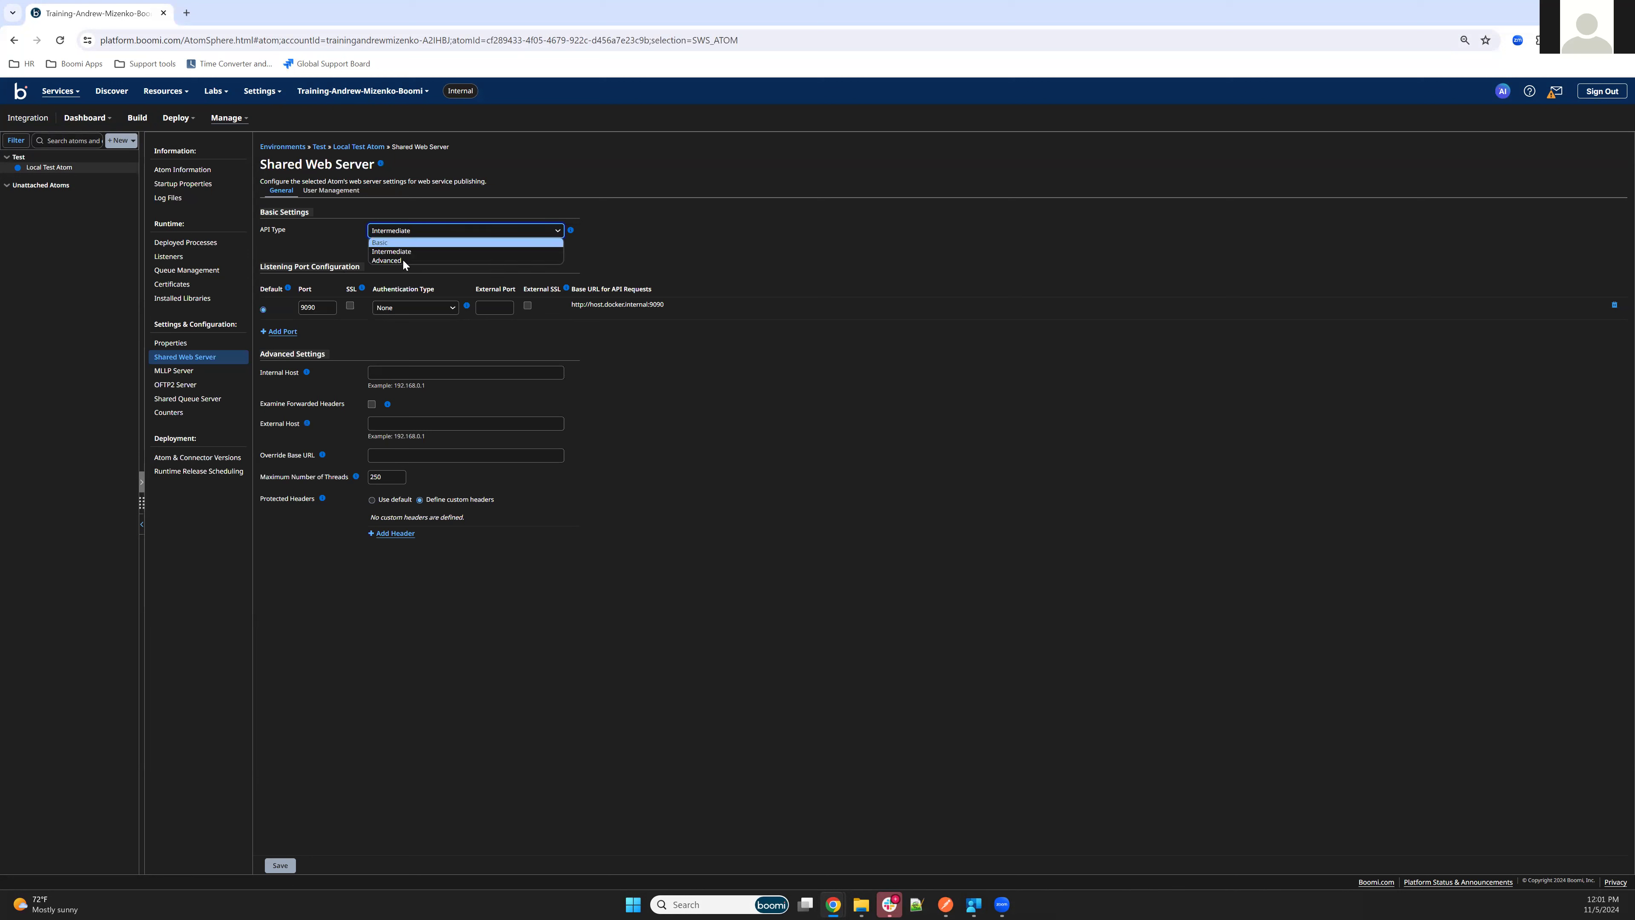
click(401, 230)
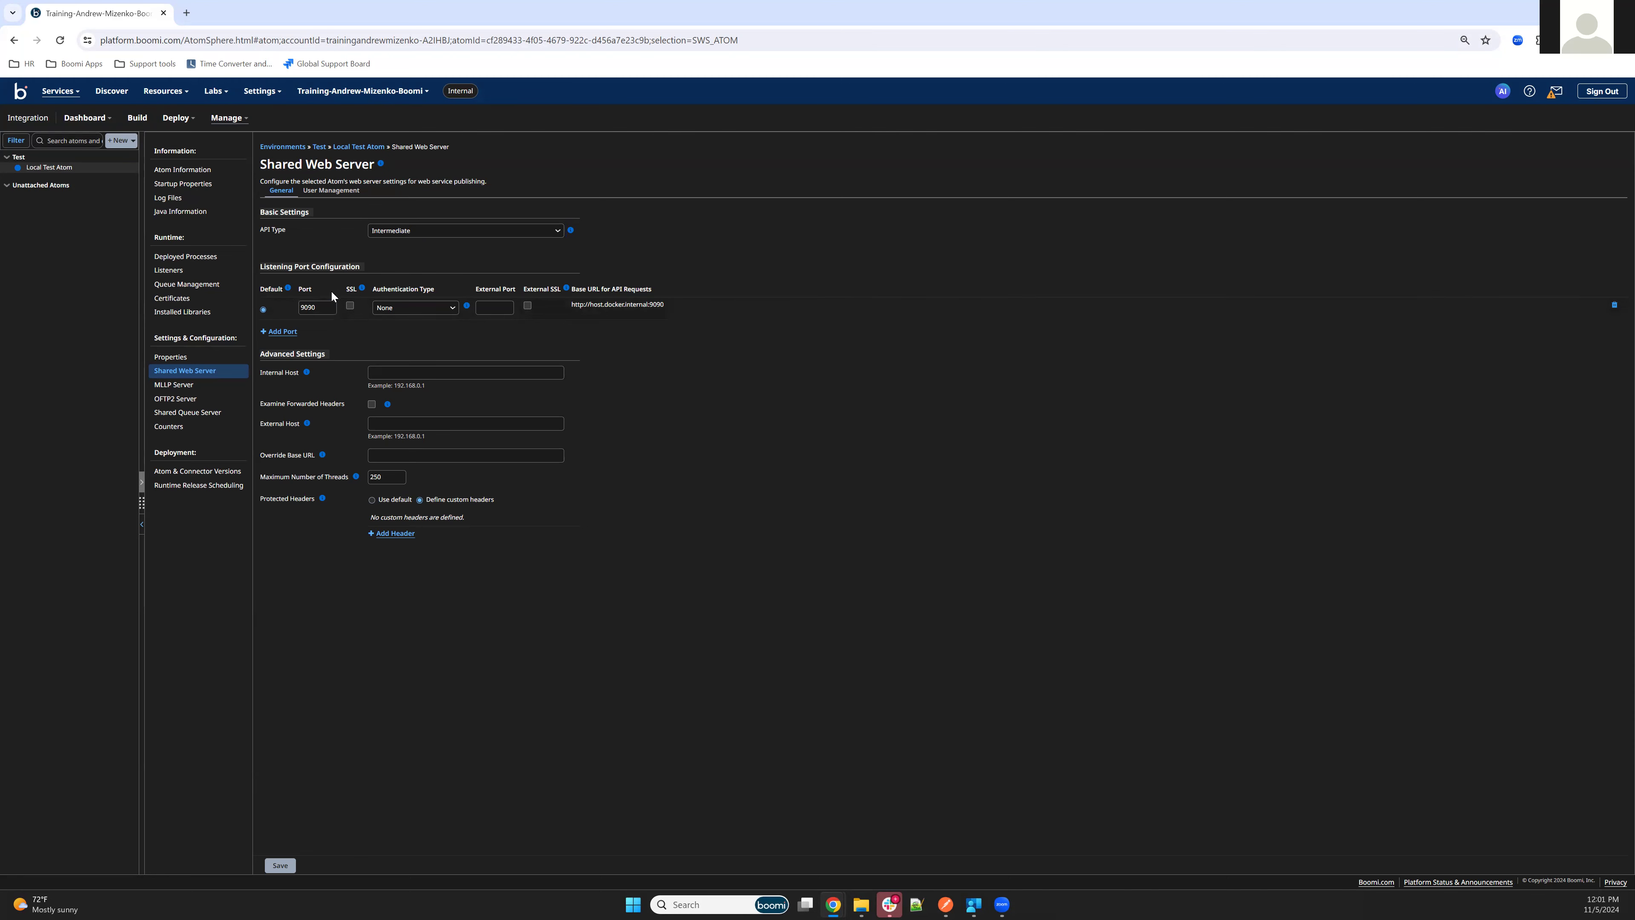
click(432, 309)
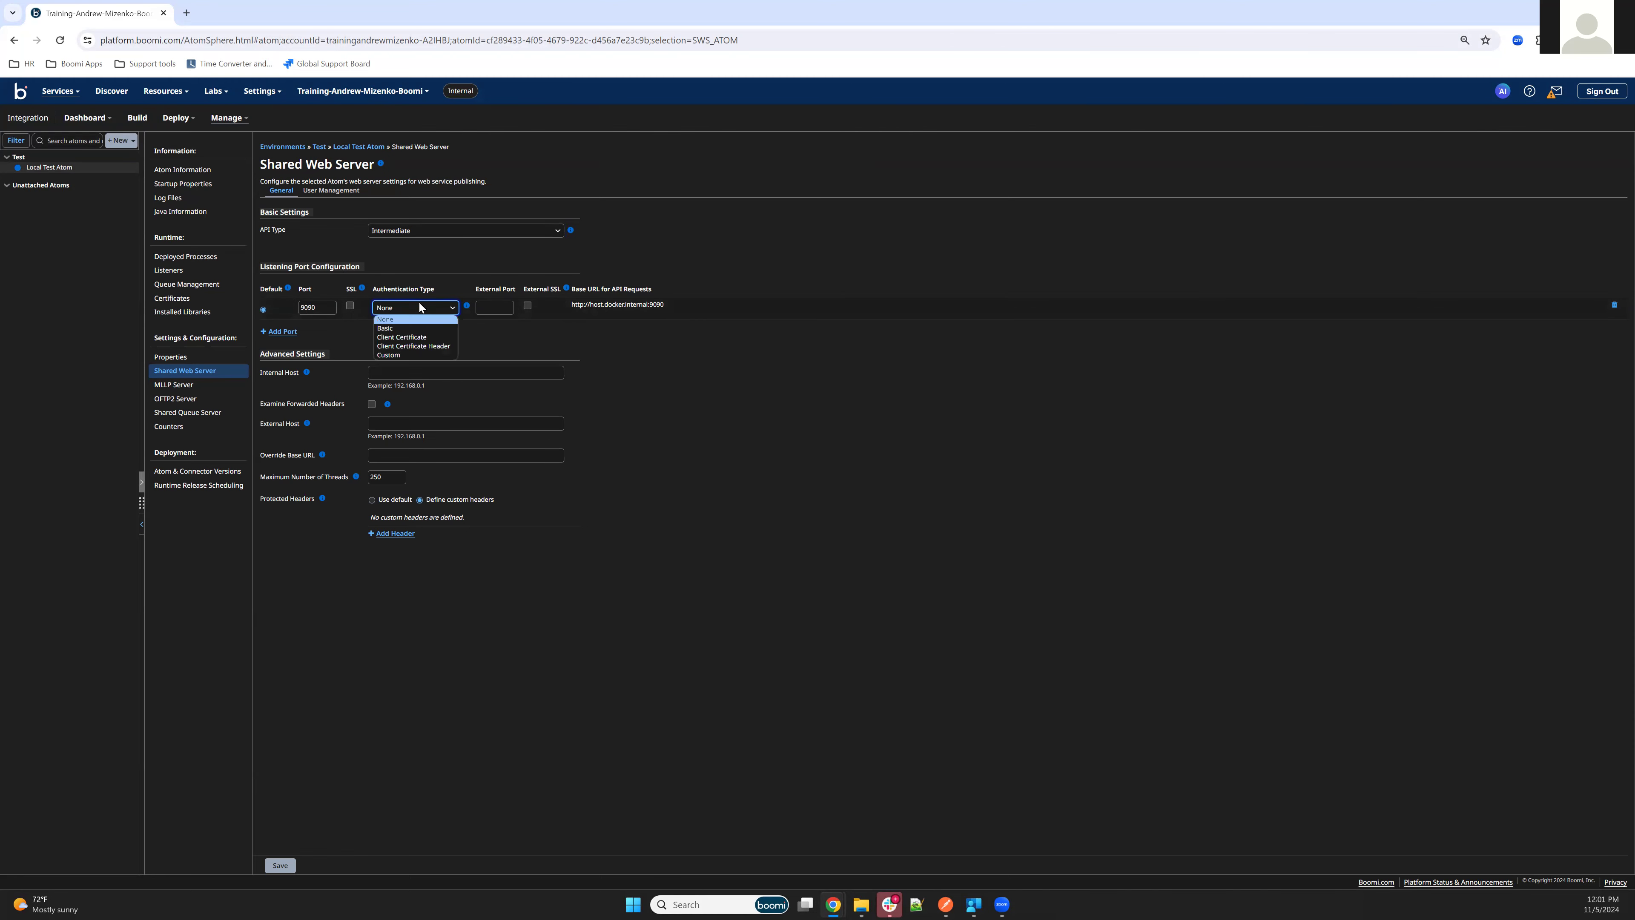
click(388, 328)
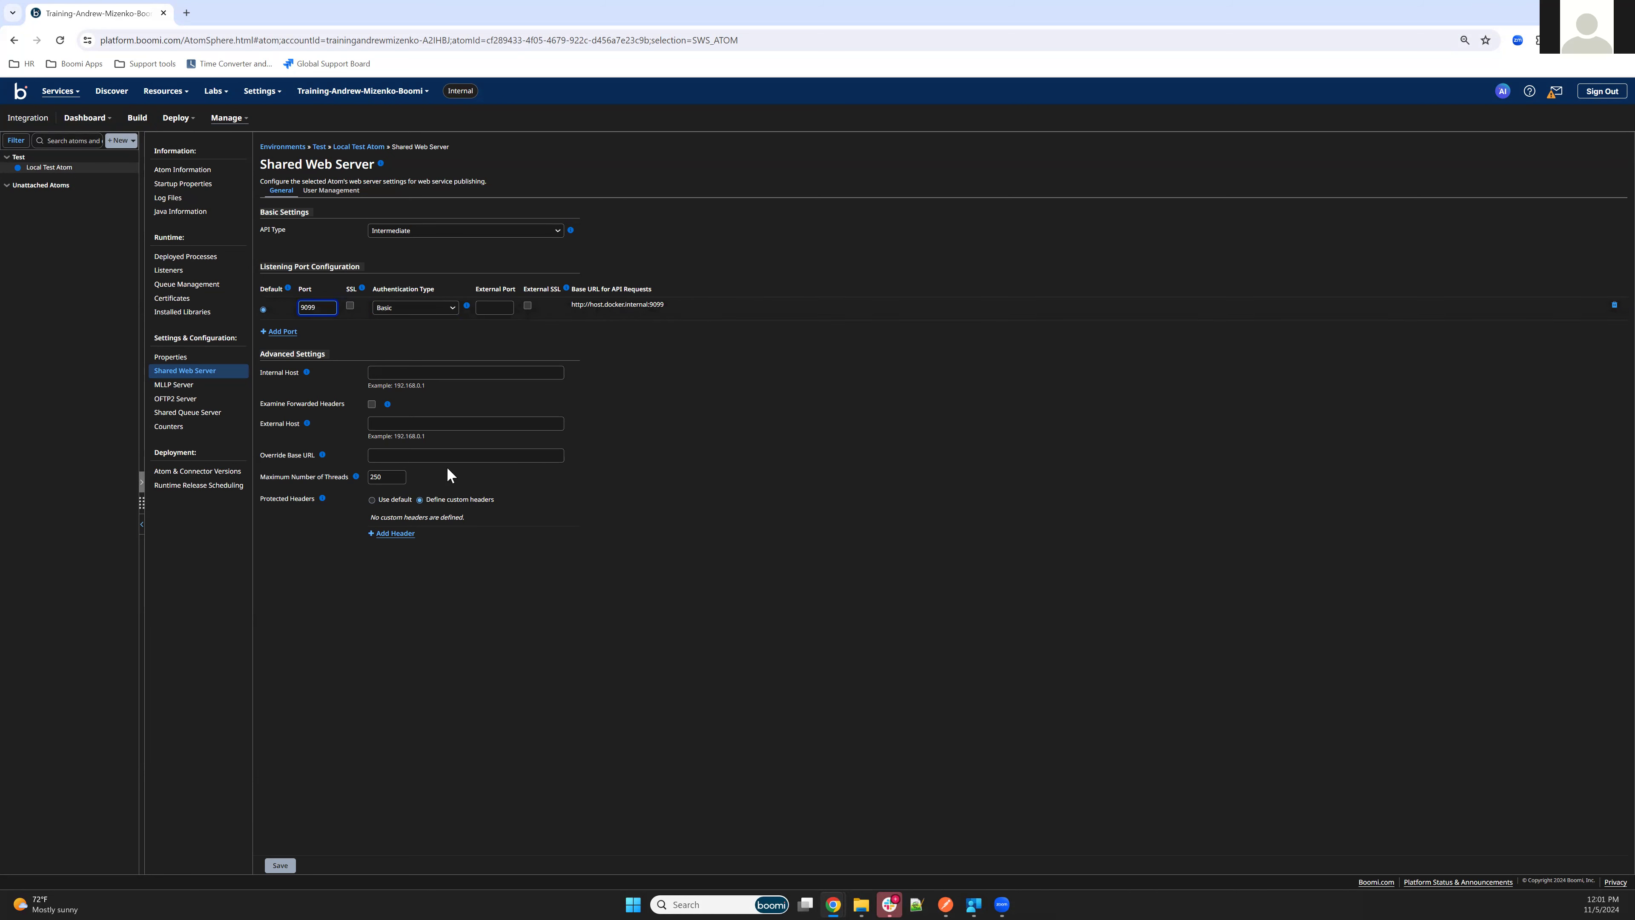
Set the External Host of the Shared Web Server to localhost
click(418, 424)
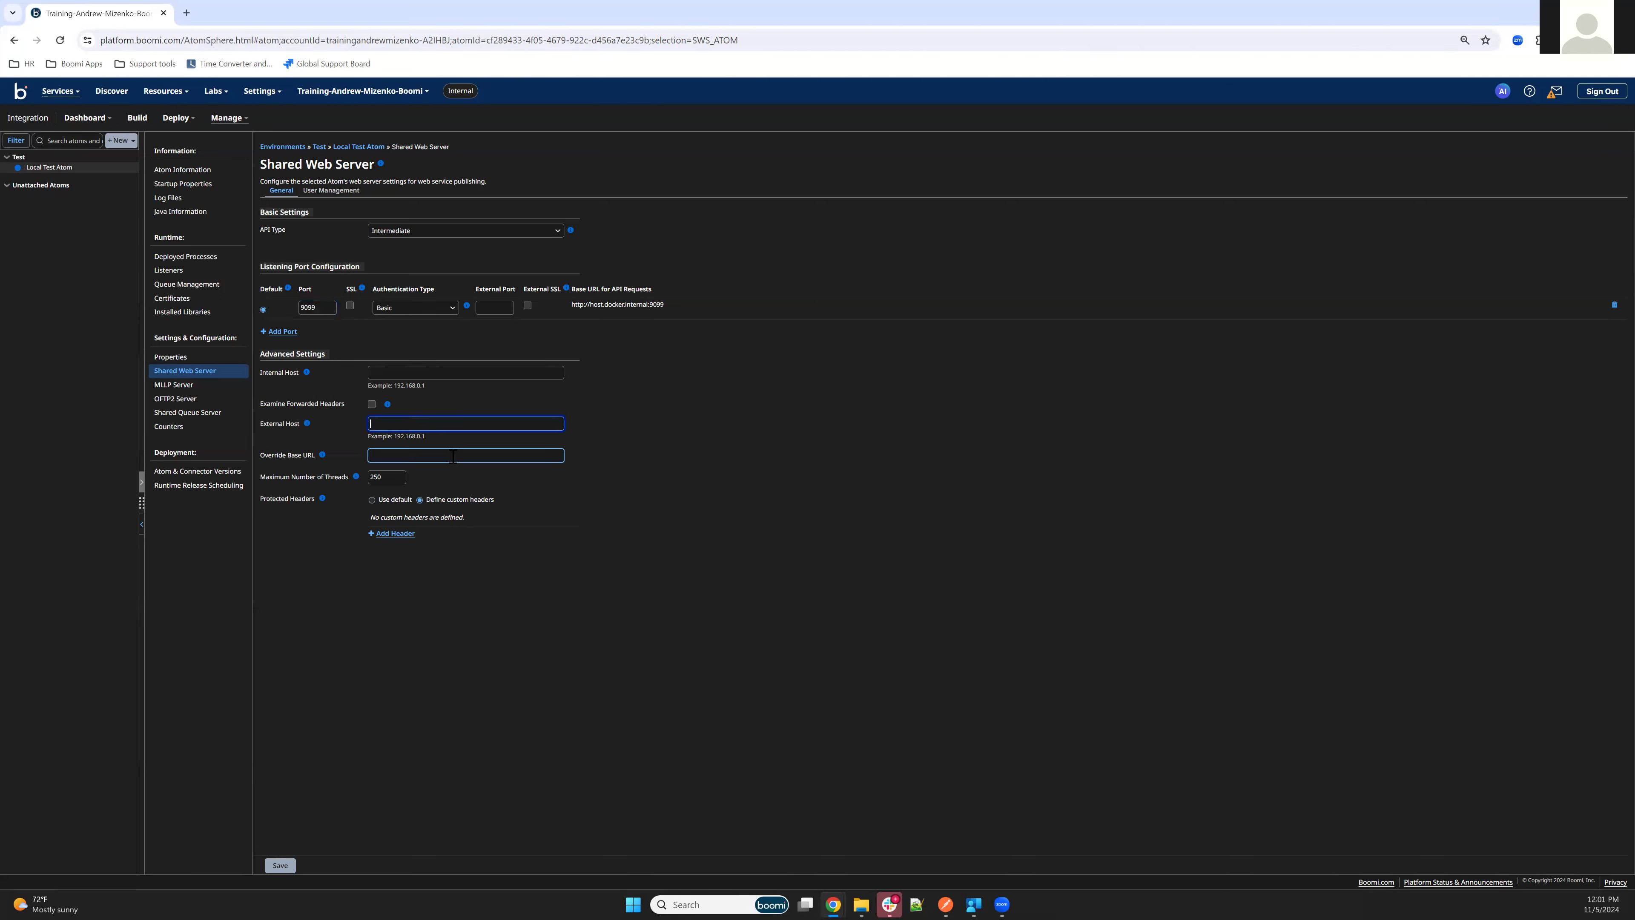
text(localhost)
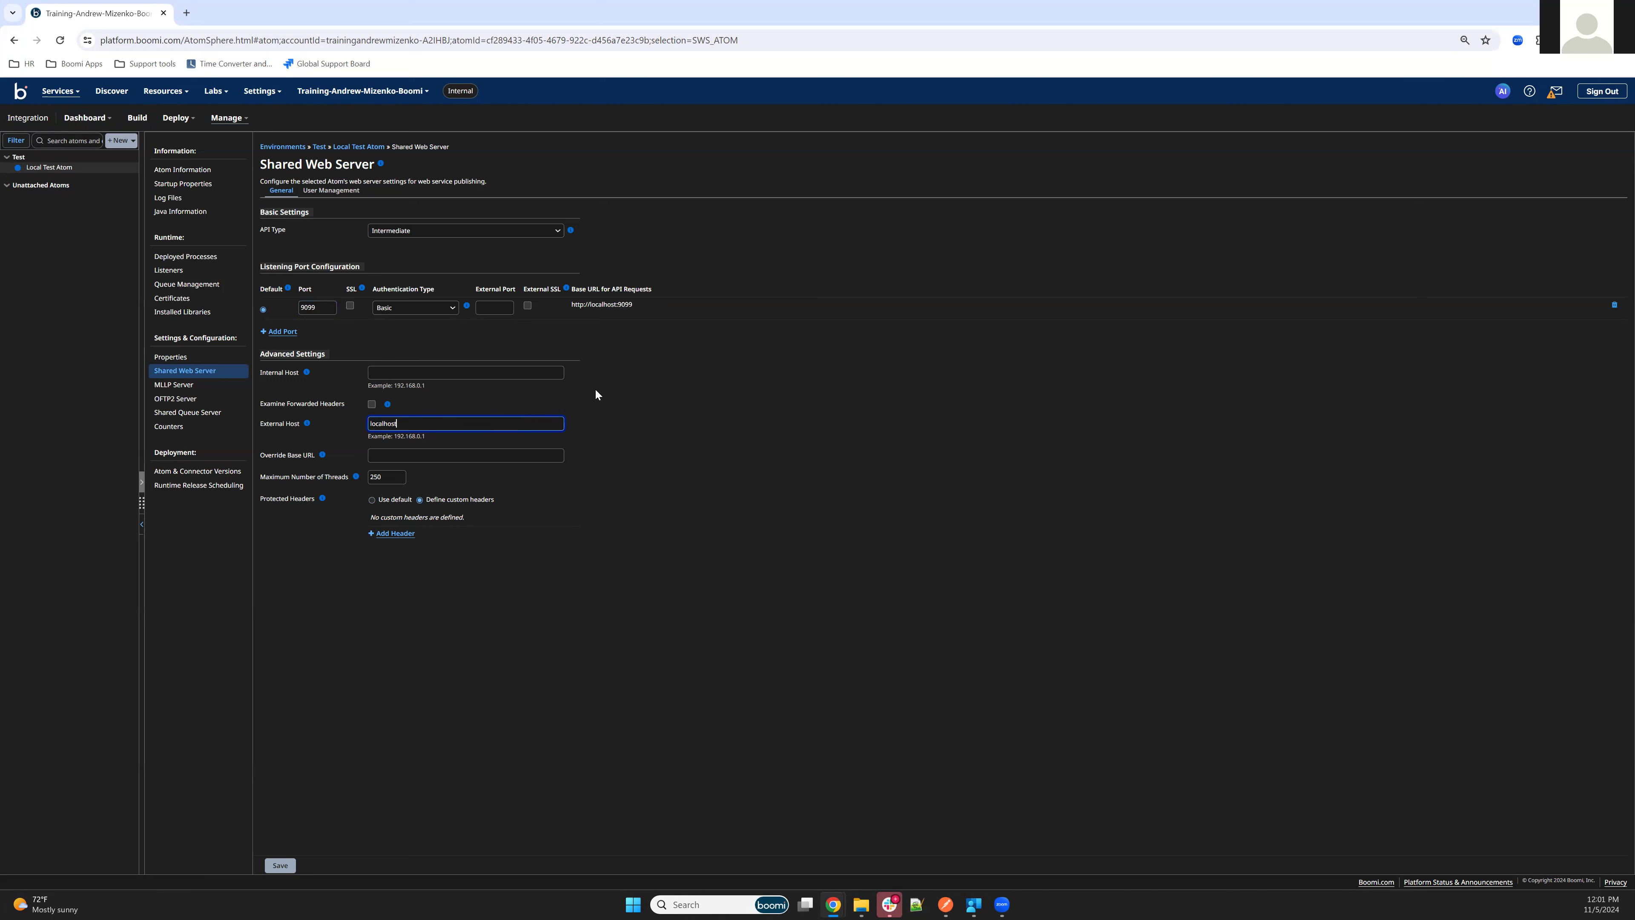
Add a web server user named test, generate its Basic Authentication token, and save with a plugin restart
click(324, 201)
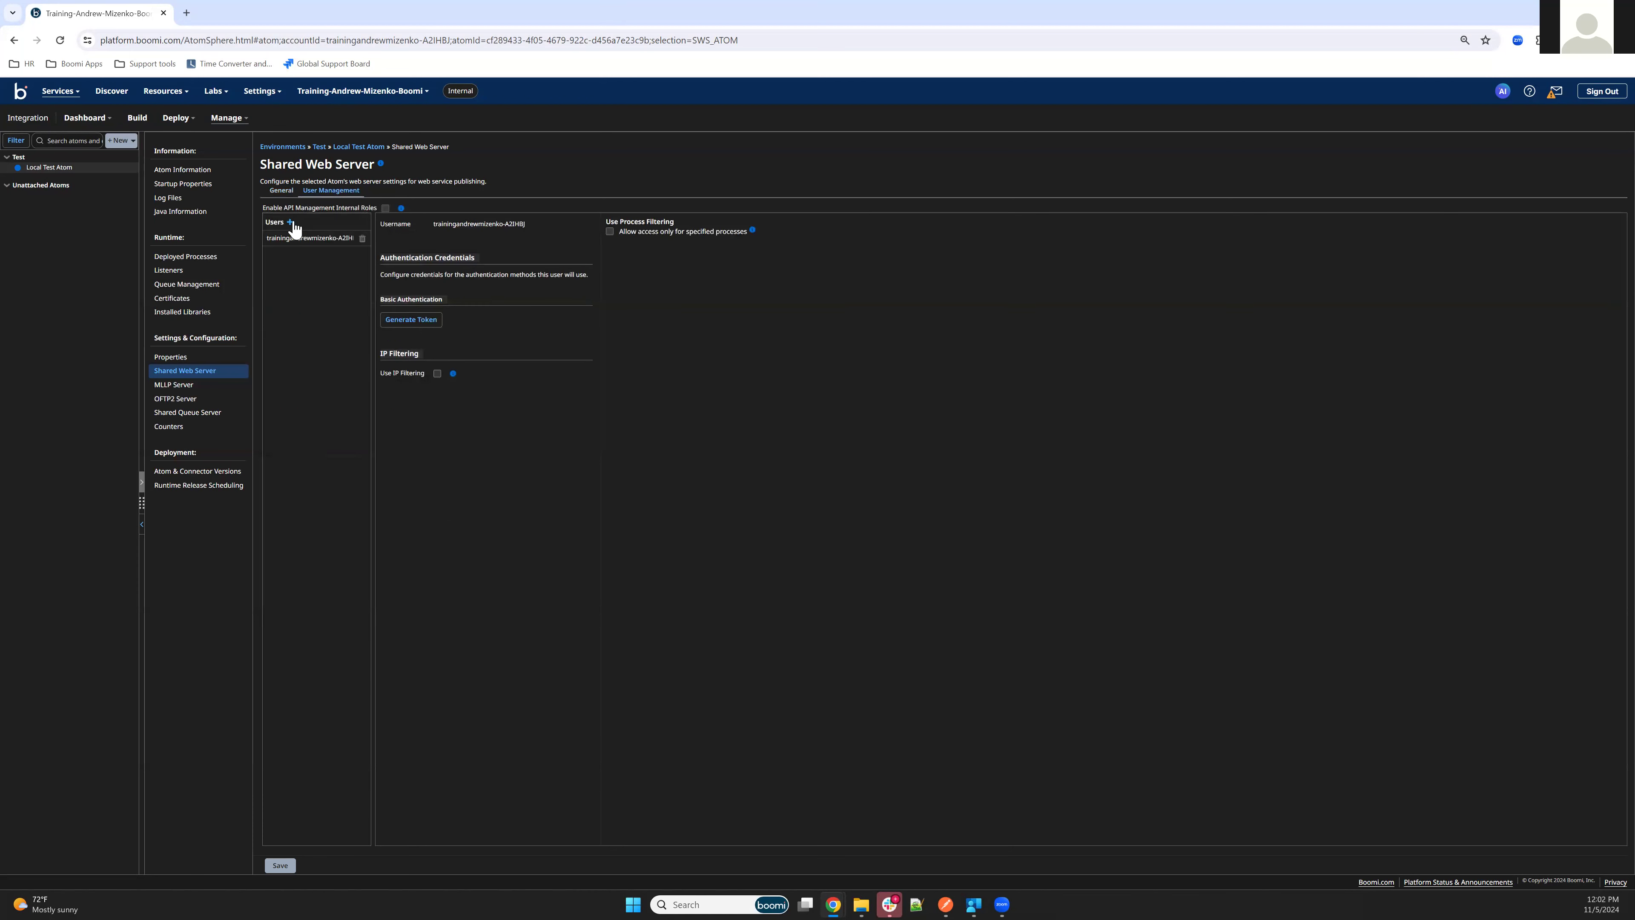
double_click(492, 220)
text(test)
click(388, 347)
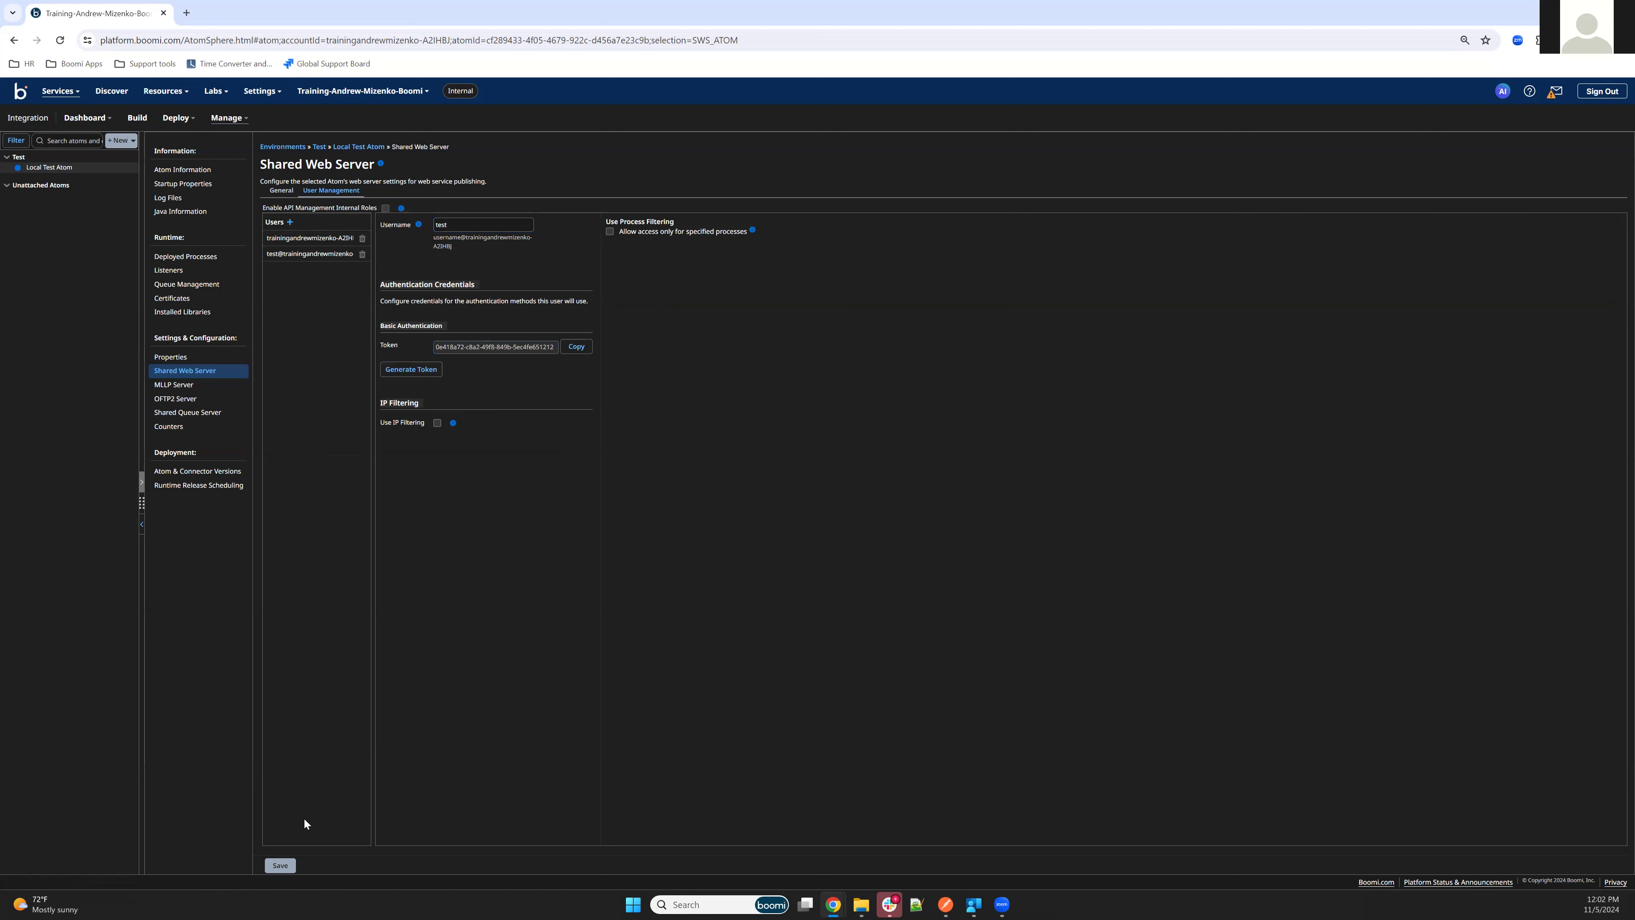
click(281, 866)
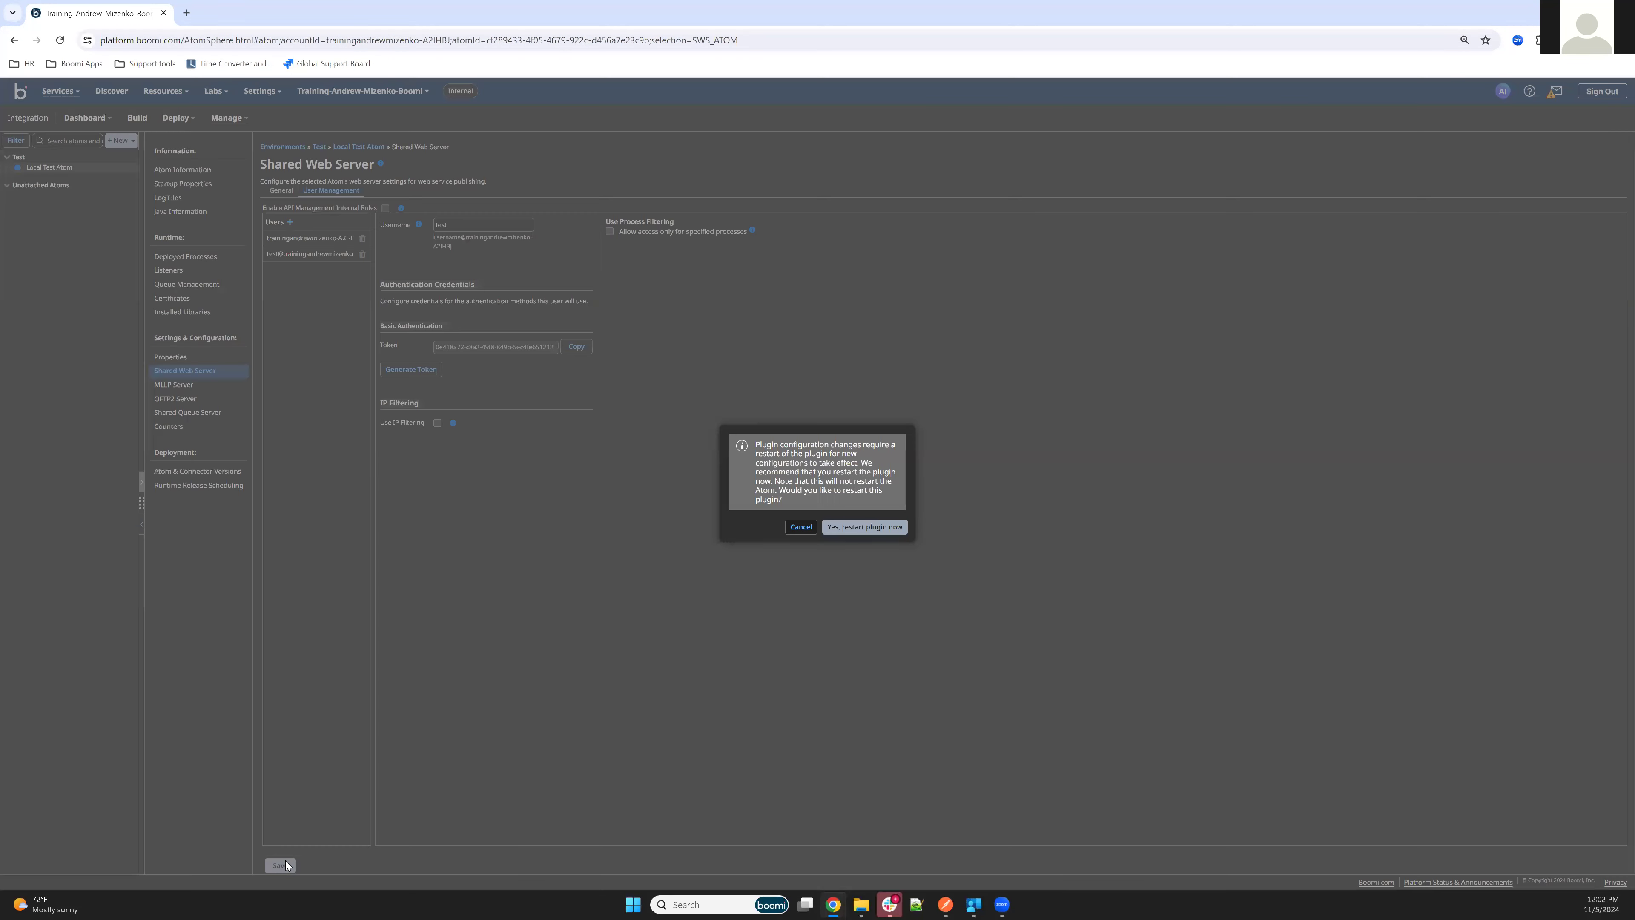
click(856, 527)
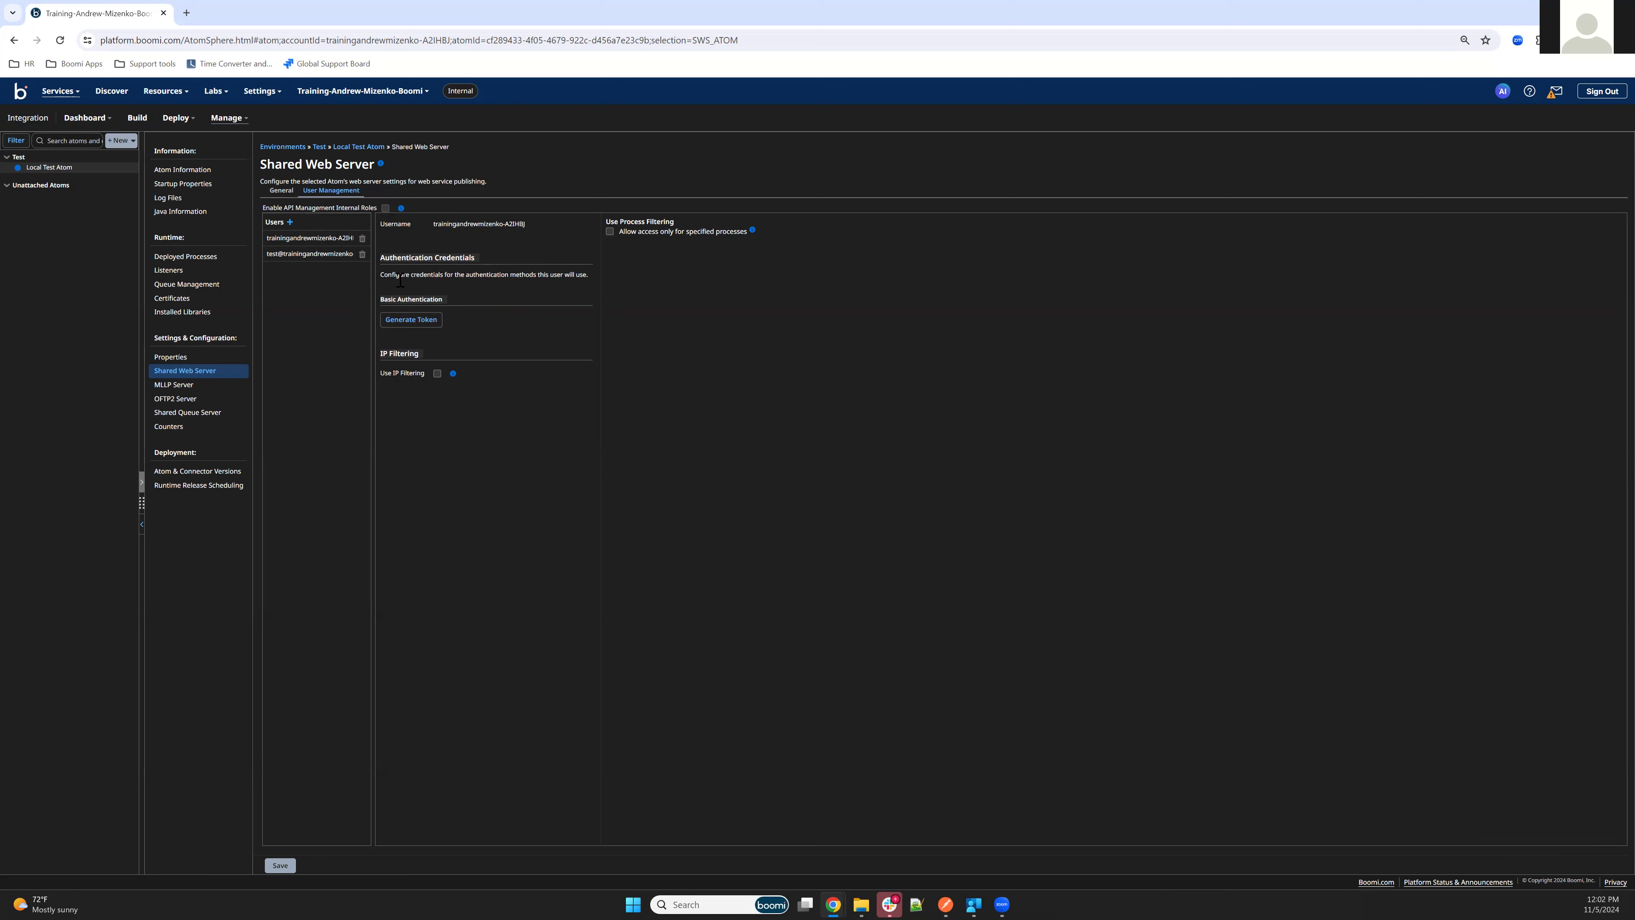
Review the test user's full username and the External Host entry in the general web server settings
click(308, 253)
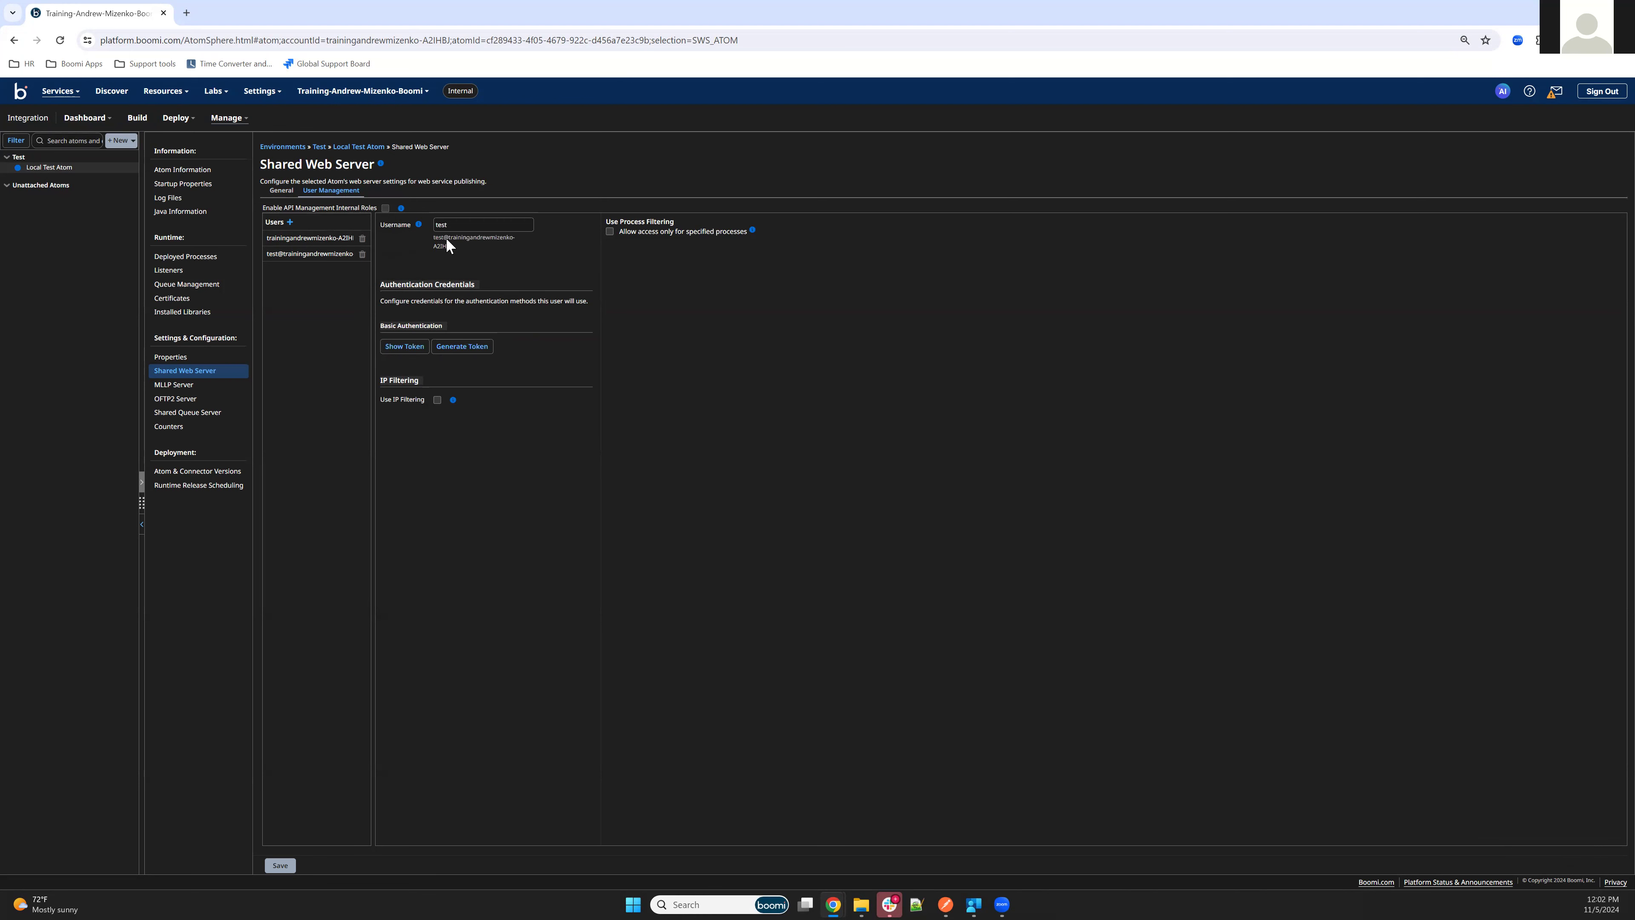
click(453, 246)
click(281, 192)
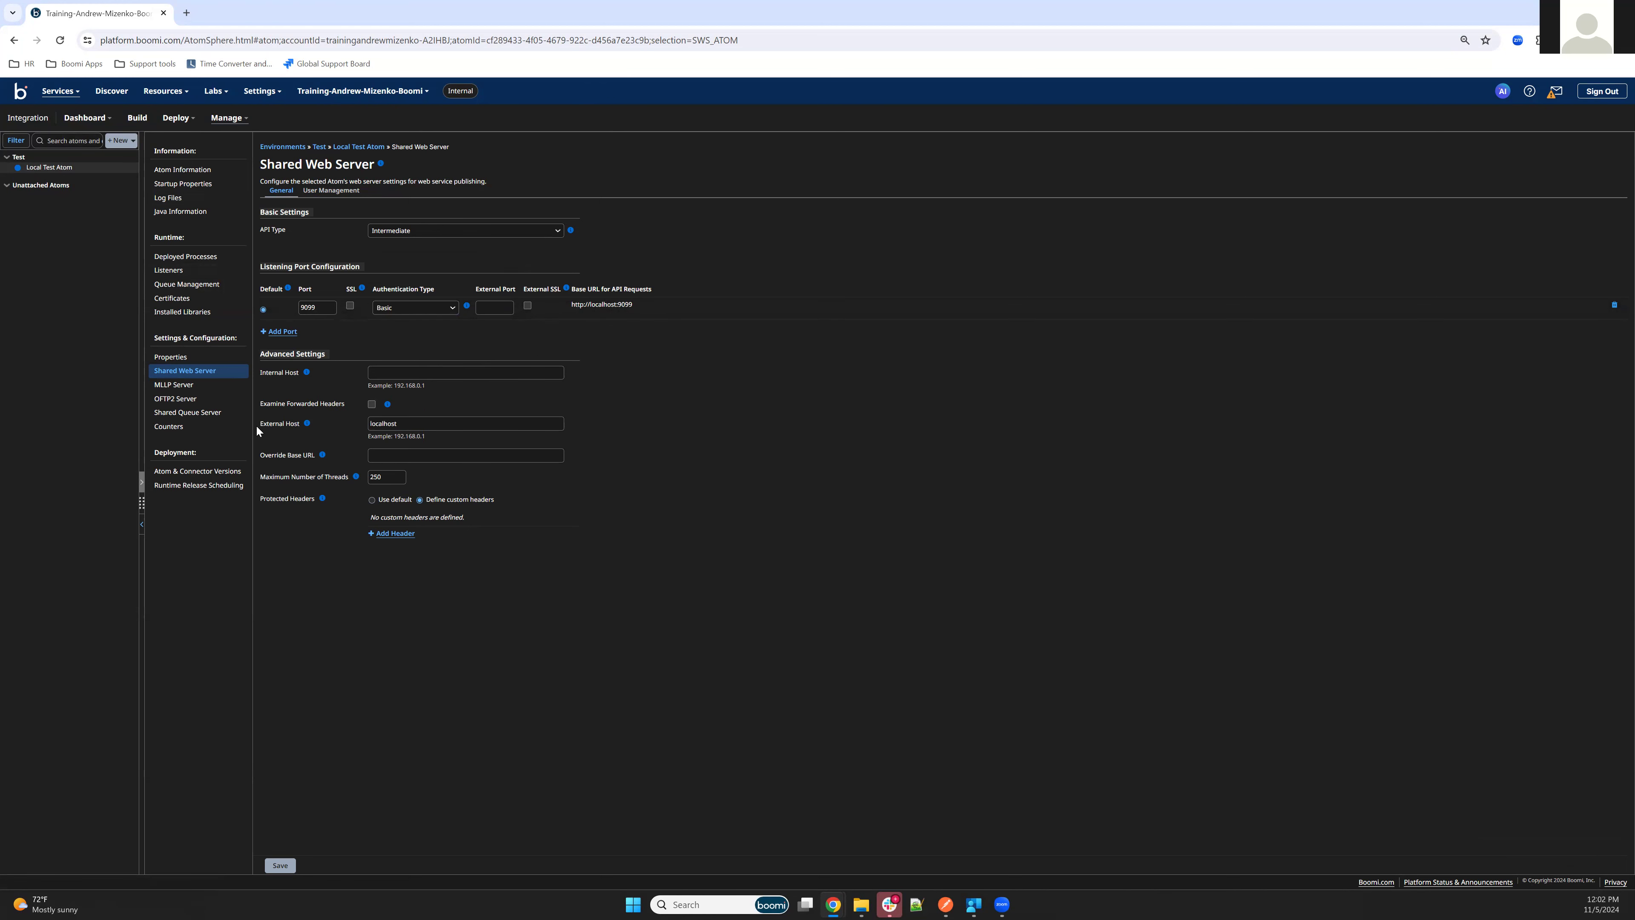
drag(255, 424, 301, 426)
click(291, 424)
drag(429, 421, 366, 436)
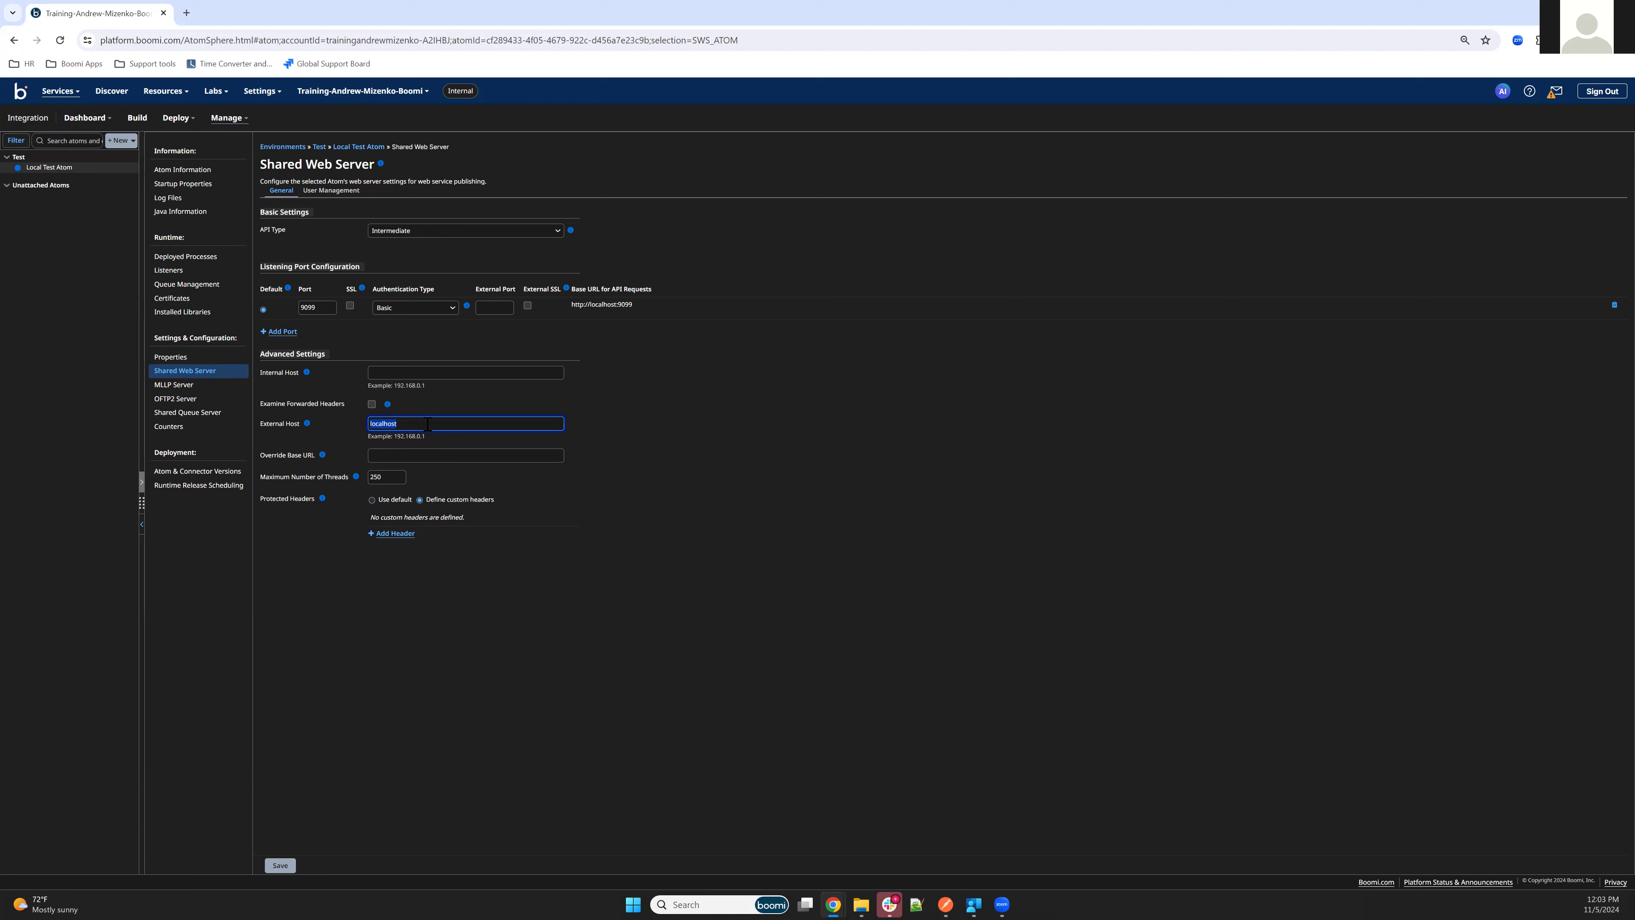
click(829, 468)
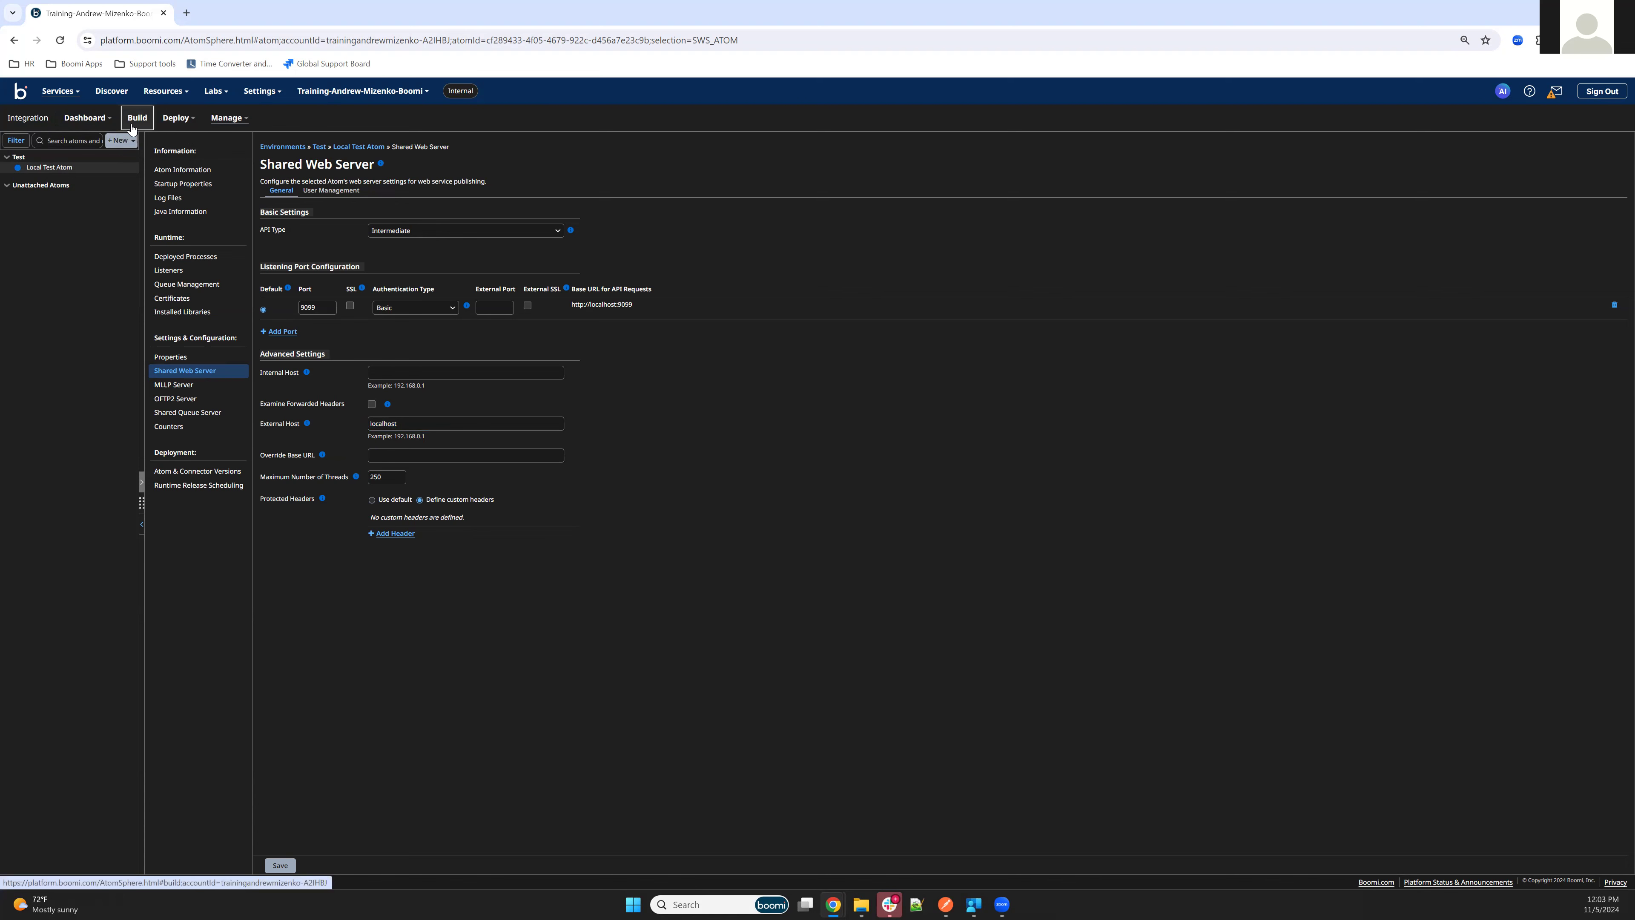
Save the general Shared Web Server settings and restart the plugin
click(279, 864)
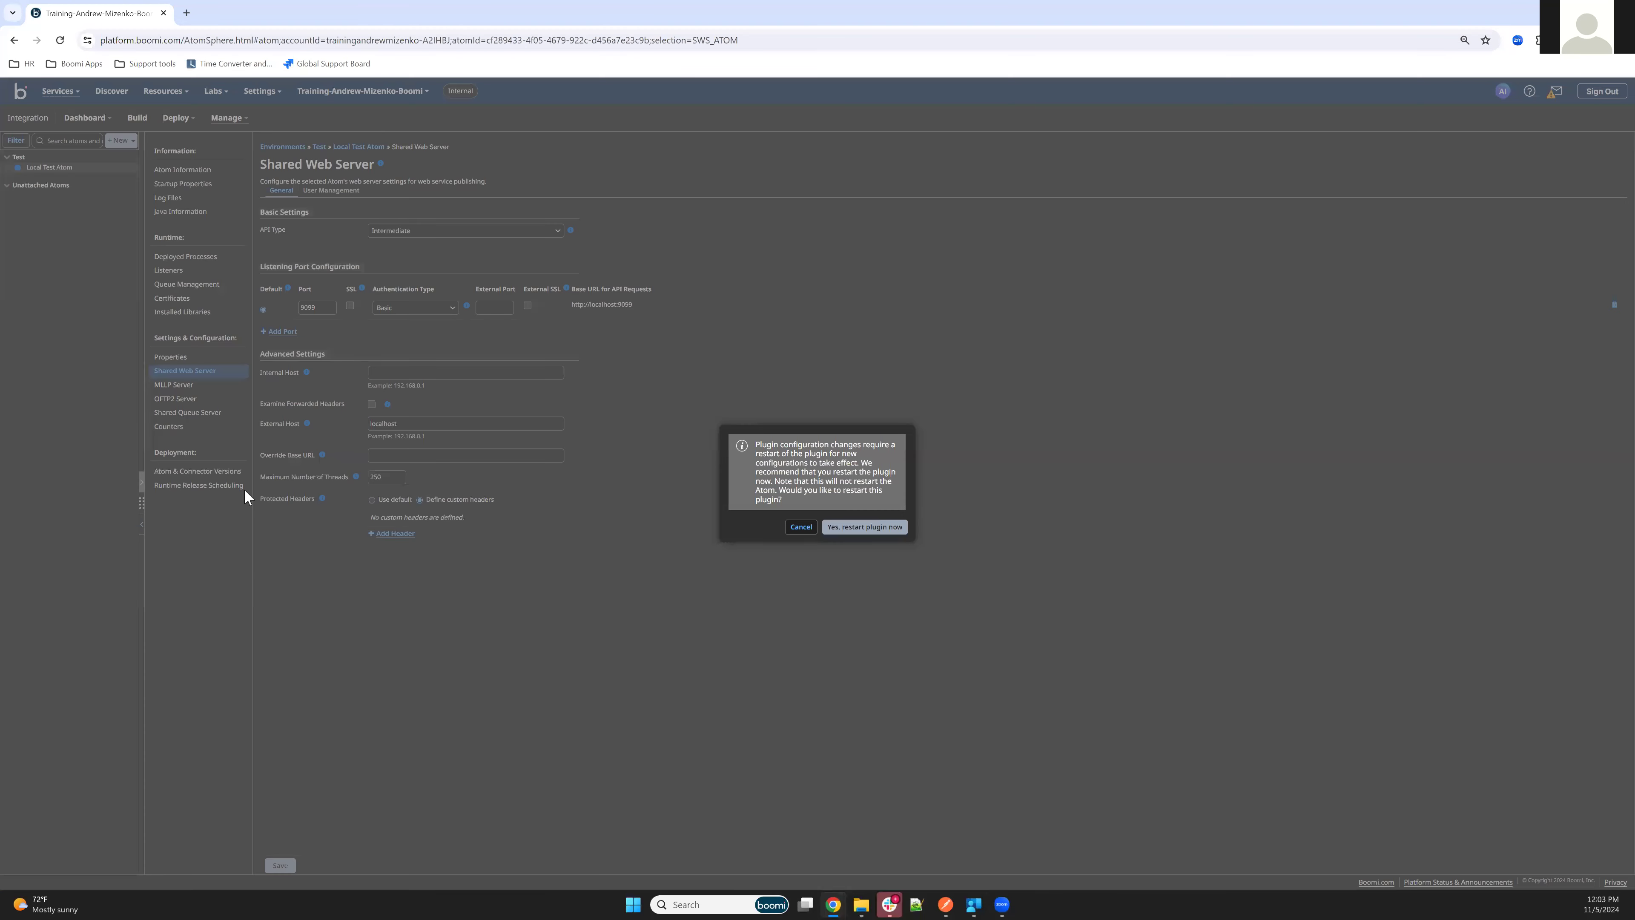
click(863, 528)
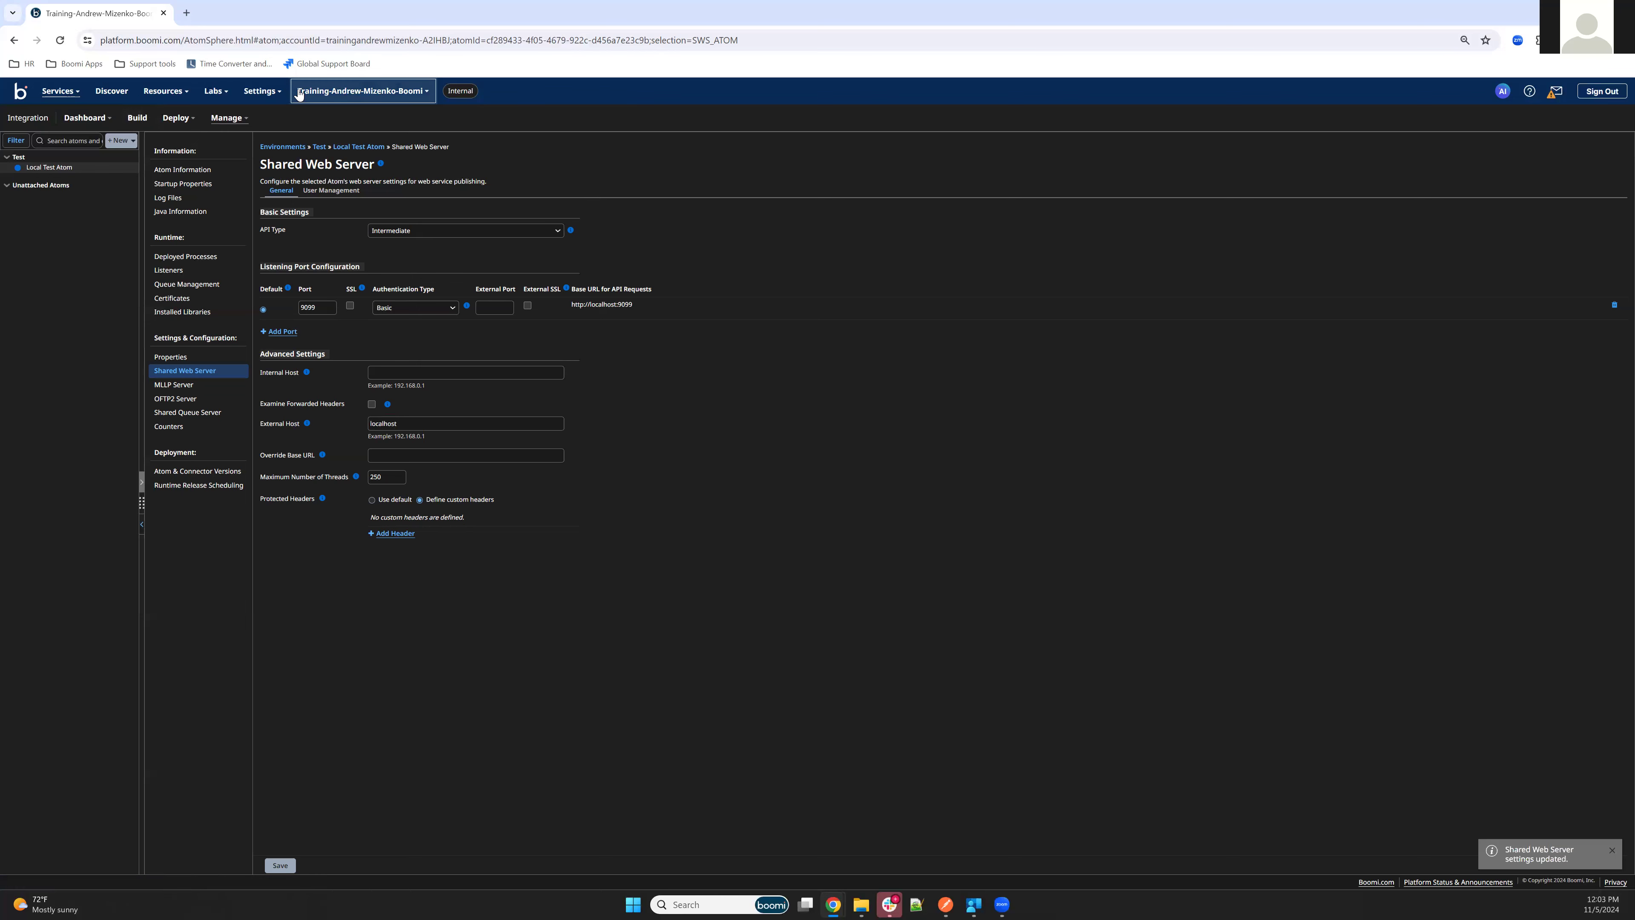
Go to the Build area, close the deleted Hello World Process, and create a new Process component
click(141, 121)
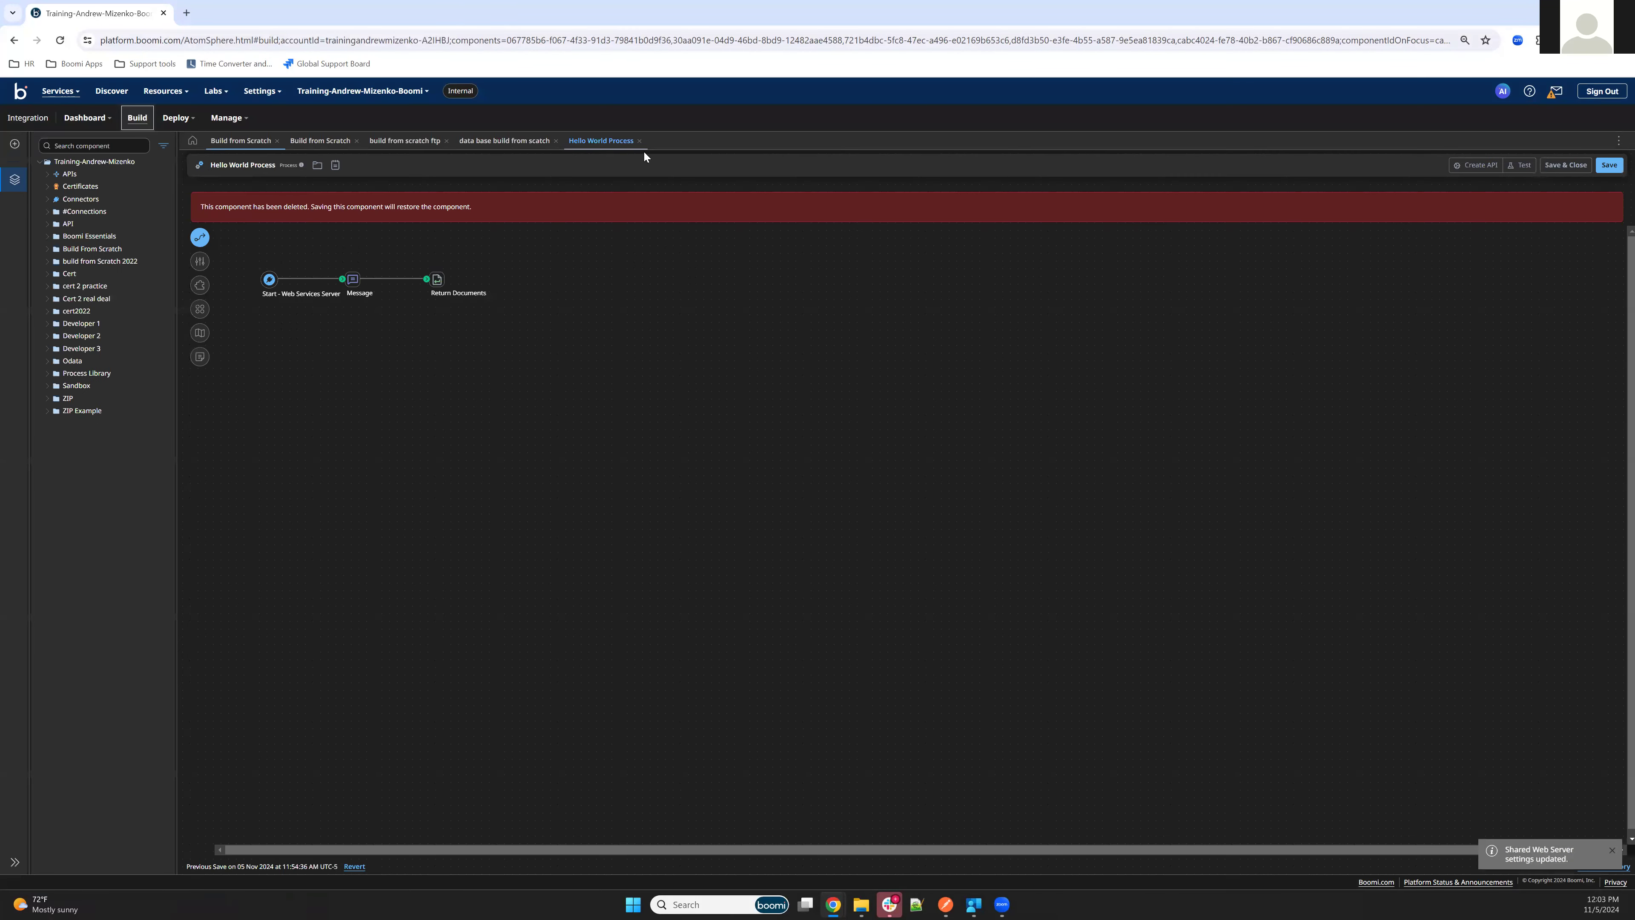
click(639, 140)
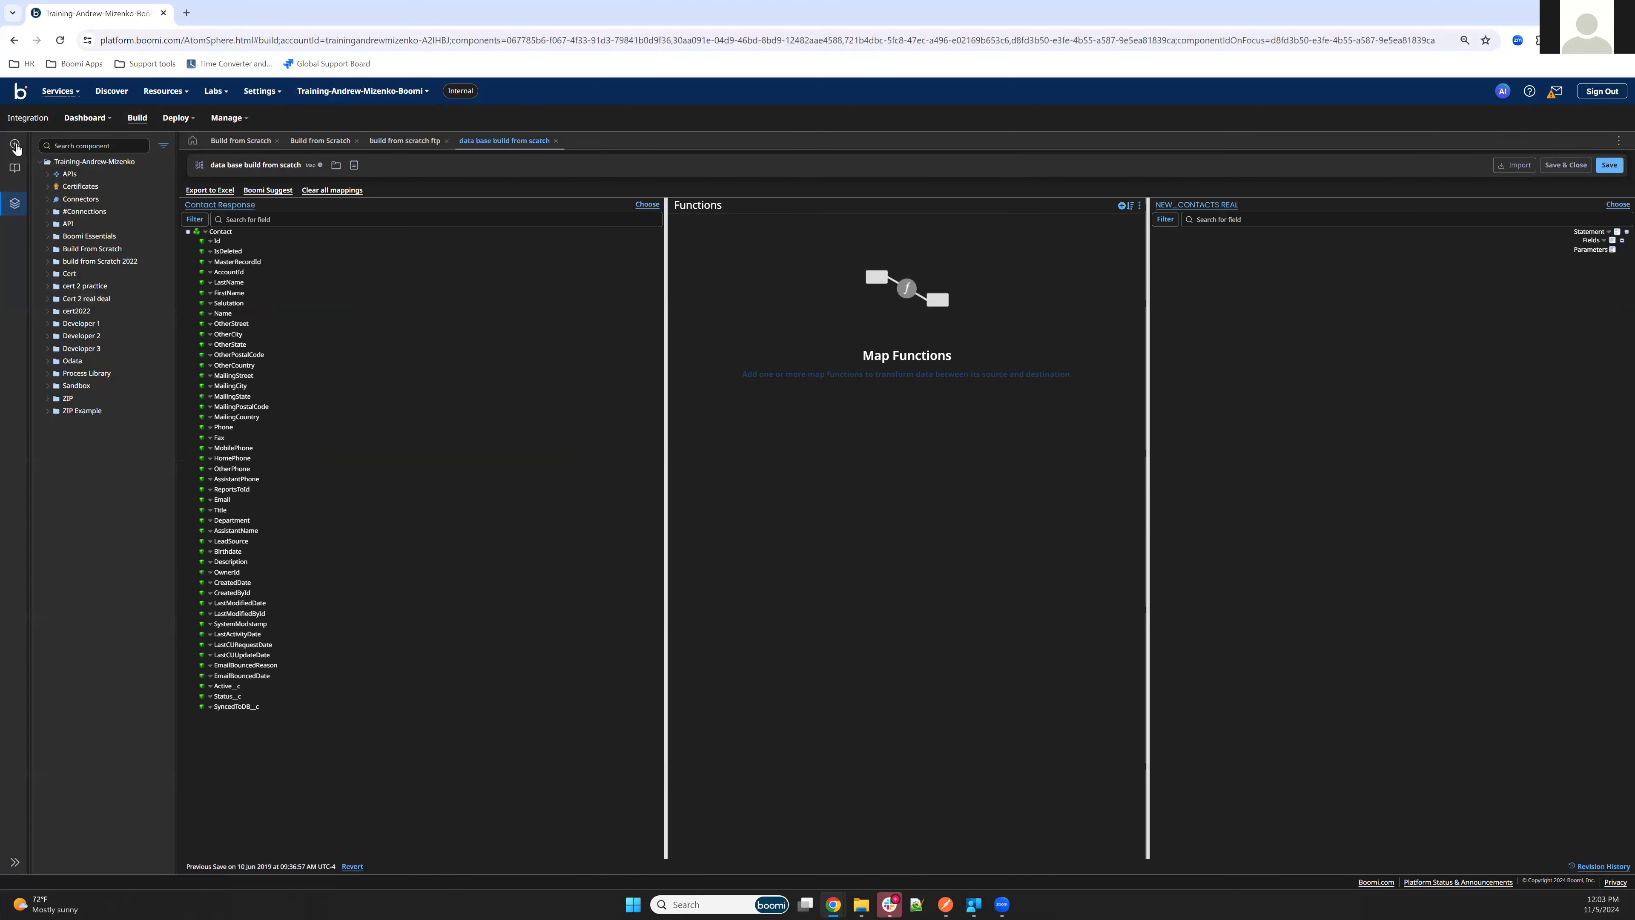
click(15, 145)
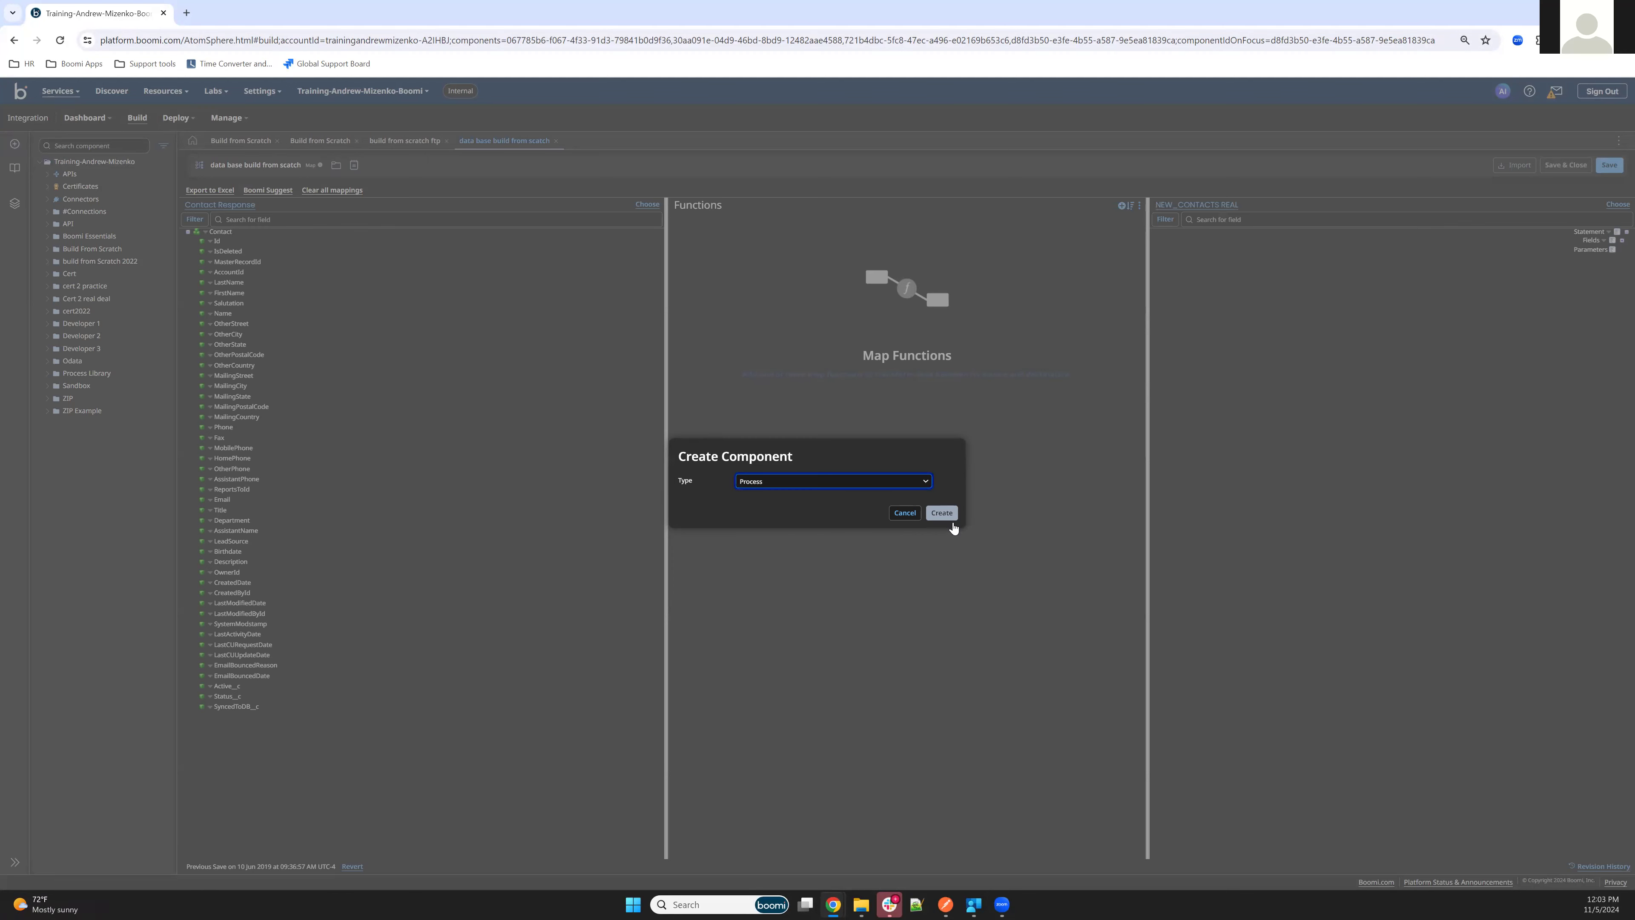
click(941, 512)
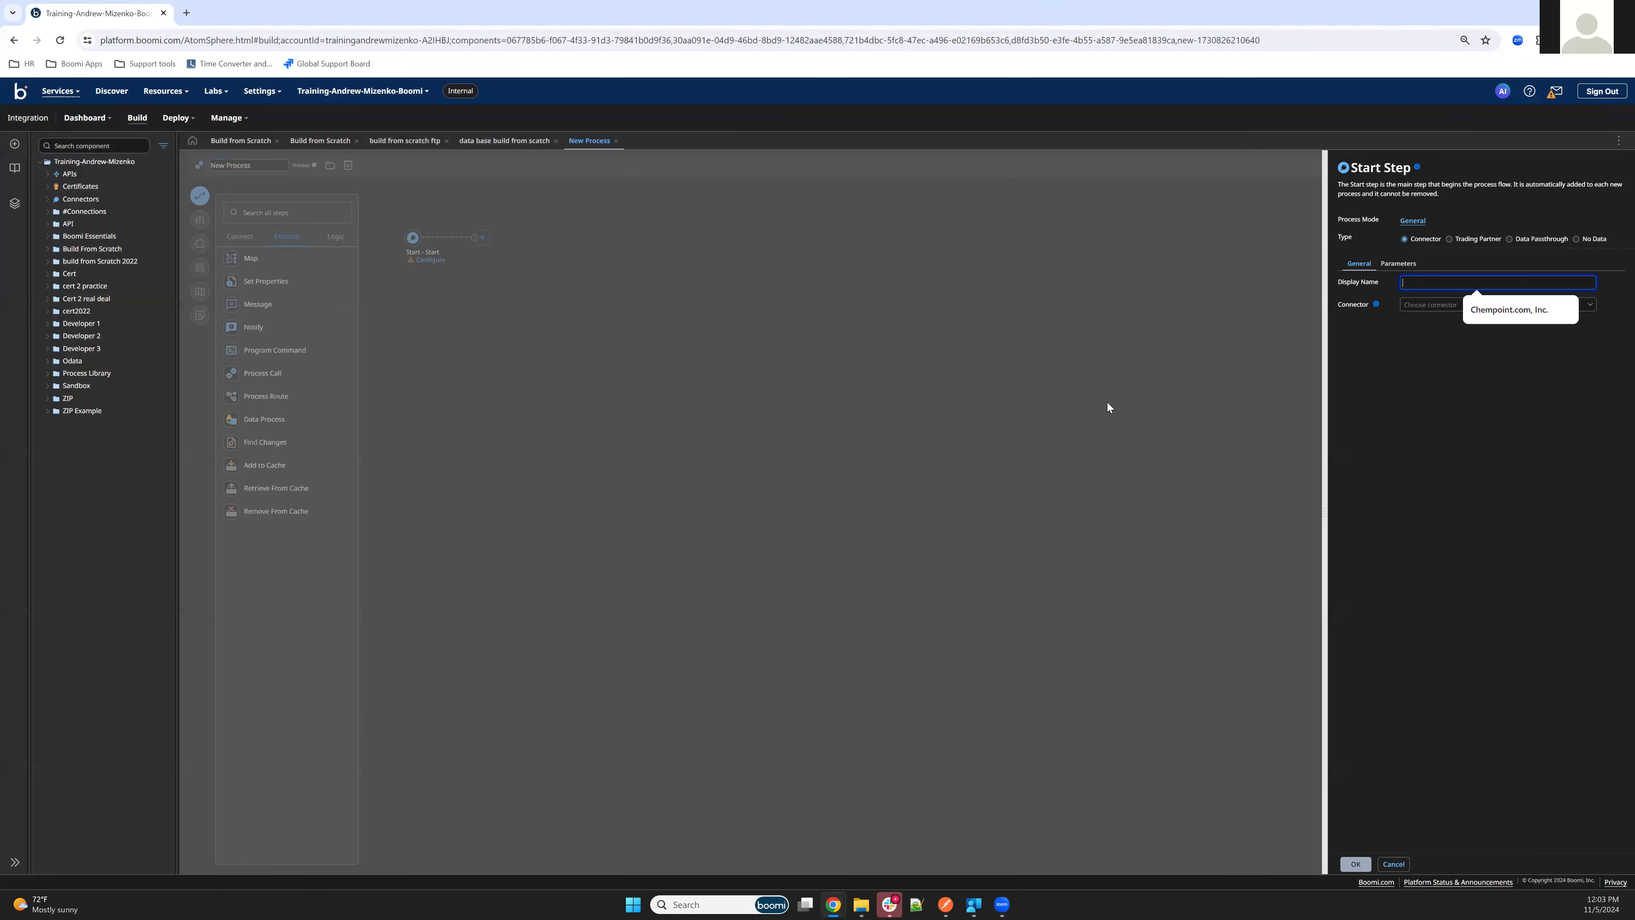
Choose Web Services Server as the Start step's connector
click(1426, 303)
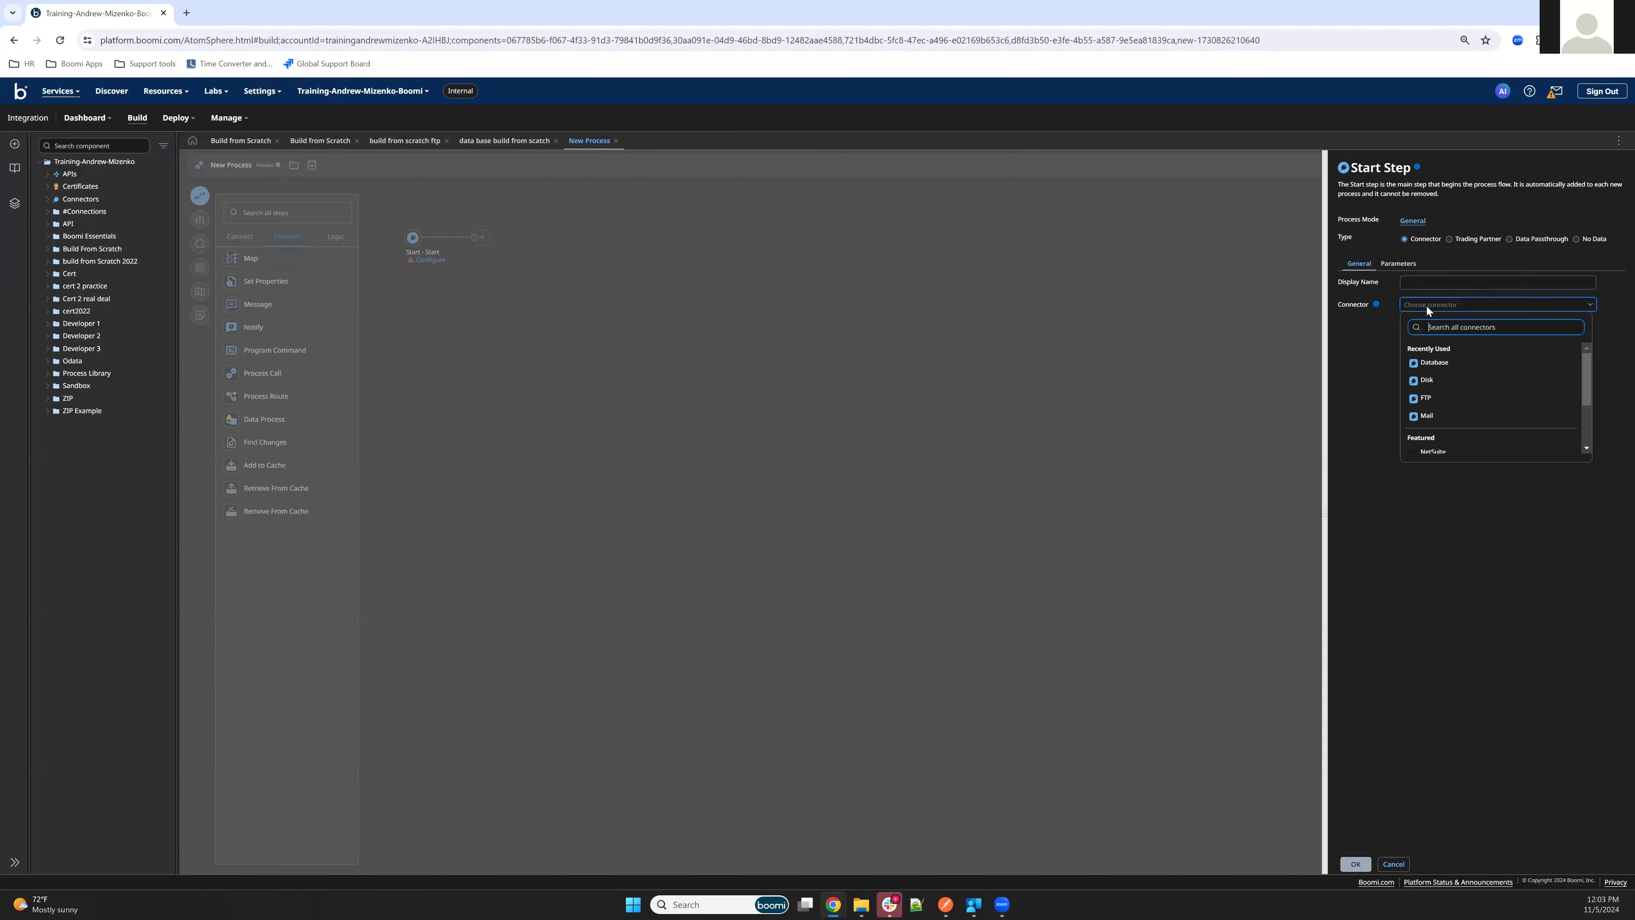
text(web)
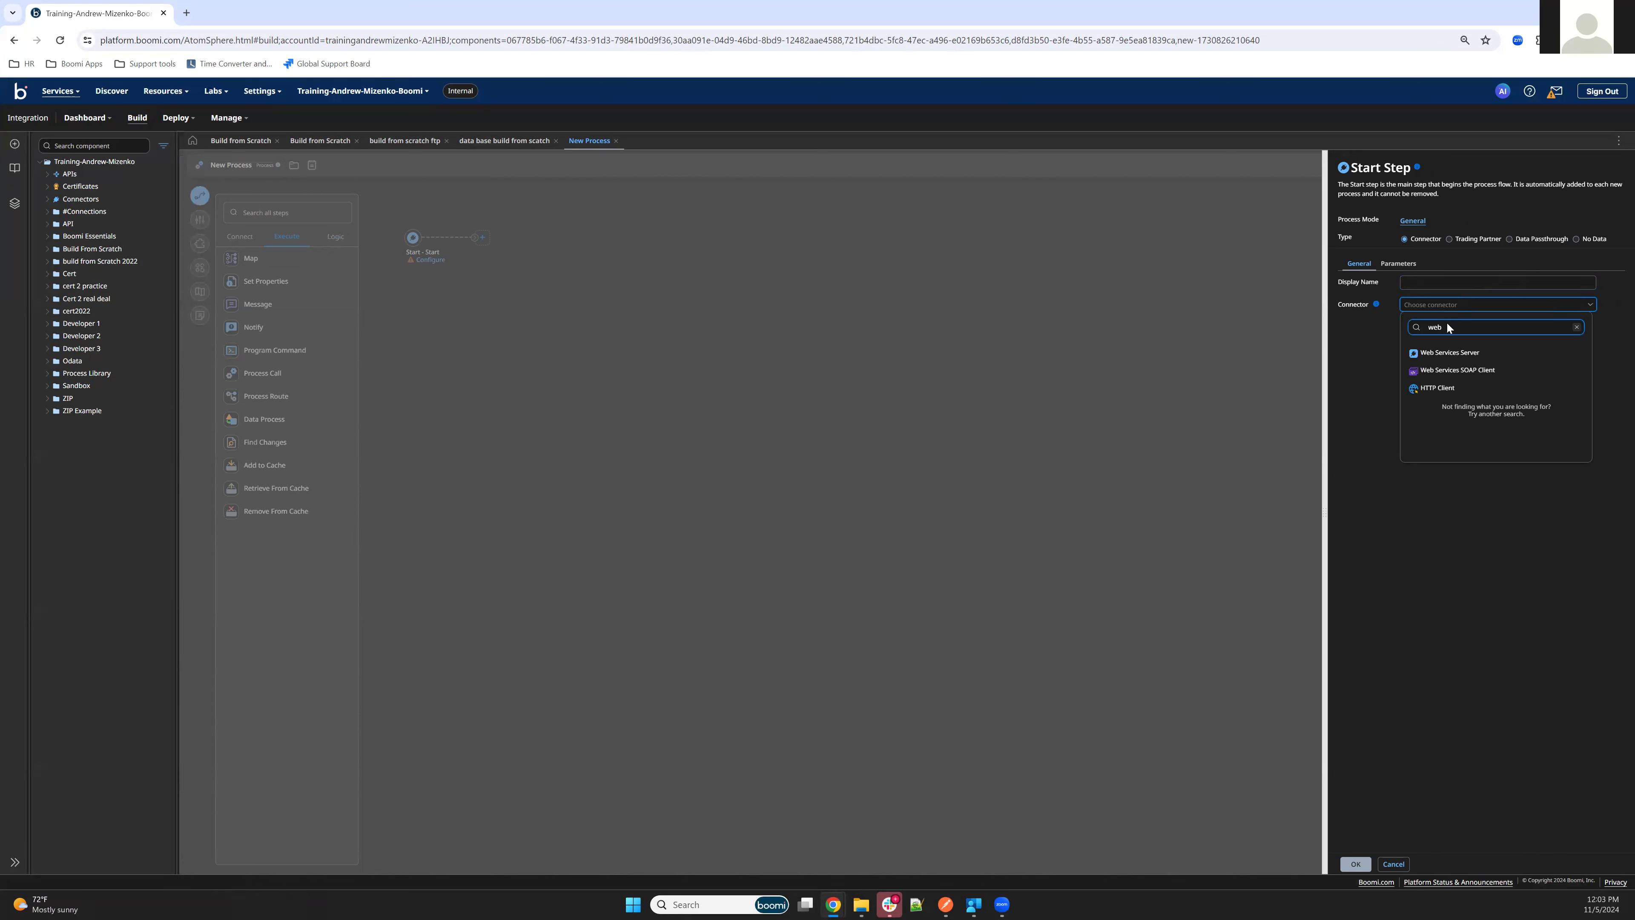
click(1451, 354)
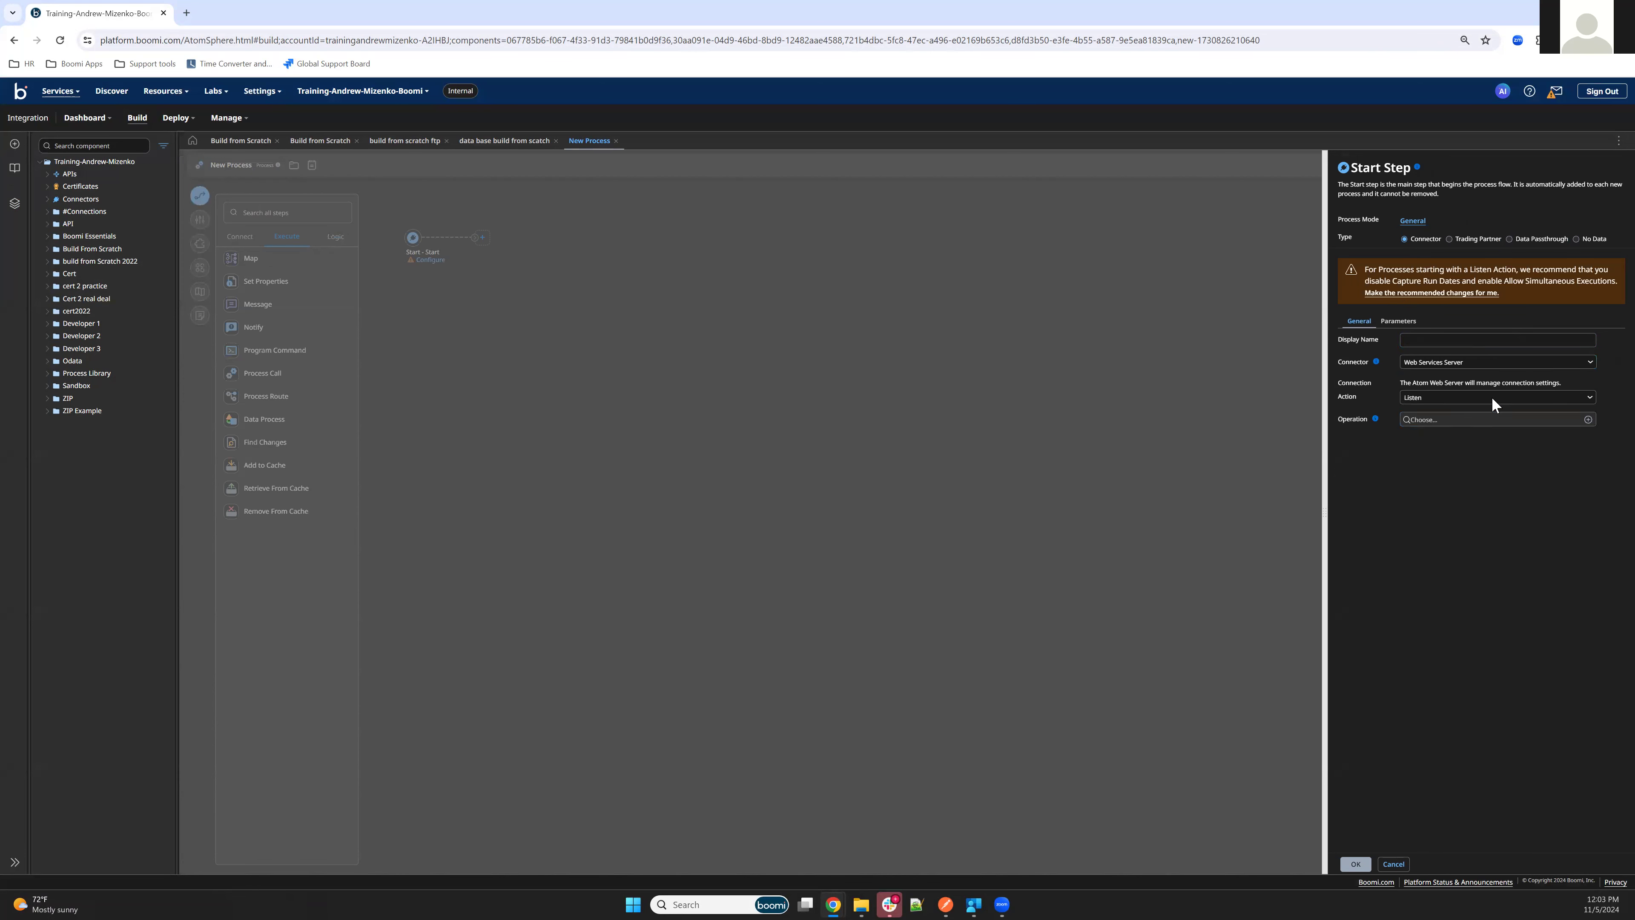
Create a new Web Services Server operation named Hello world operation with helloworld as its object
click(1588, 419)
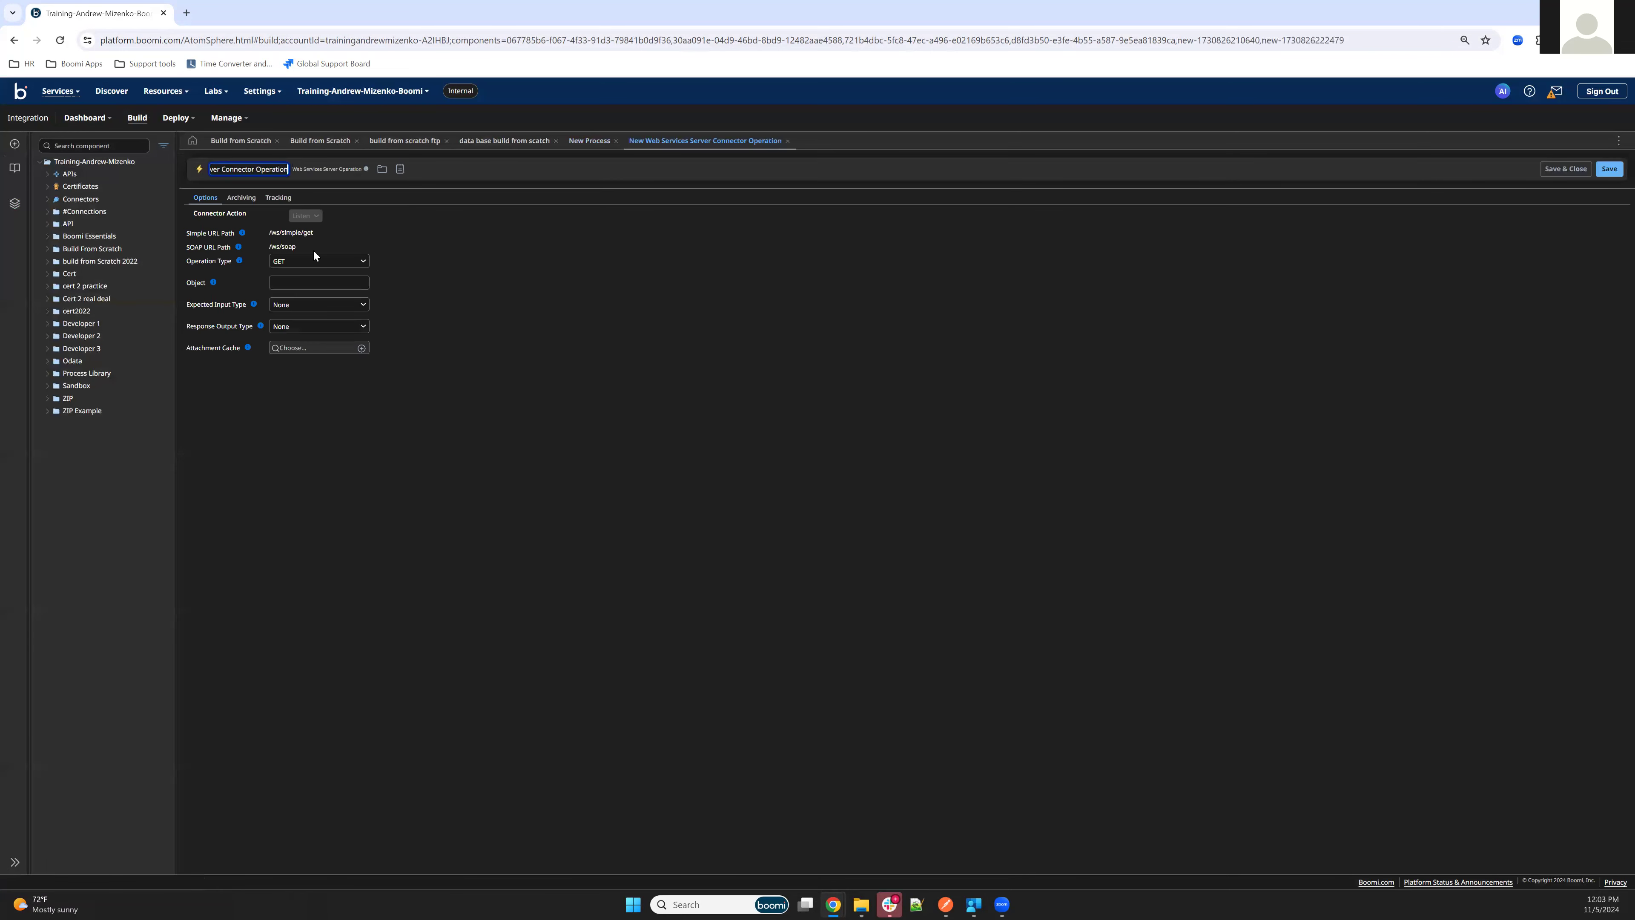
click(291, 286)
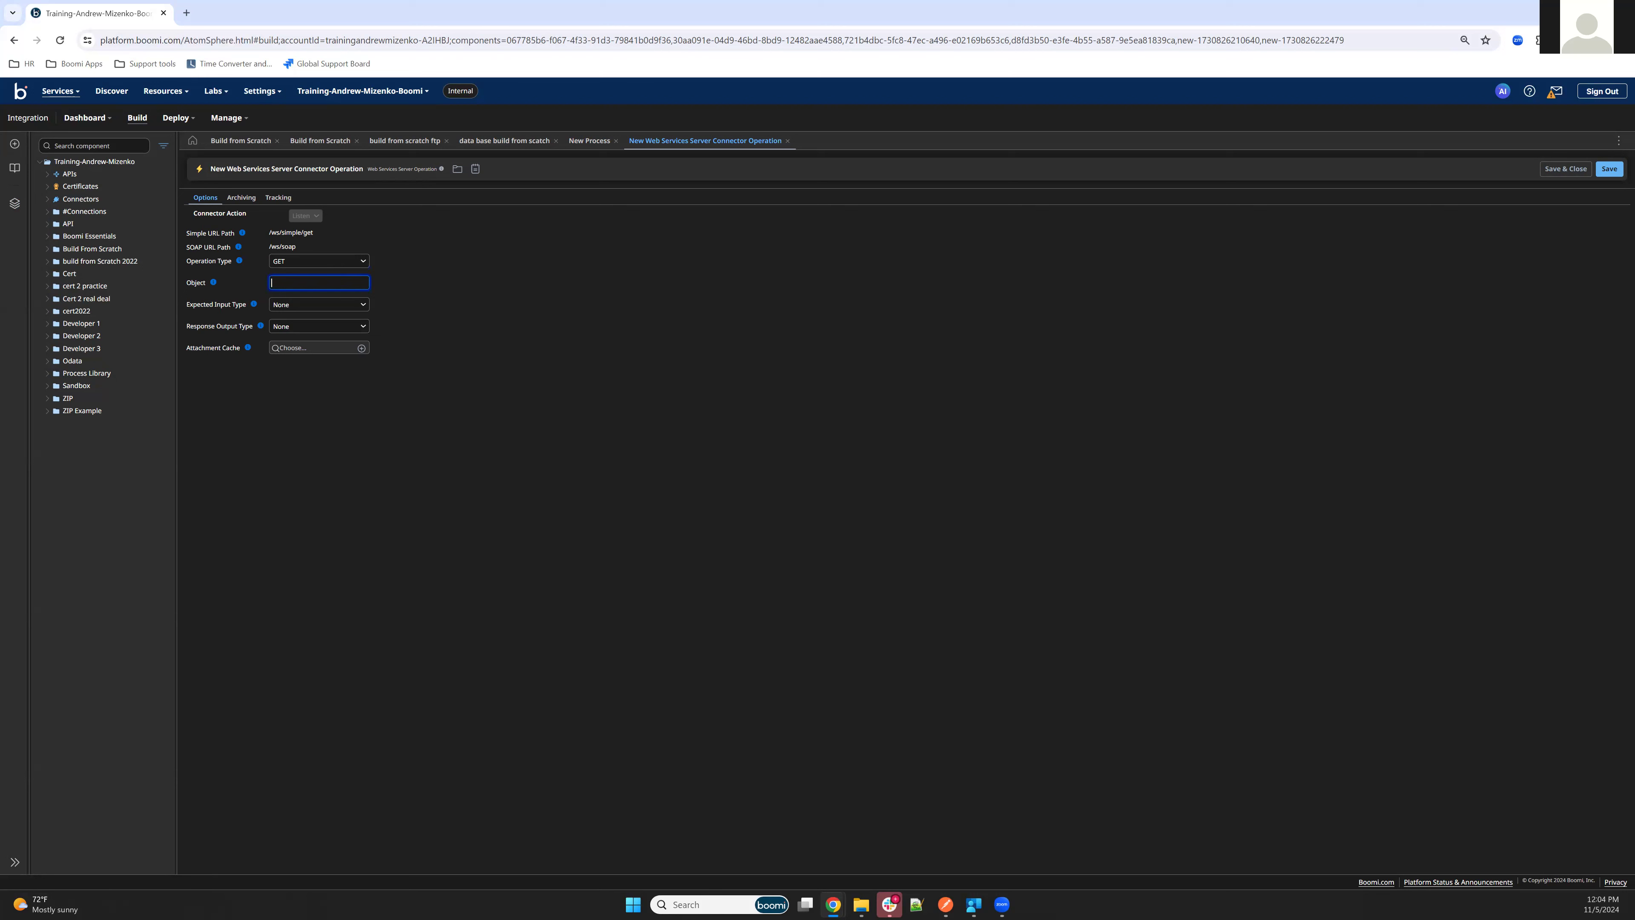
click(304, 170)
text(H)
text(ello work)
text(f)
click(325, 282)
text(helloworld)
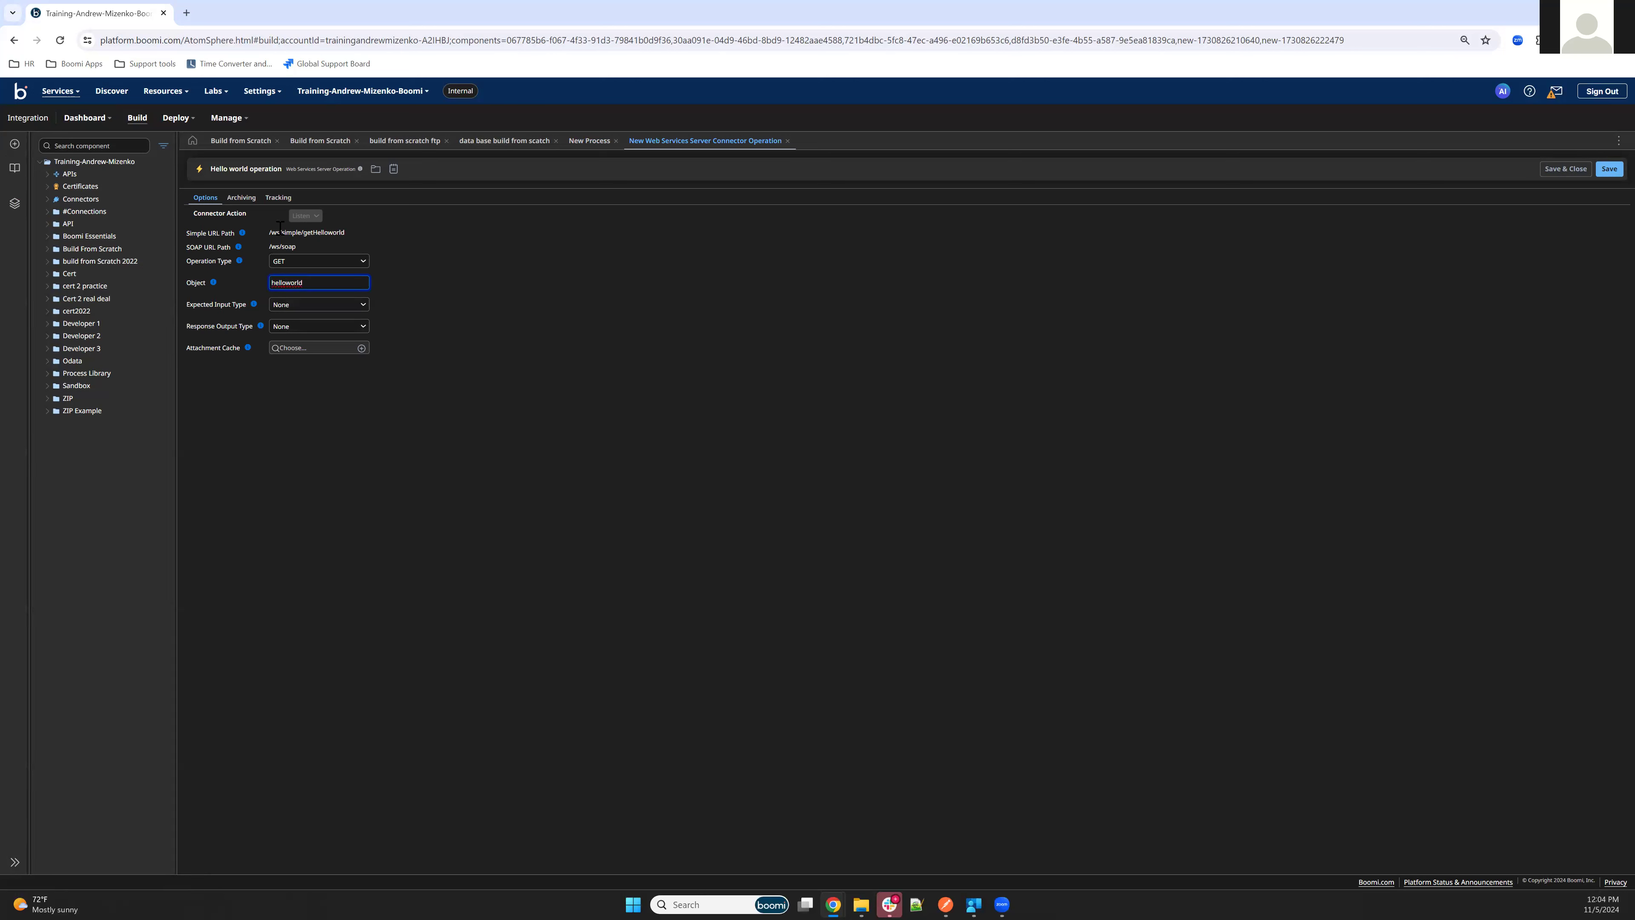
Check the operation's simple URL path, keep the expected input at None, set the response output type to Single Data, and save and close
double_click(321, 233)
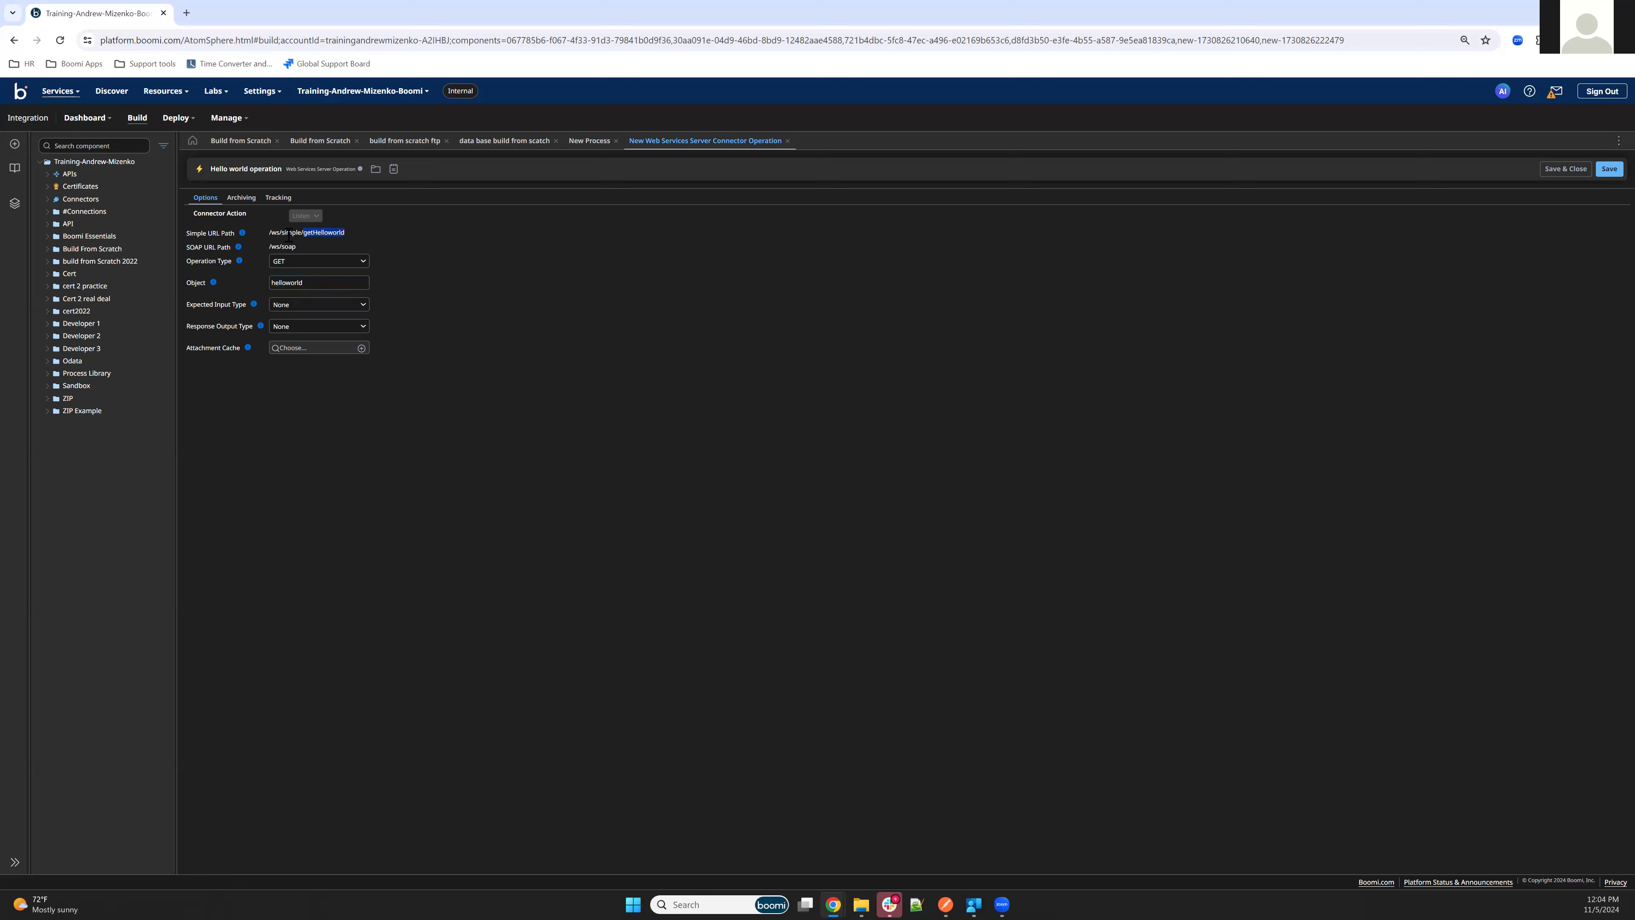
click(270, 234)
drag(269, 234, 346, 236)
click(289, 305)
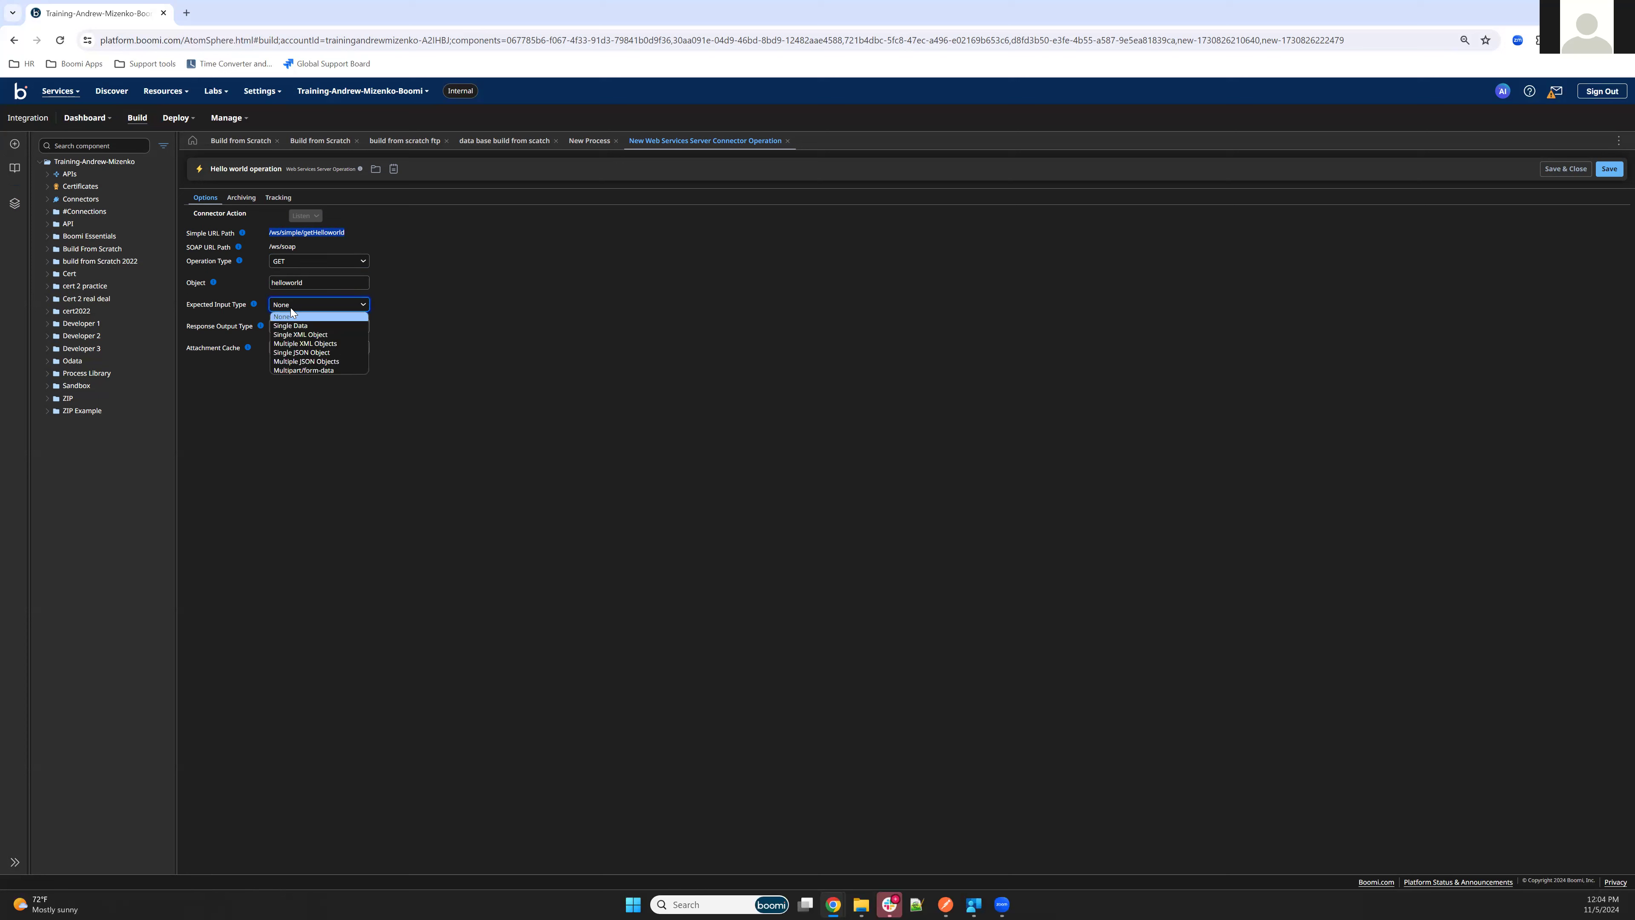
click(478, 306)
click(317, 322)
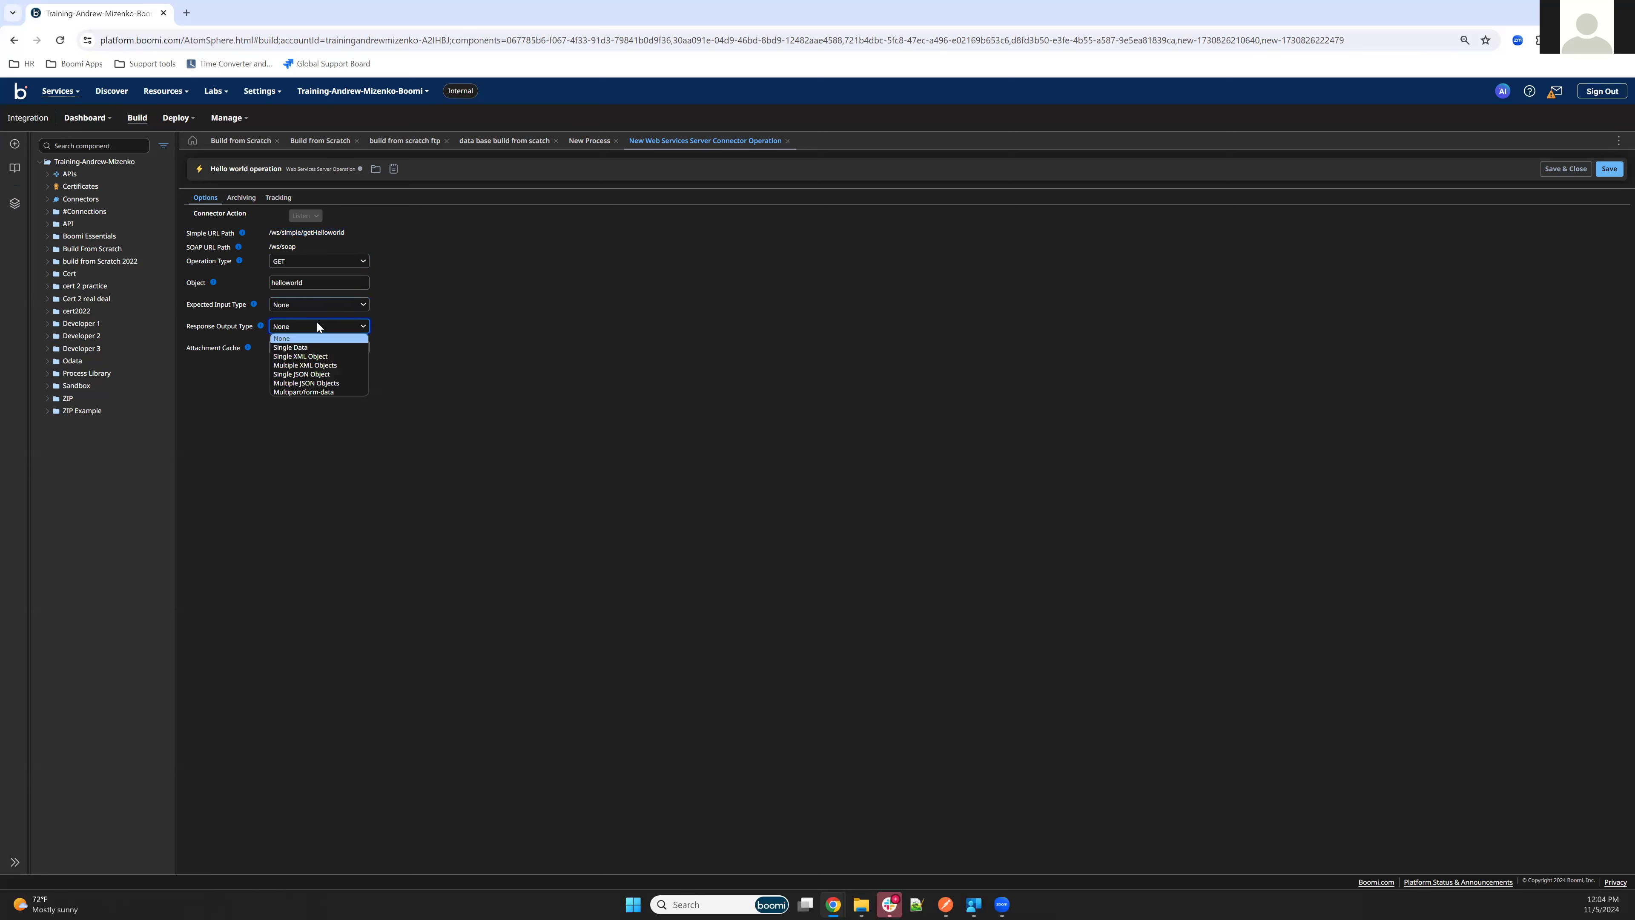
click(310, 348)
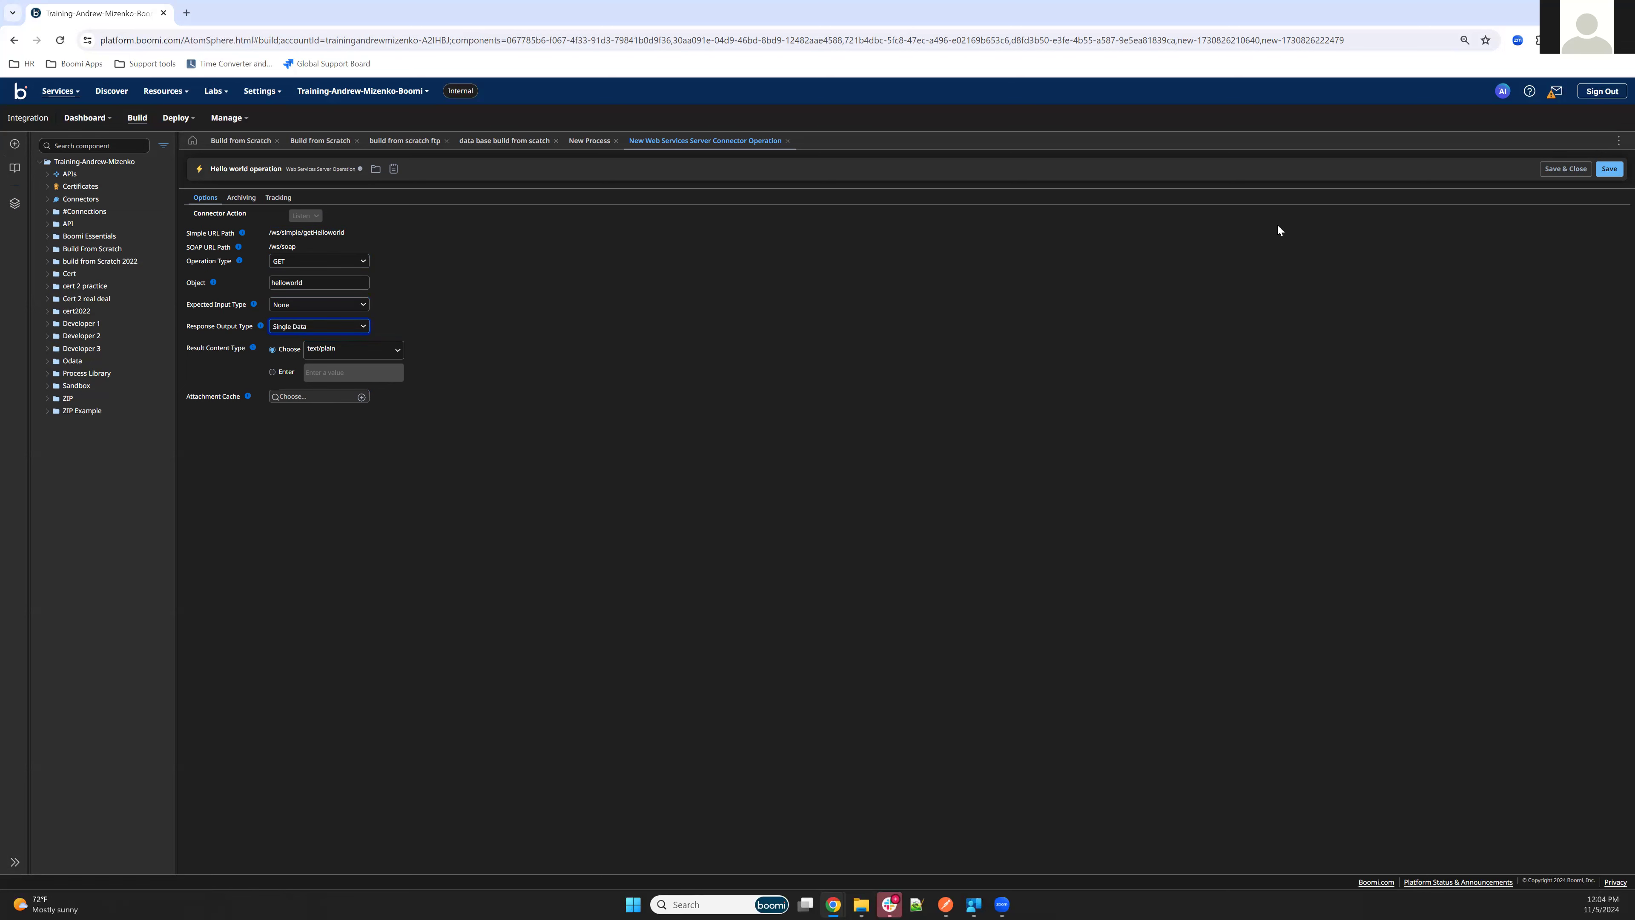
click(1565, 169)
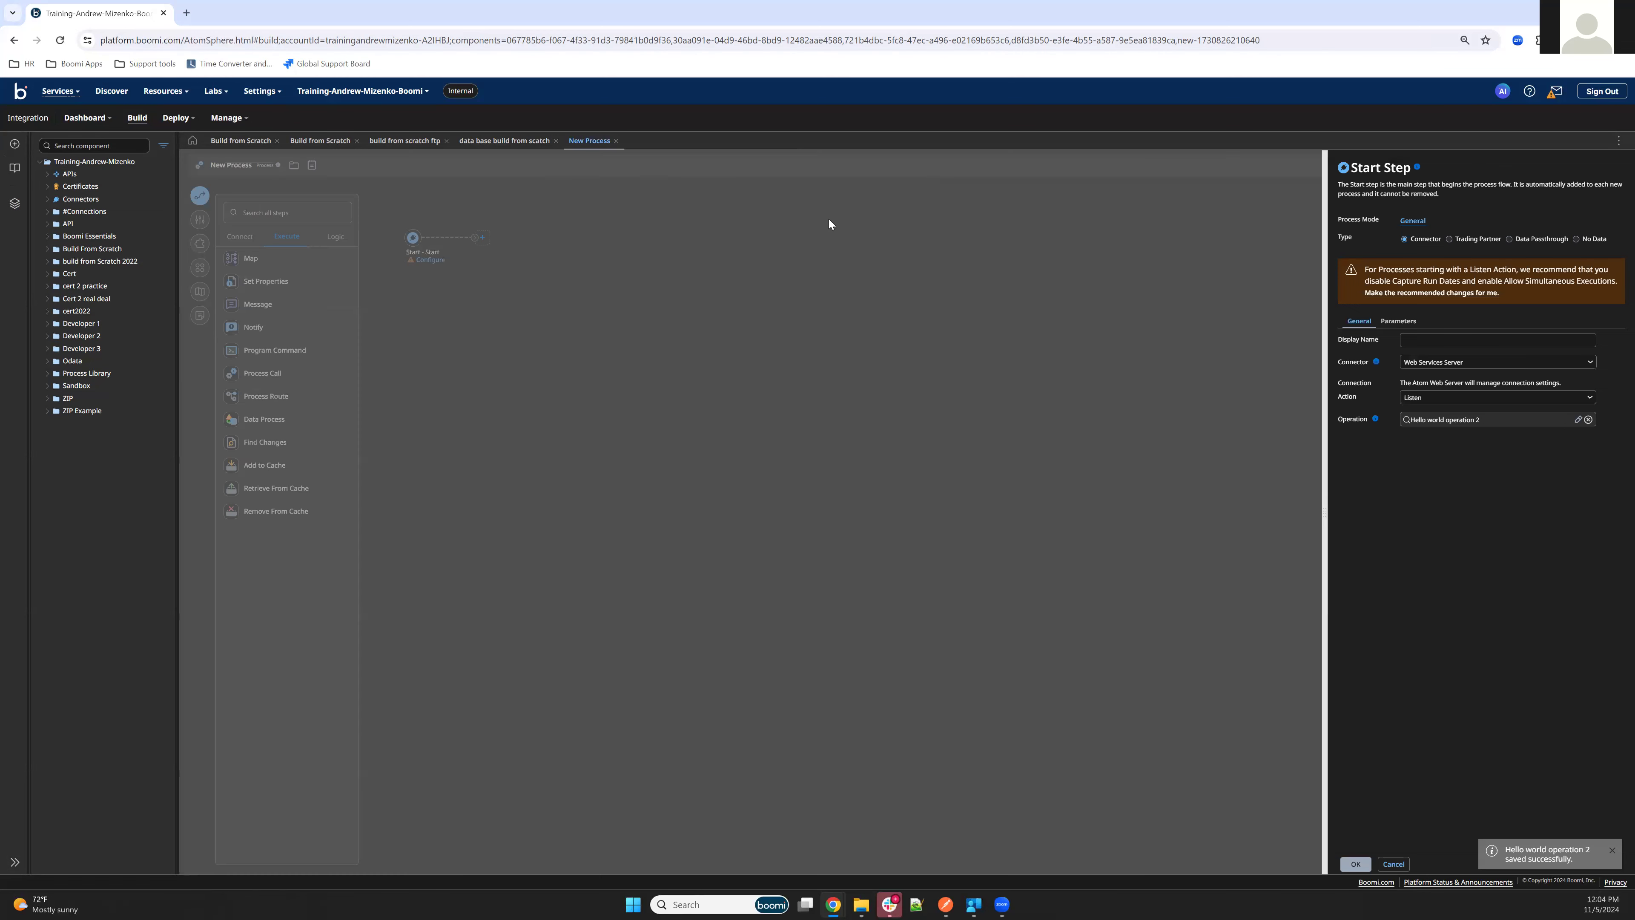
Confirm the Start step and add a Message step after it with its message text filled in
click(1354, 864)
drag(266, 310, 544, 247)
click(1448, 298)
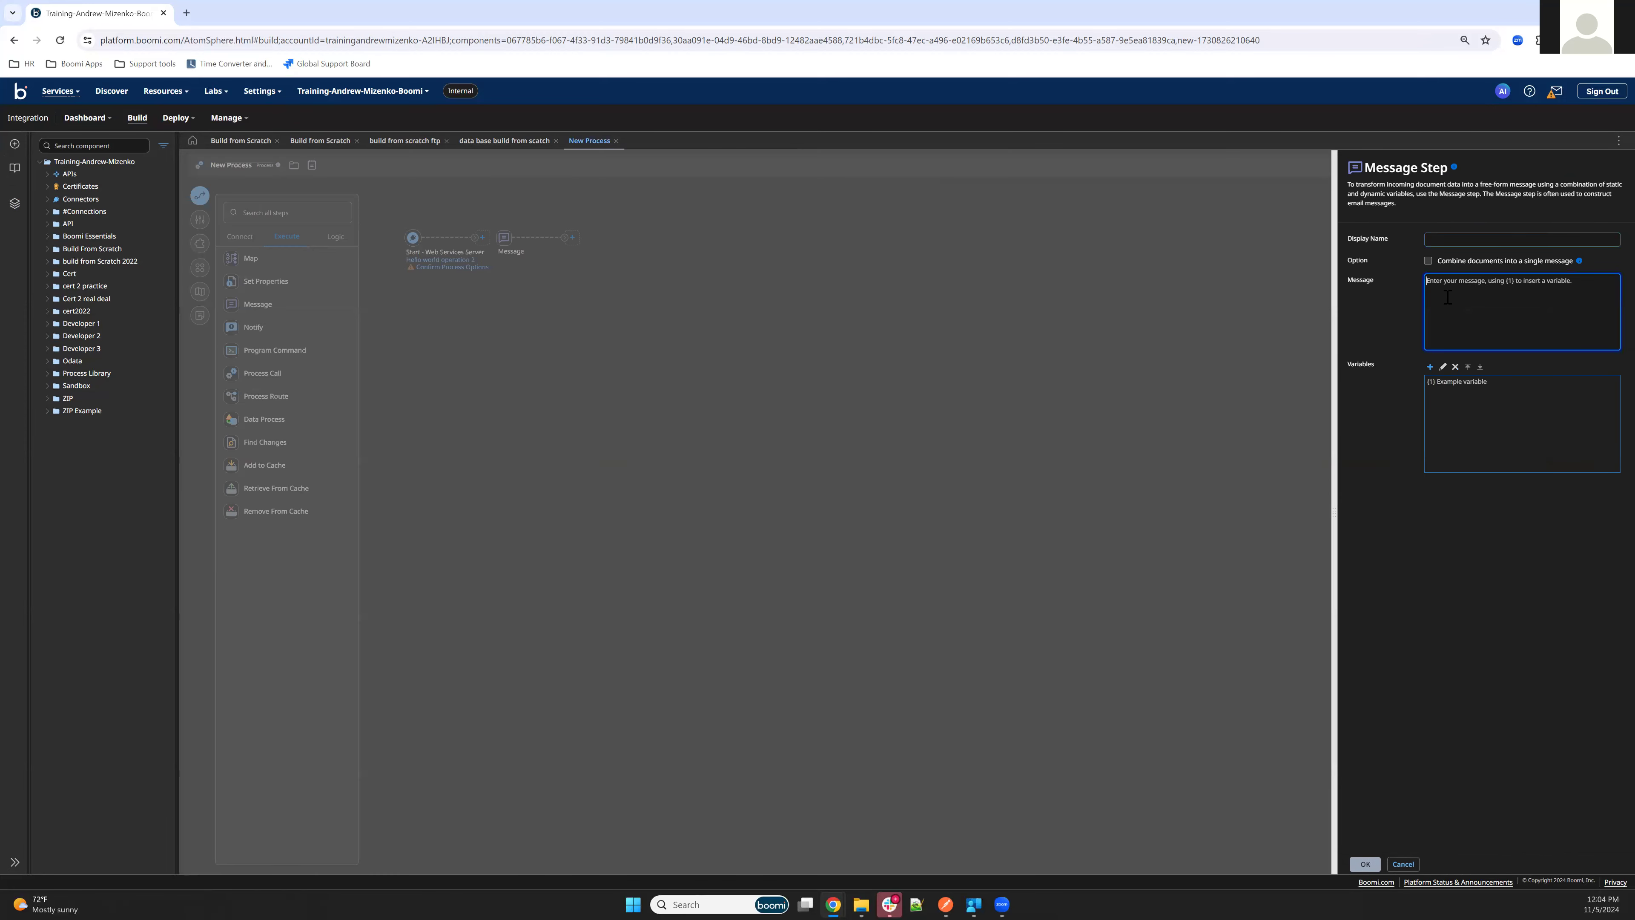
text(Hello world)
click(1365, 864)
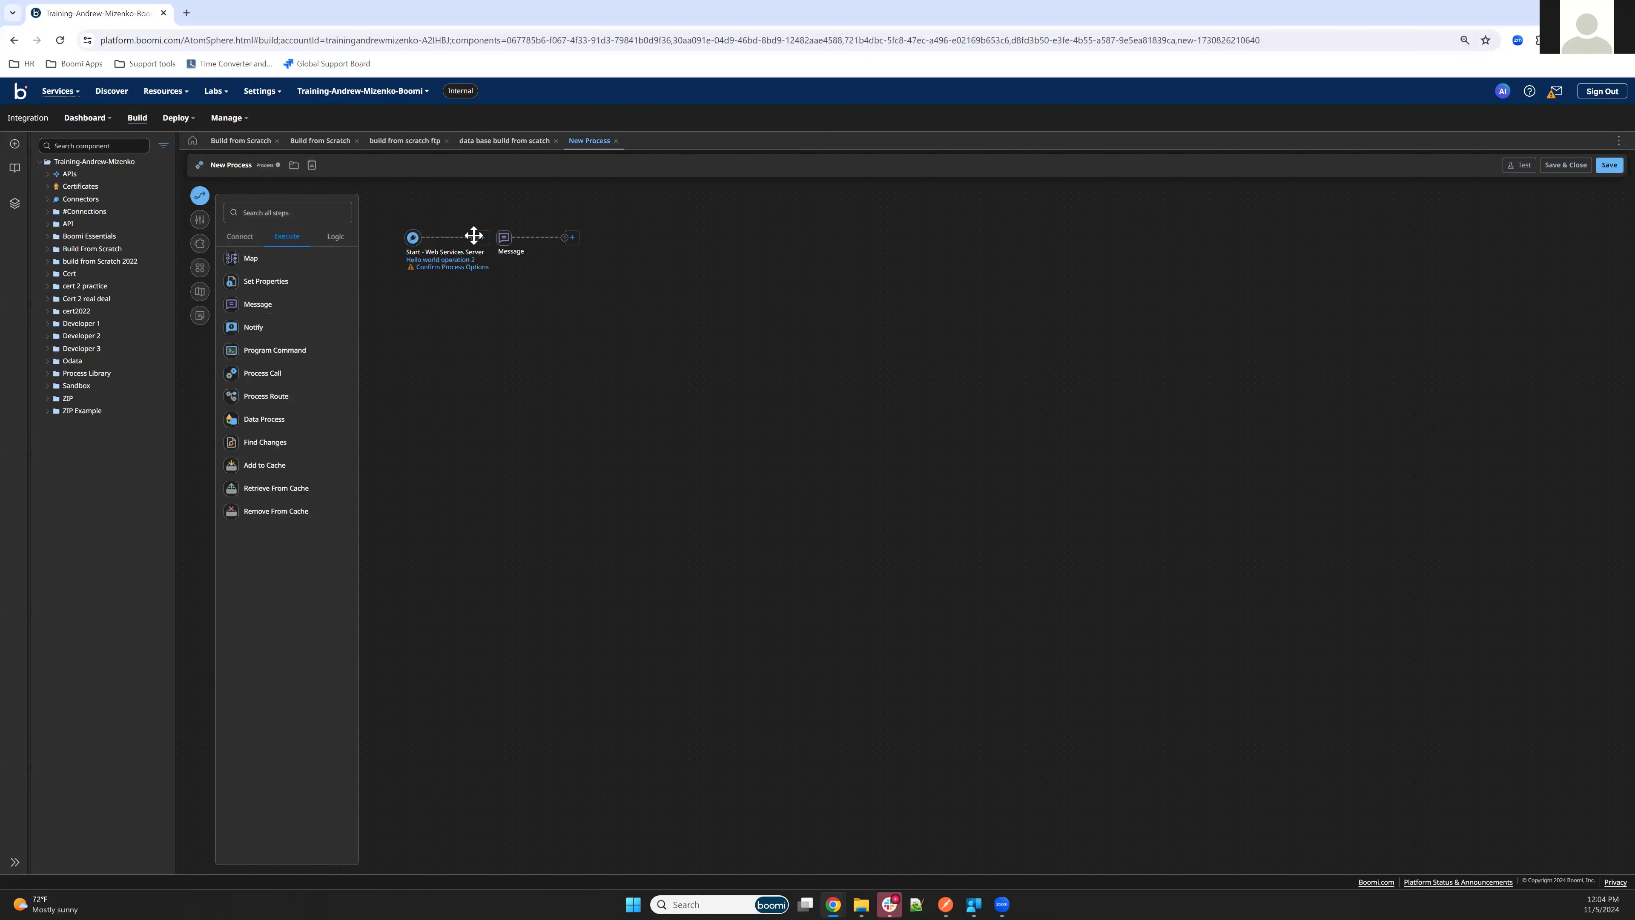
Connect Start to the Message step, then add a Return Documents step and connect Message to it
drag(500, 238, 504, 238)
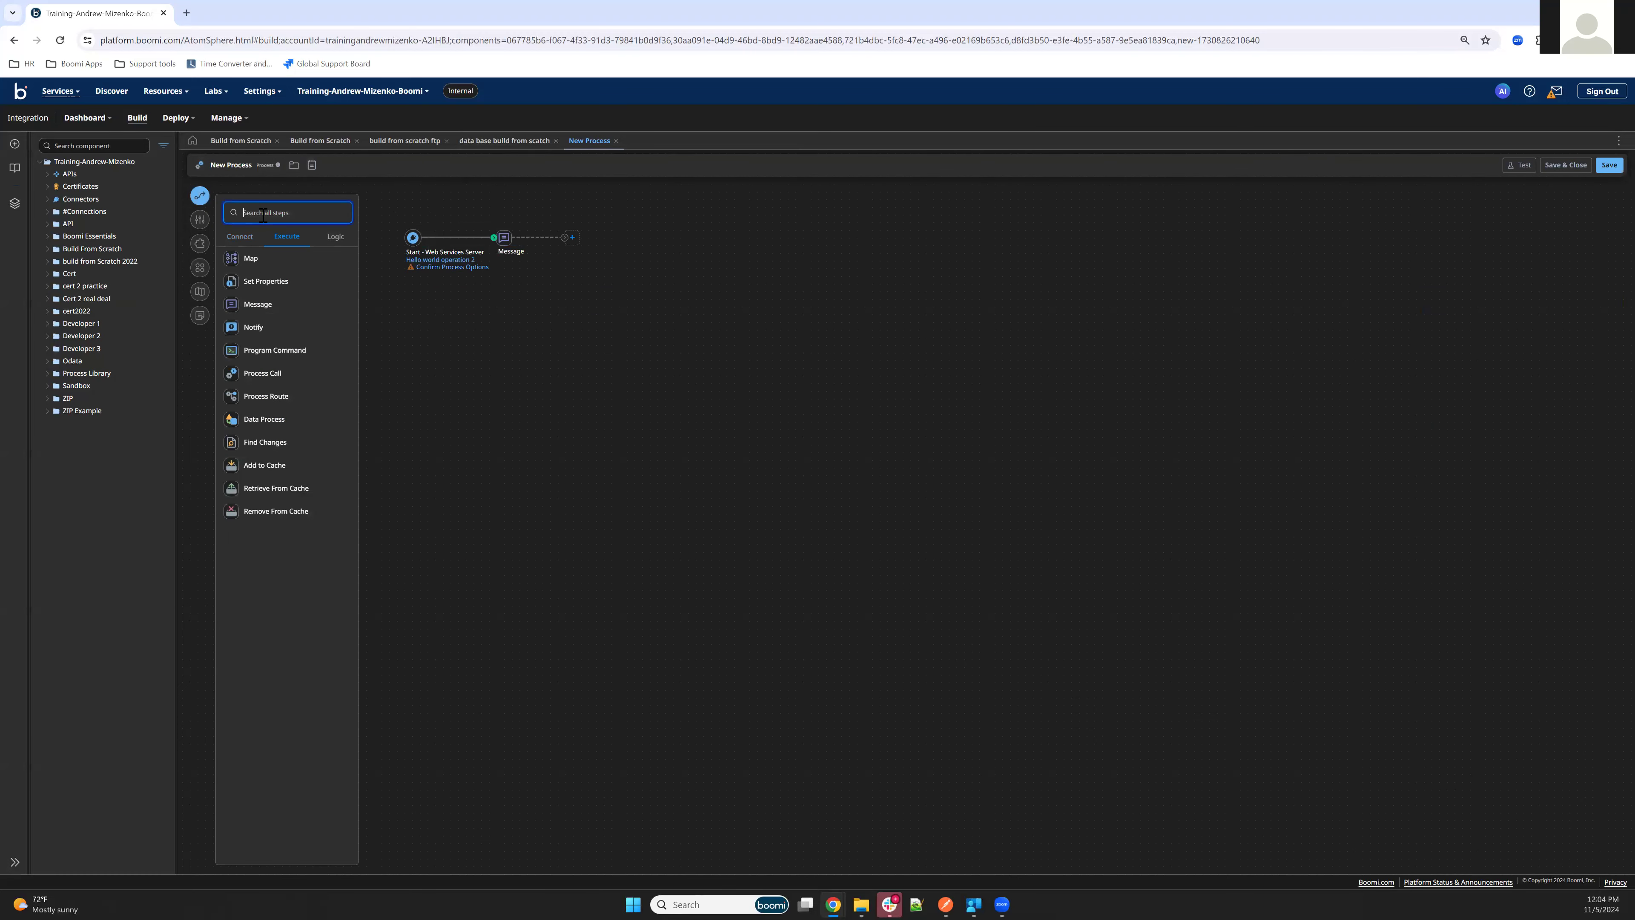
text(re)
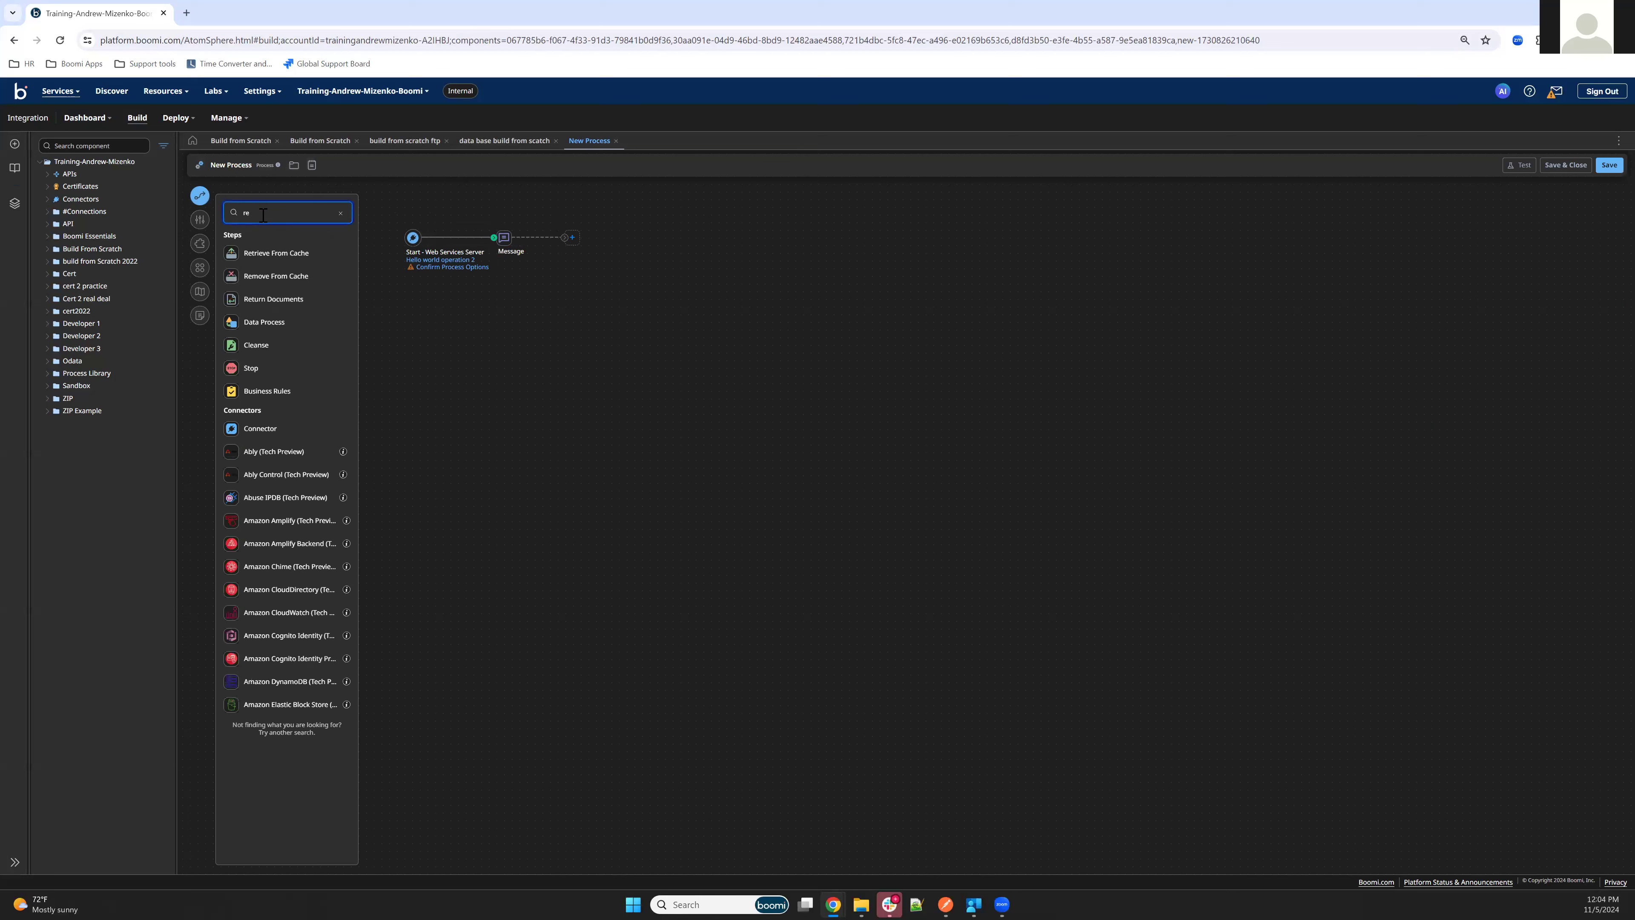
text(turn)
drag(274, 274, 638, 251)
click(1402, 865)
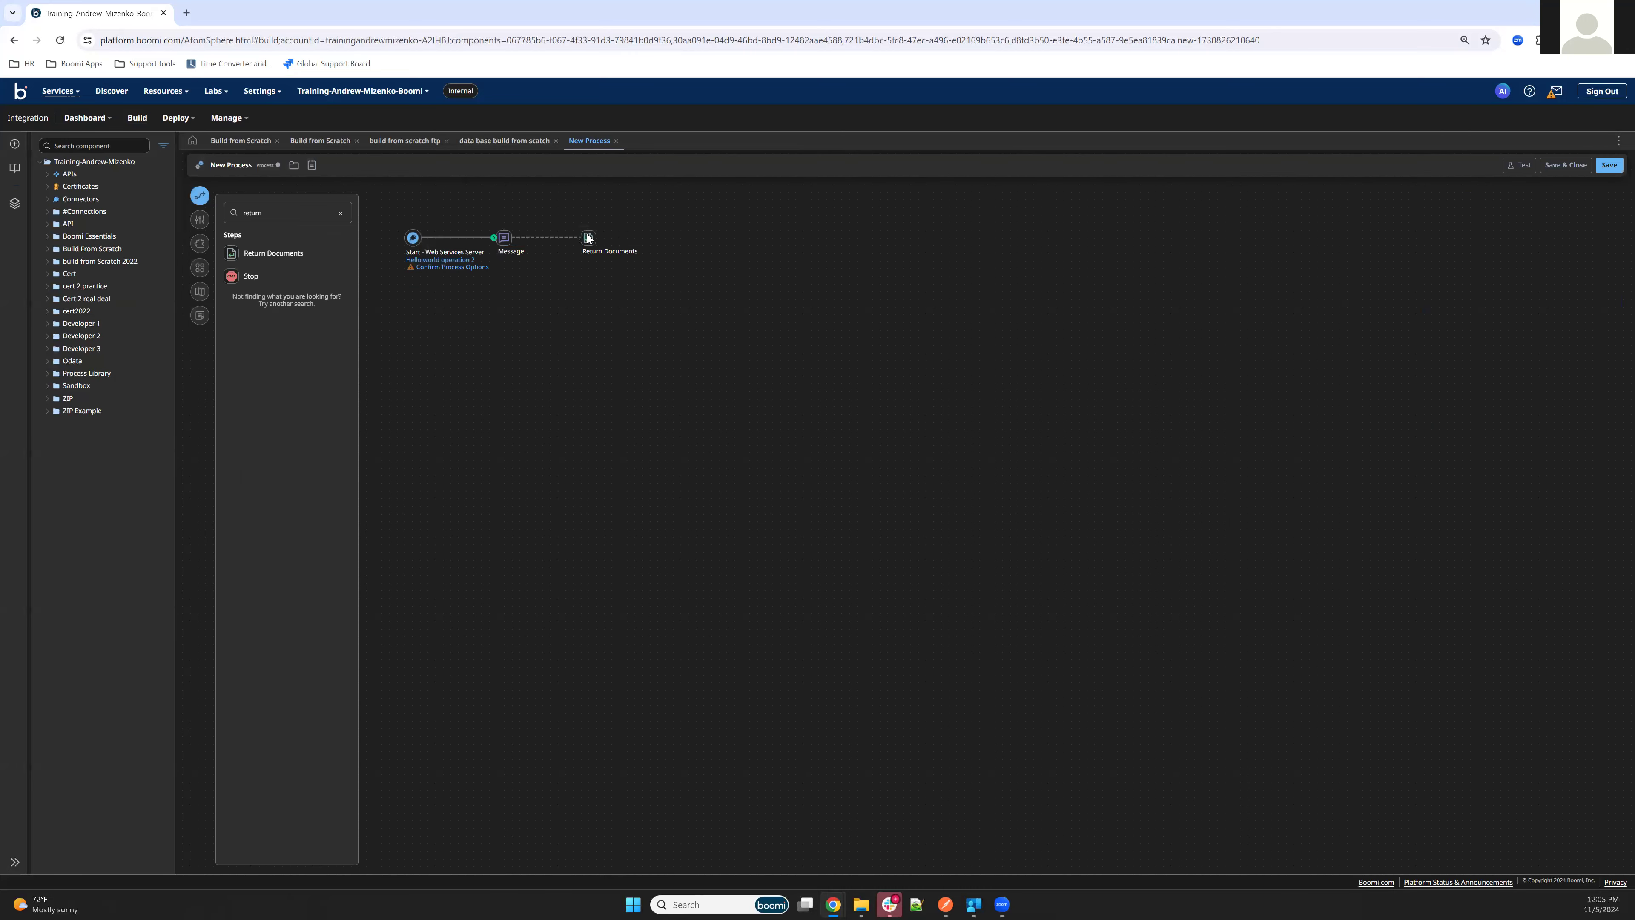
mouse_move(588, 240)
mouse_down()
mouse_move(603, 240)
mouse_move(539, 240)
mouse_up()
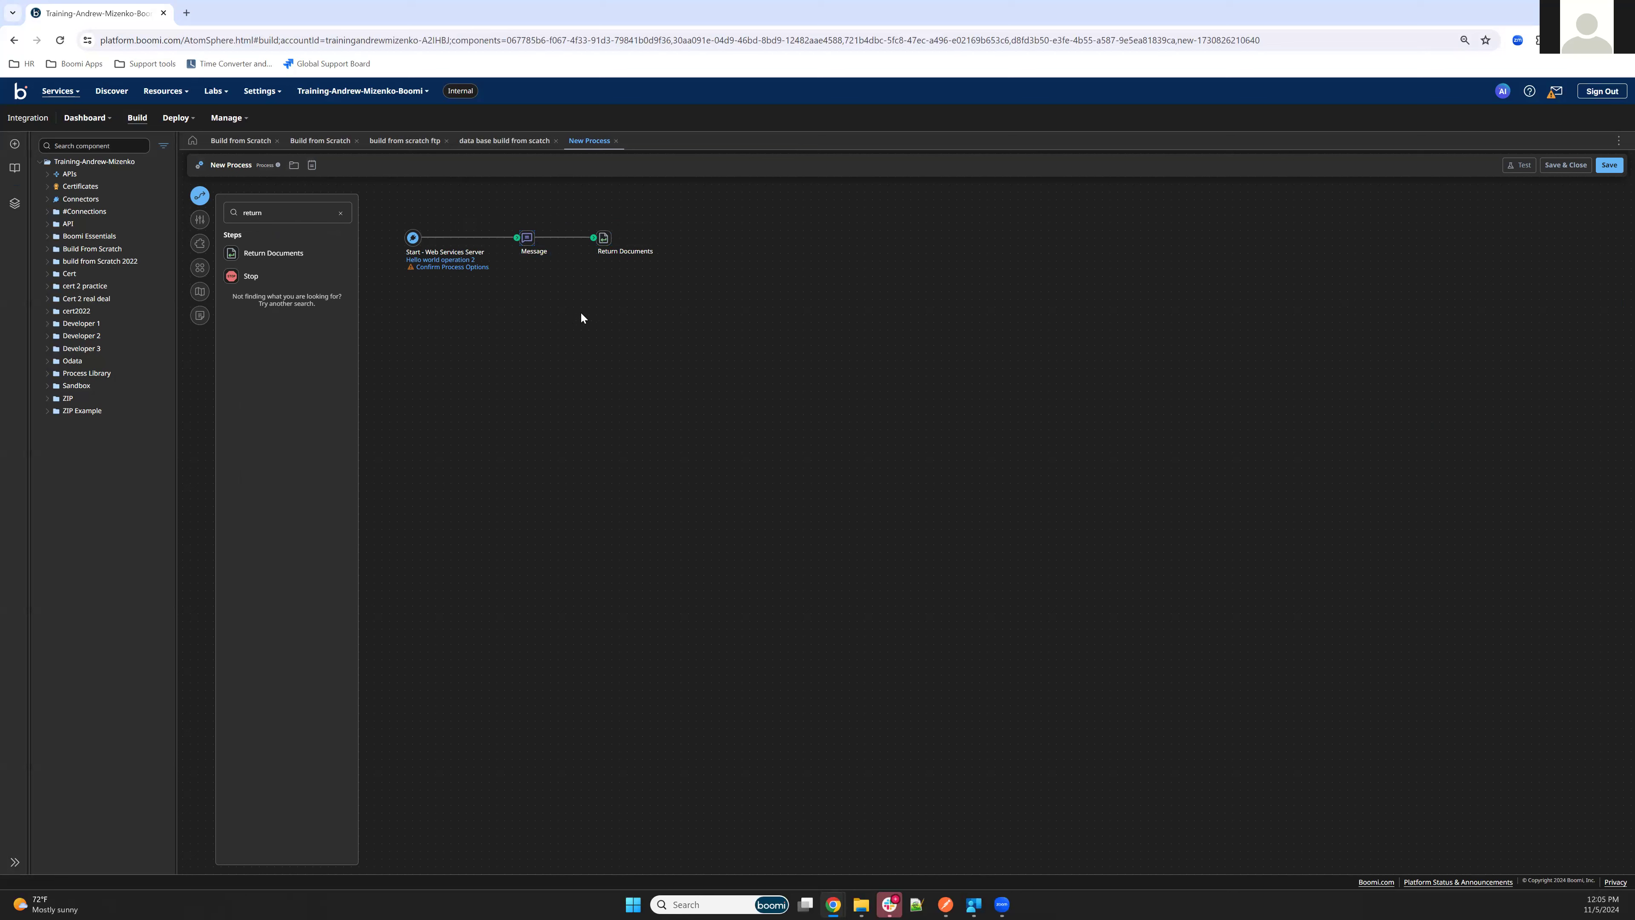
Apply the recommended listener changes to the Start step's process options, confirm them, and save the process
click(425, 268)
click(1412, 296)
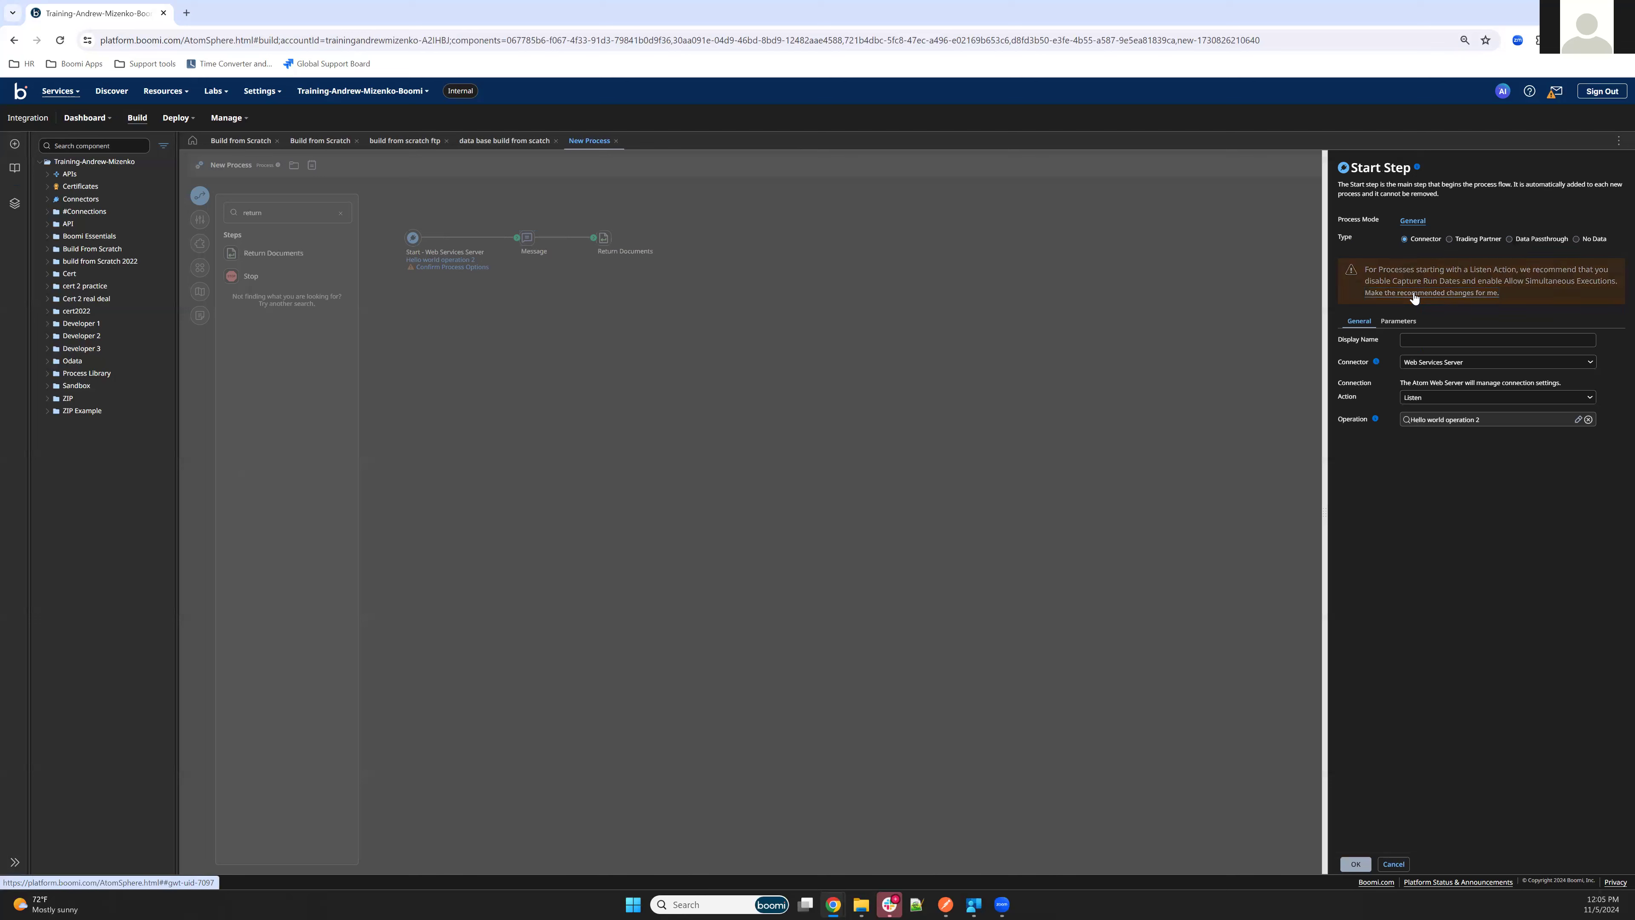
click(1355, 863)
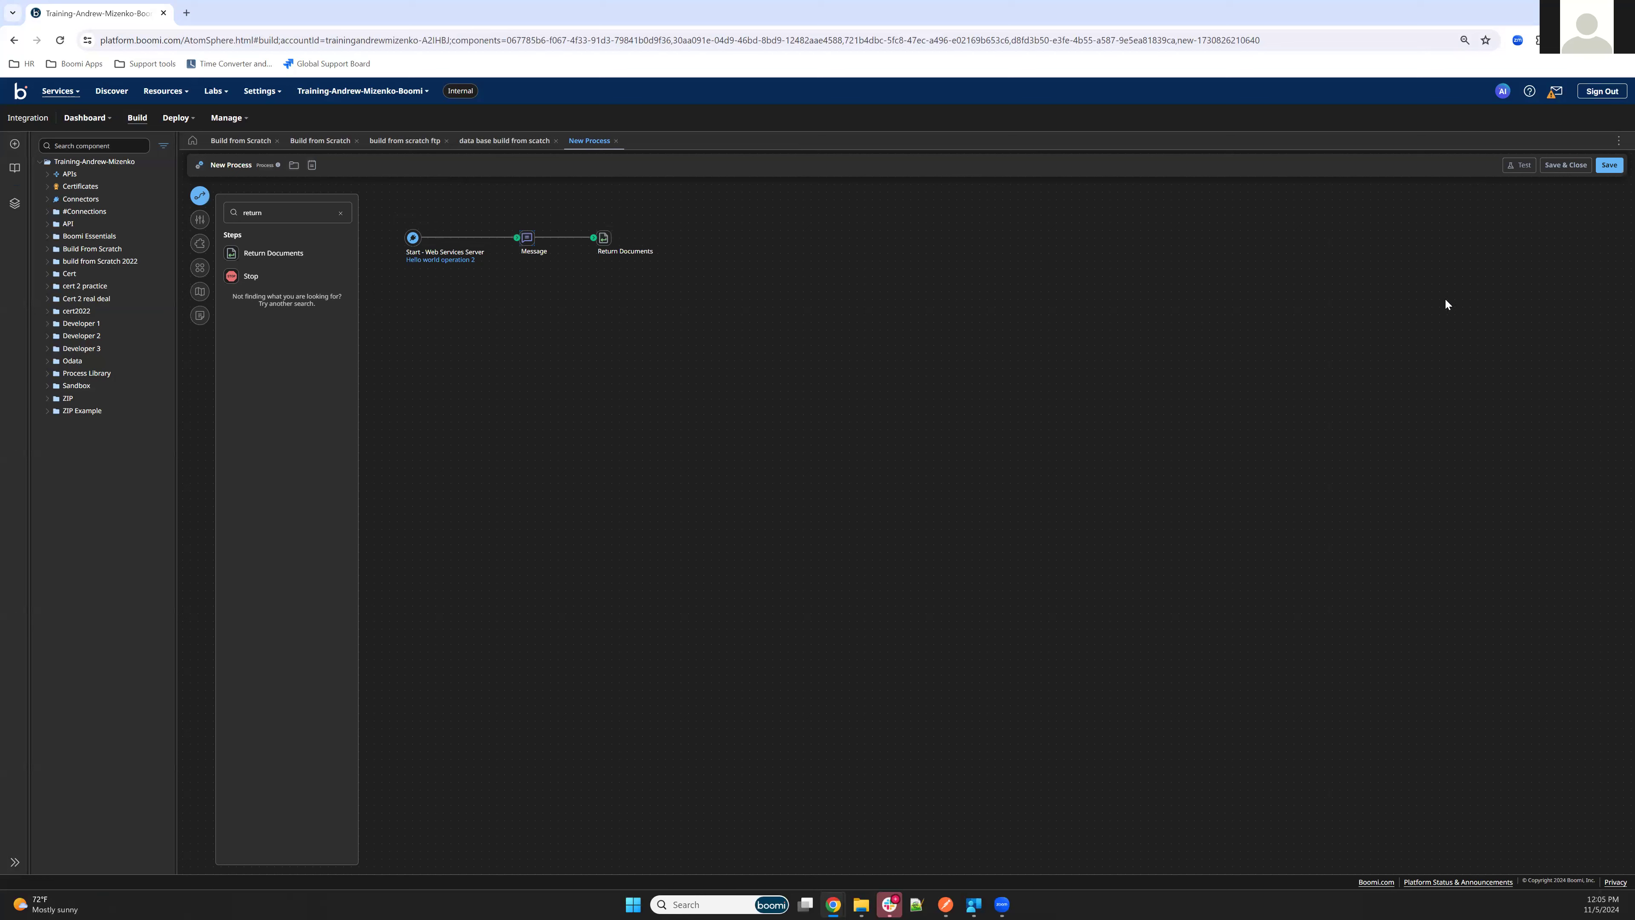
click(1610, 166)
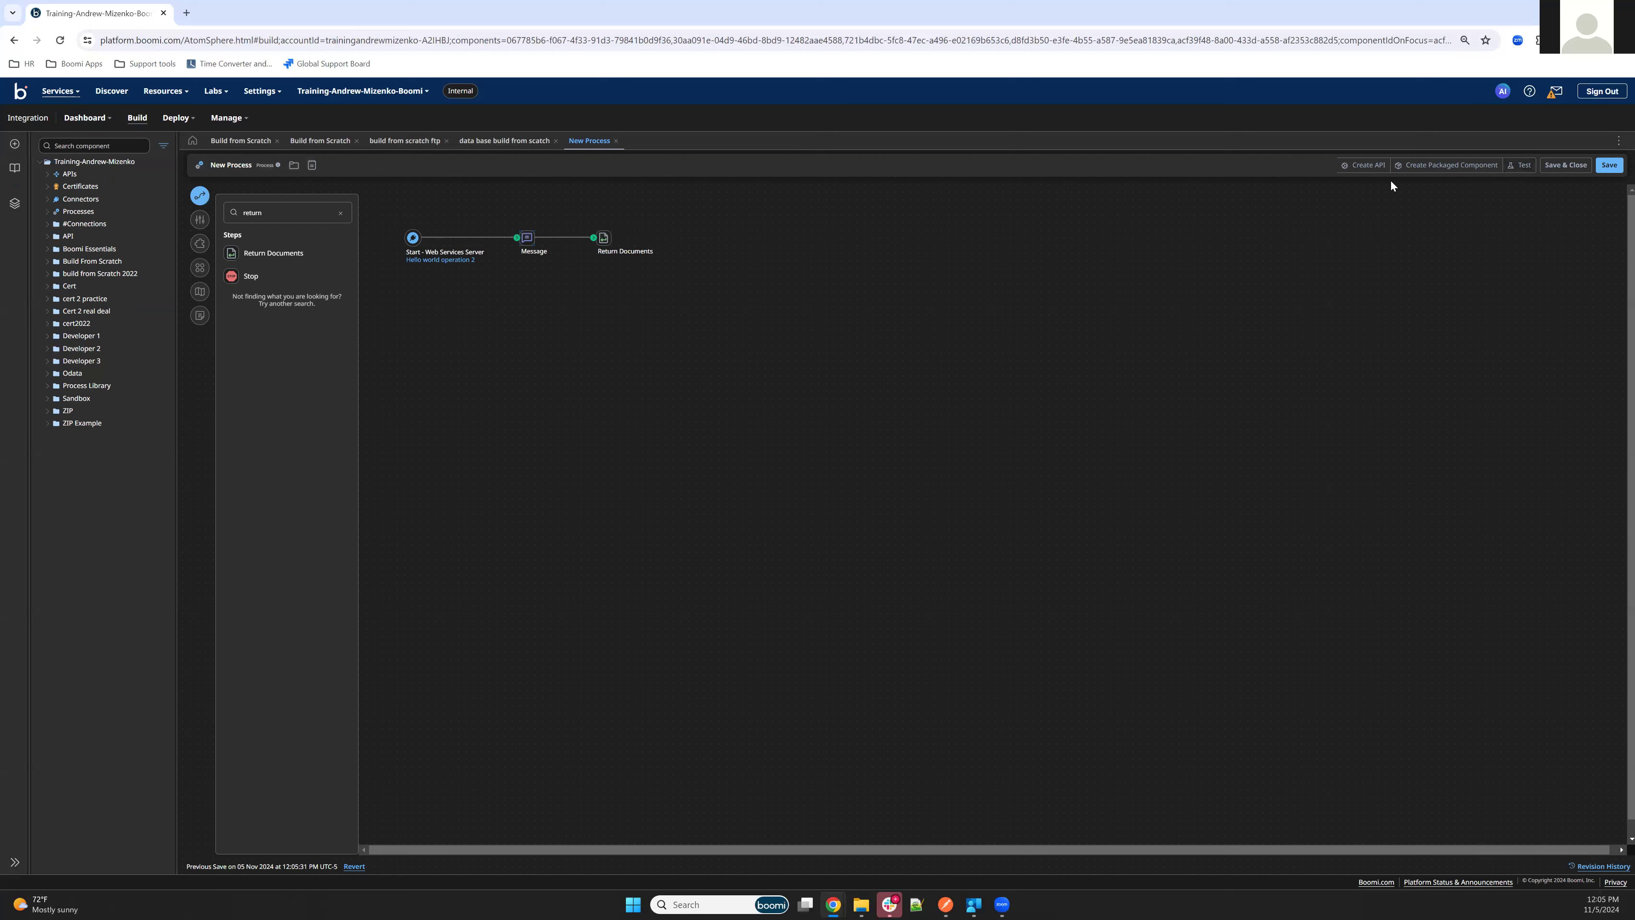
Rename the process as Hello World Process and save it
click(1446, 166)
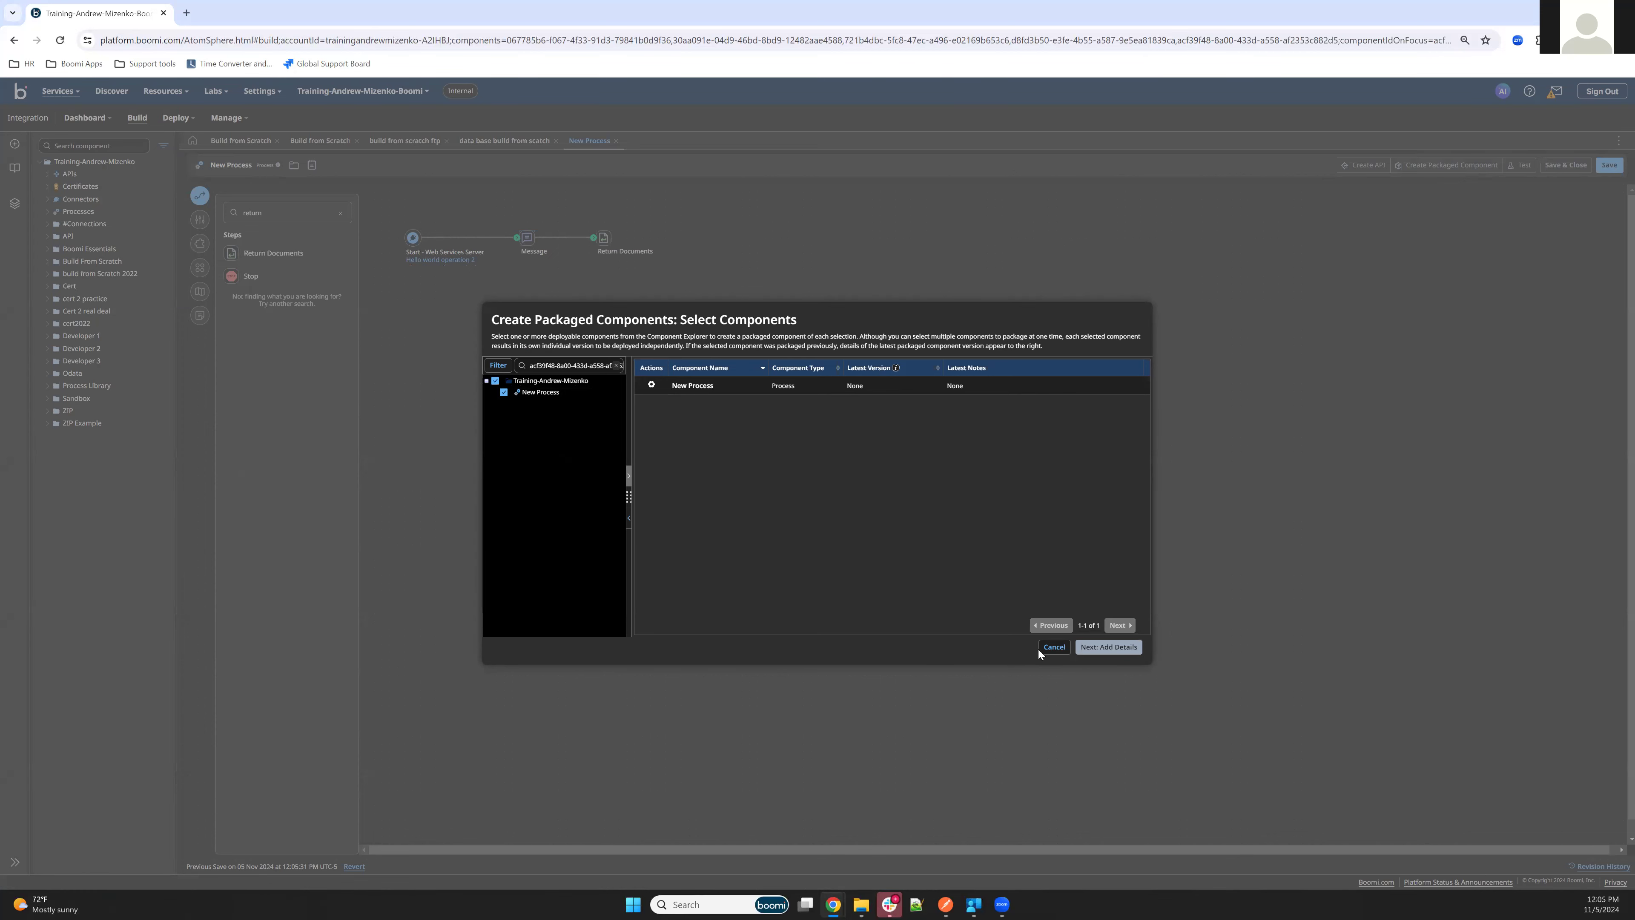
click(1050, 647)
click(218, 166)
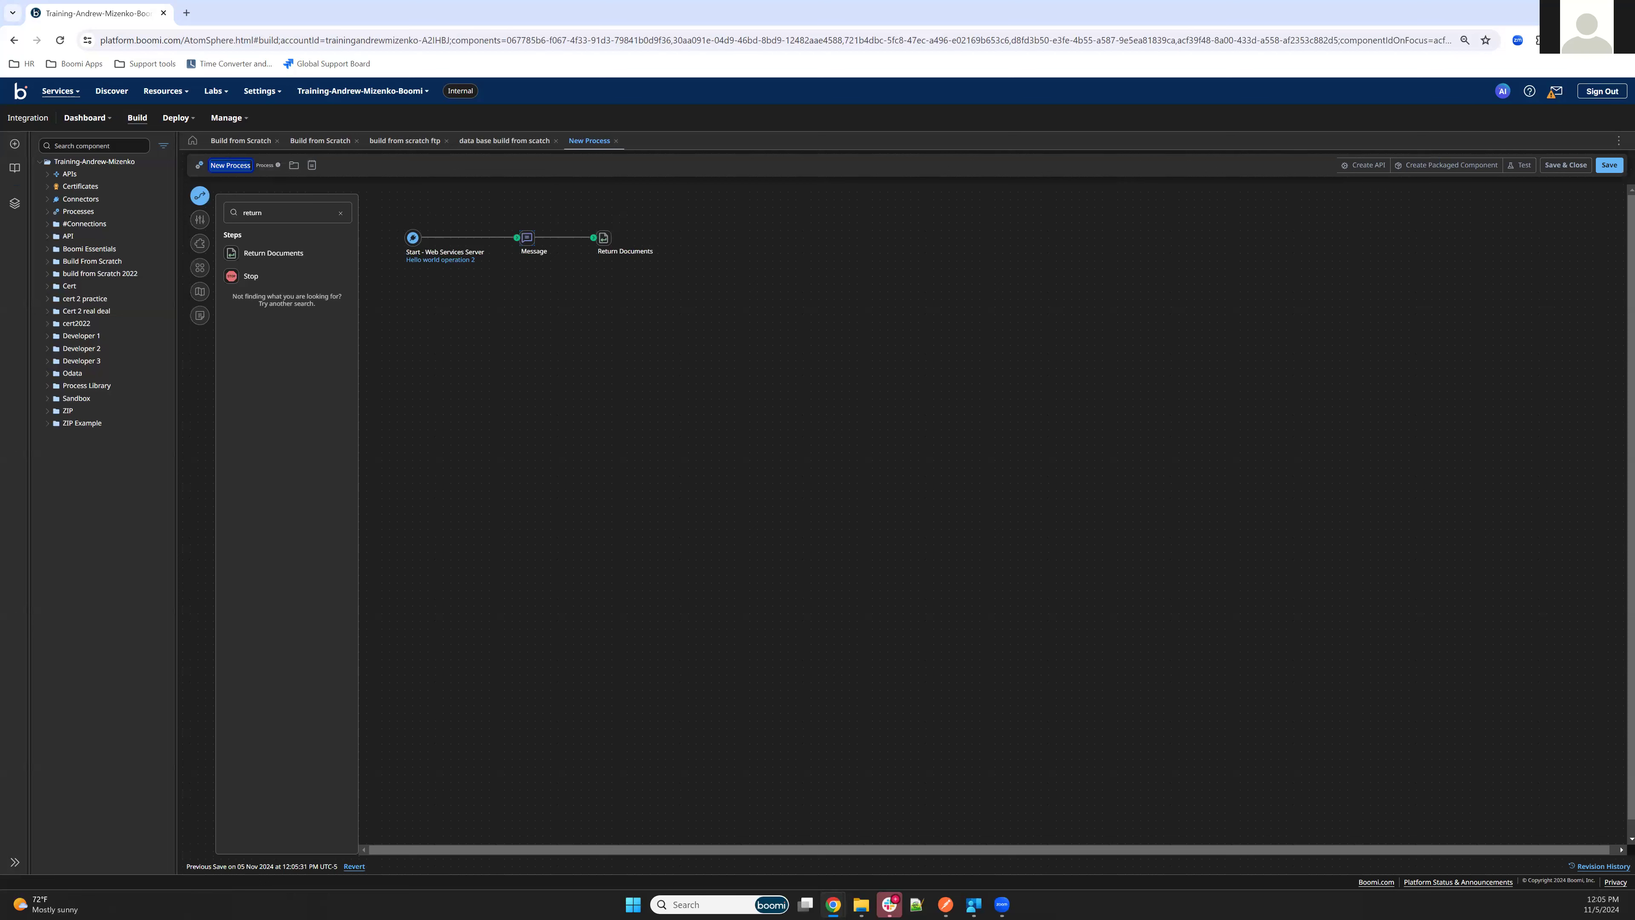
text(Hell)
text(o World Proc)
text(s)
click(1608, 165)
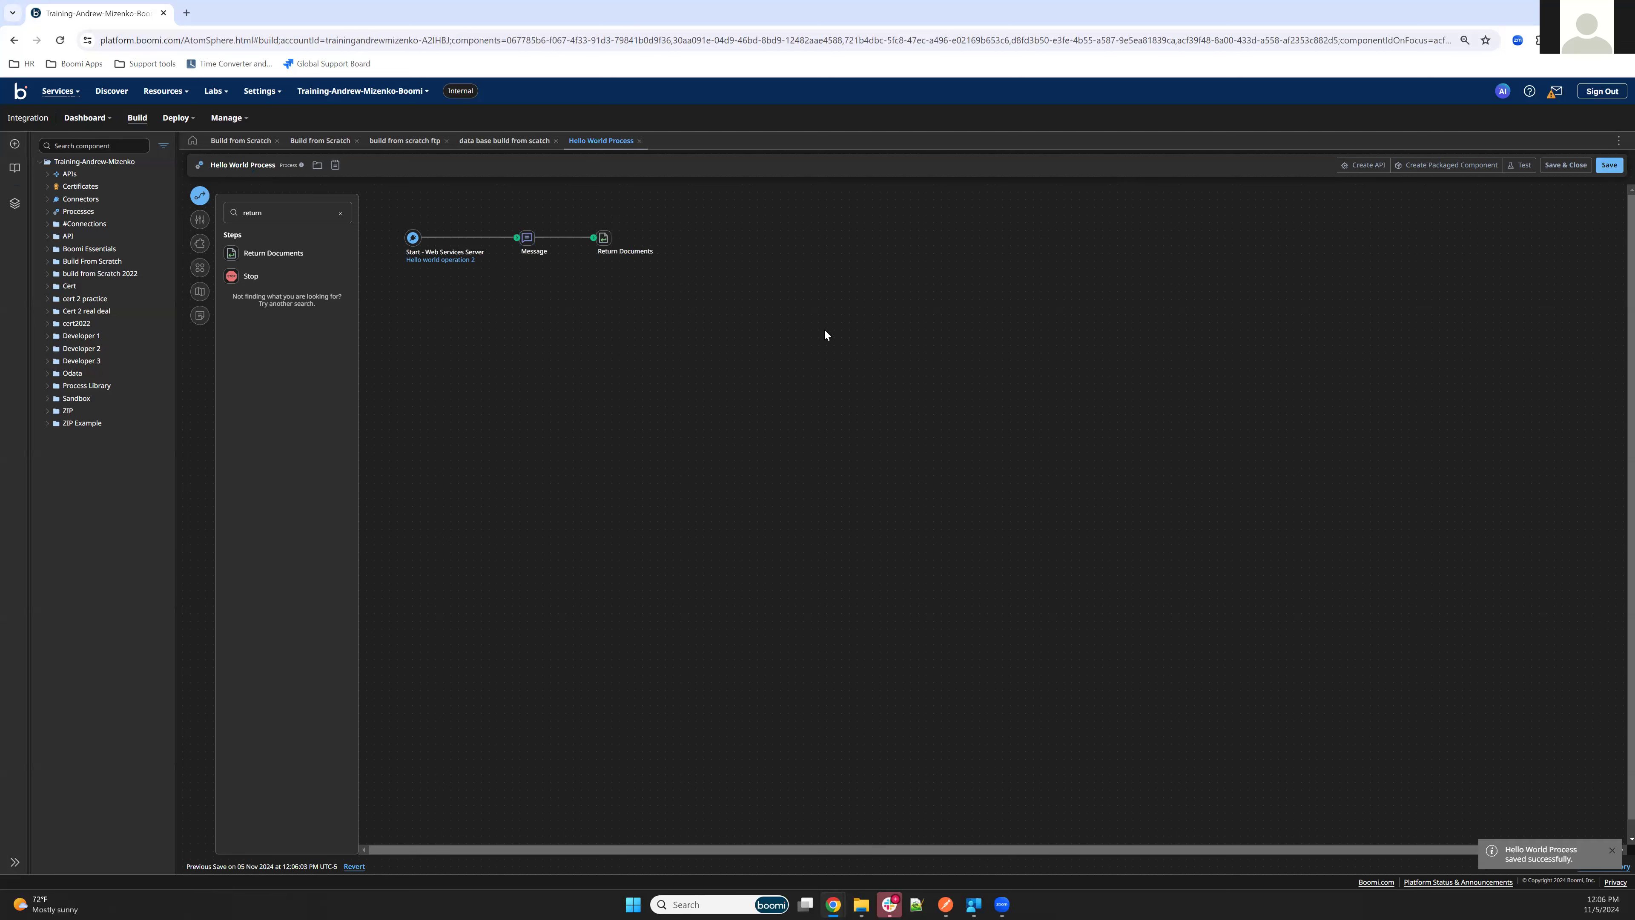
Create a packaged component from Hello World Process, leaving the version and notes blank and sharing set to Not Allowed
click(1435, 165)
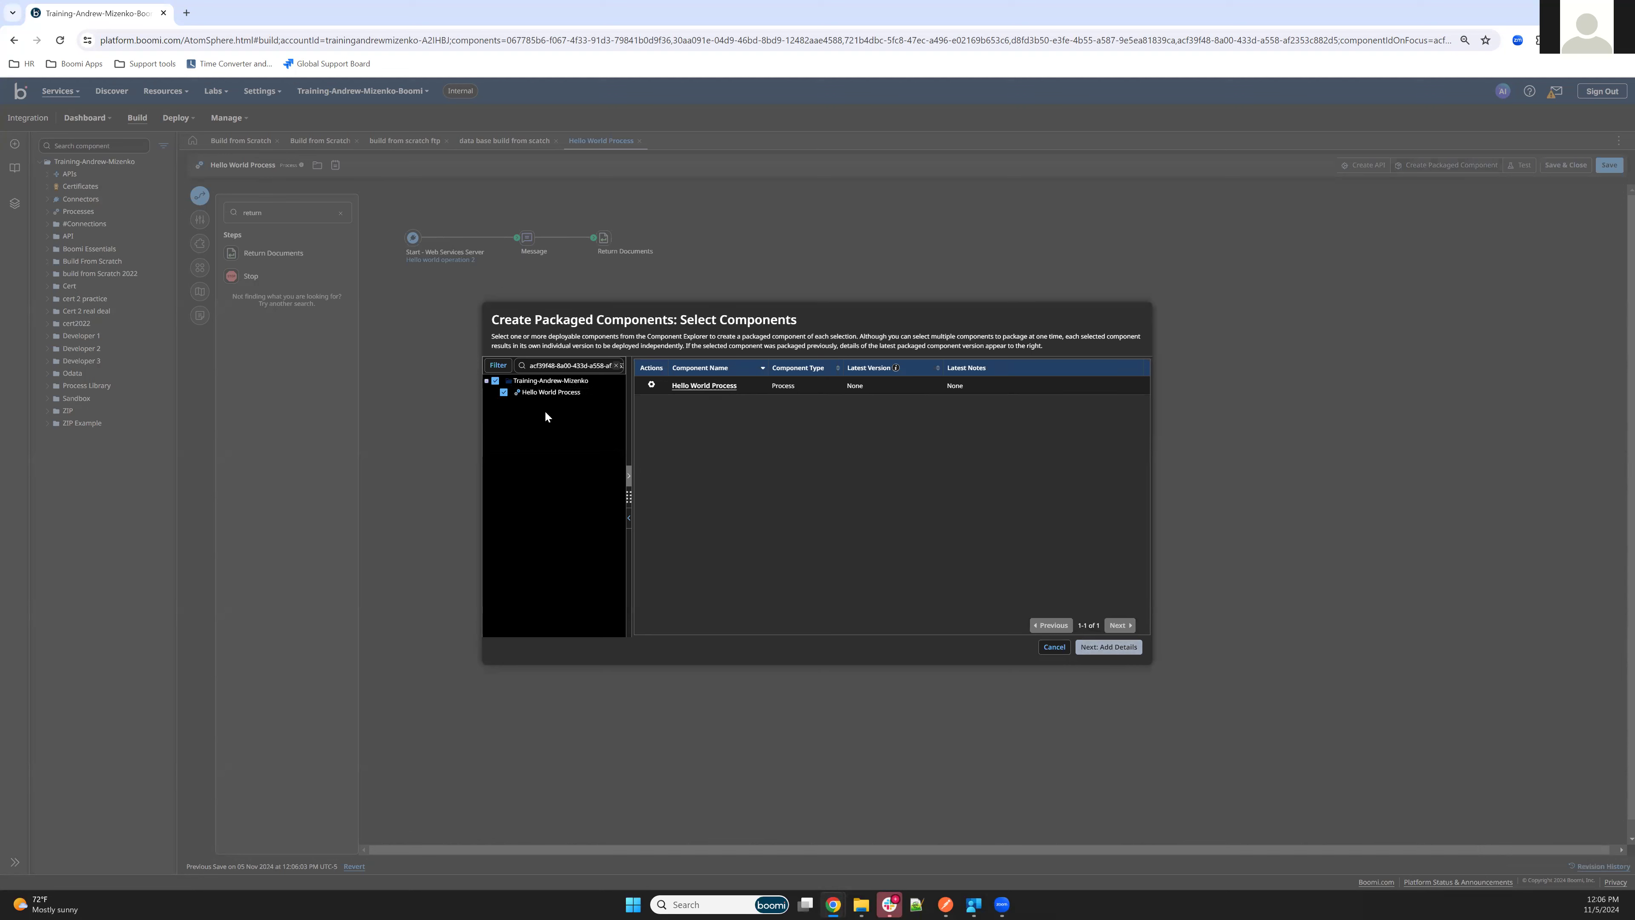
click(1107, 646)
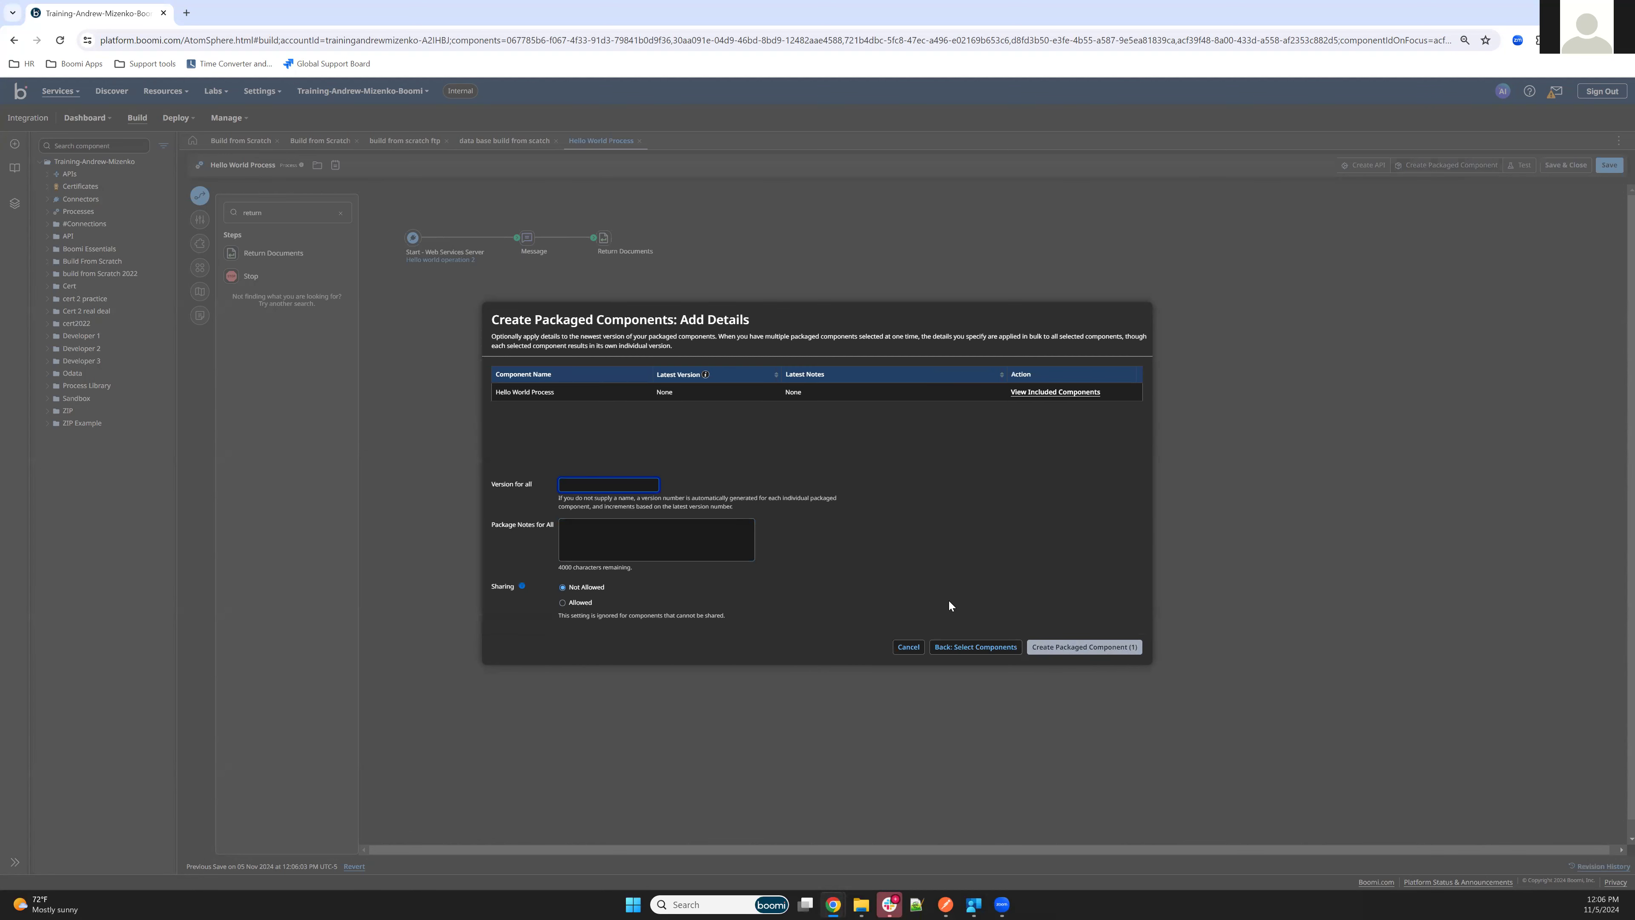
click(1104, 647)
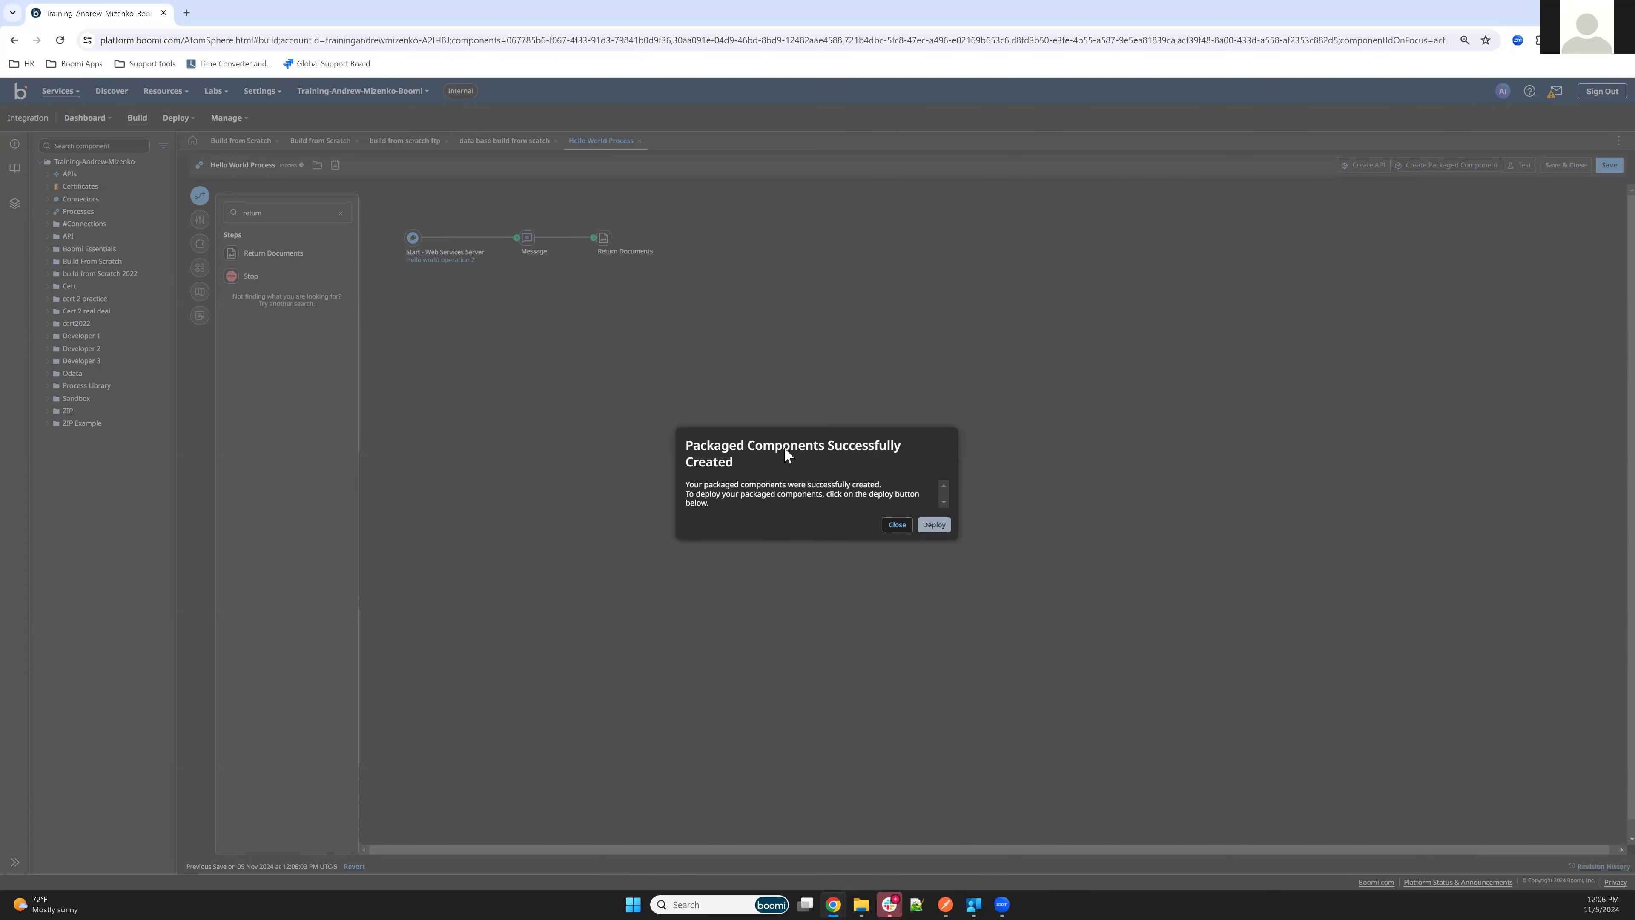
Deploy the packaged Hello World Process to the Test environment and close the deployment dialog
click(934, 524)
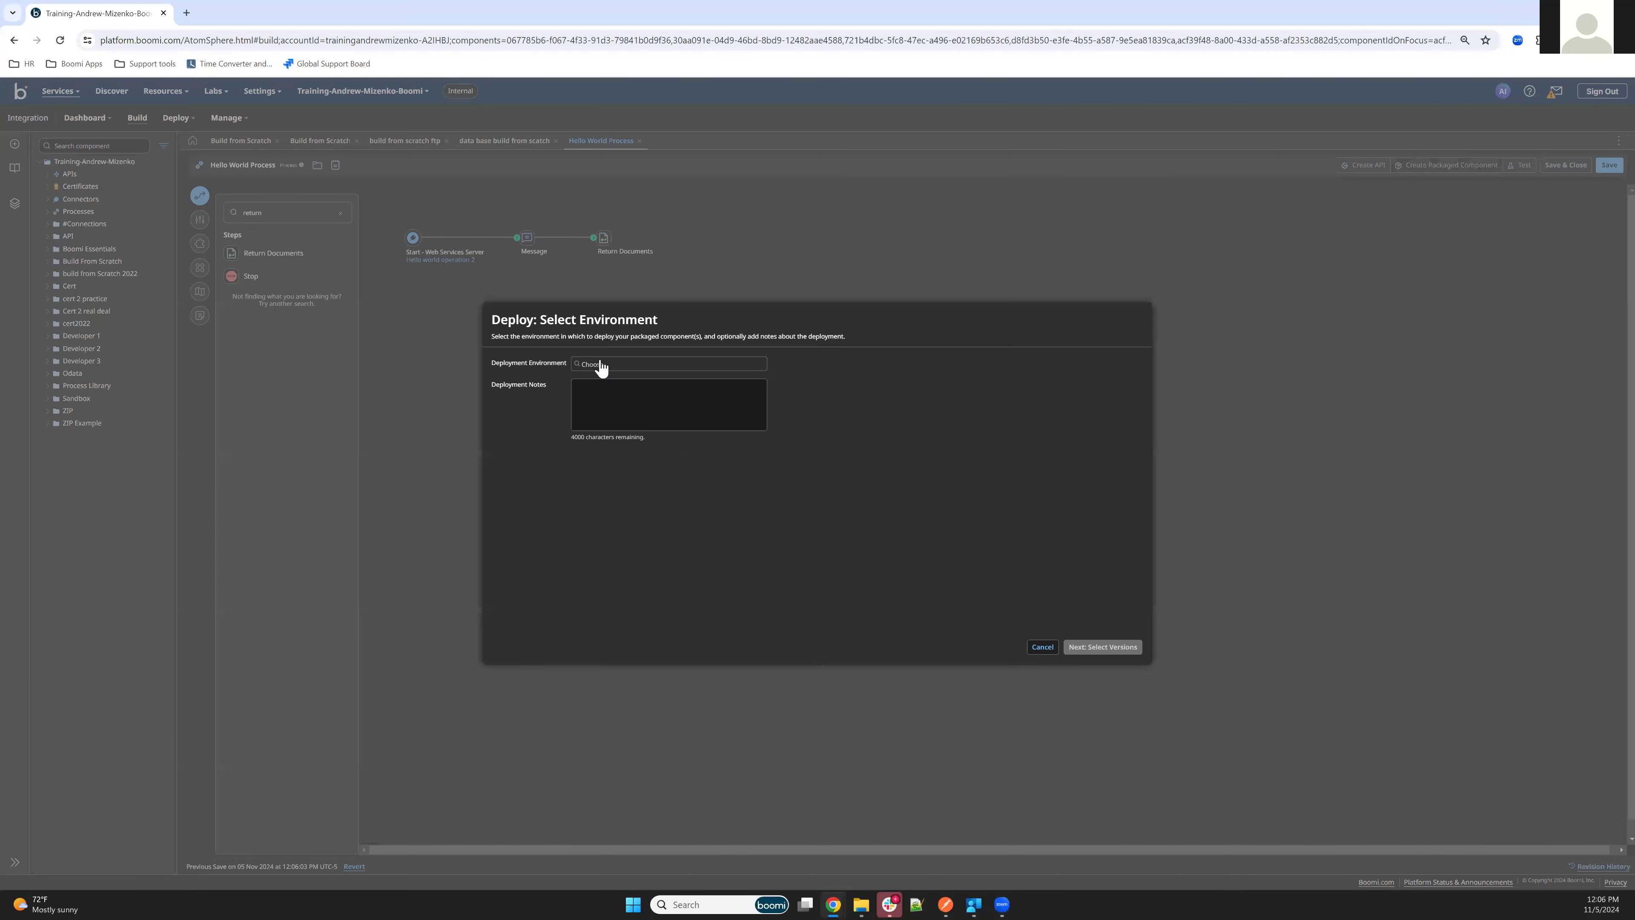
click(599, 364)
click(588, 376)
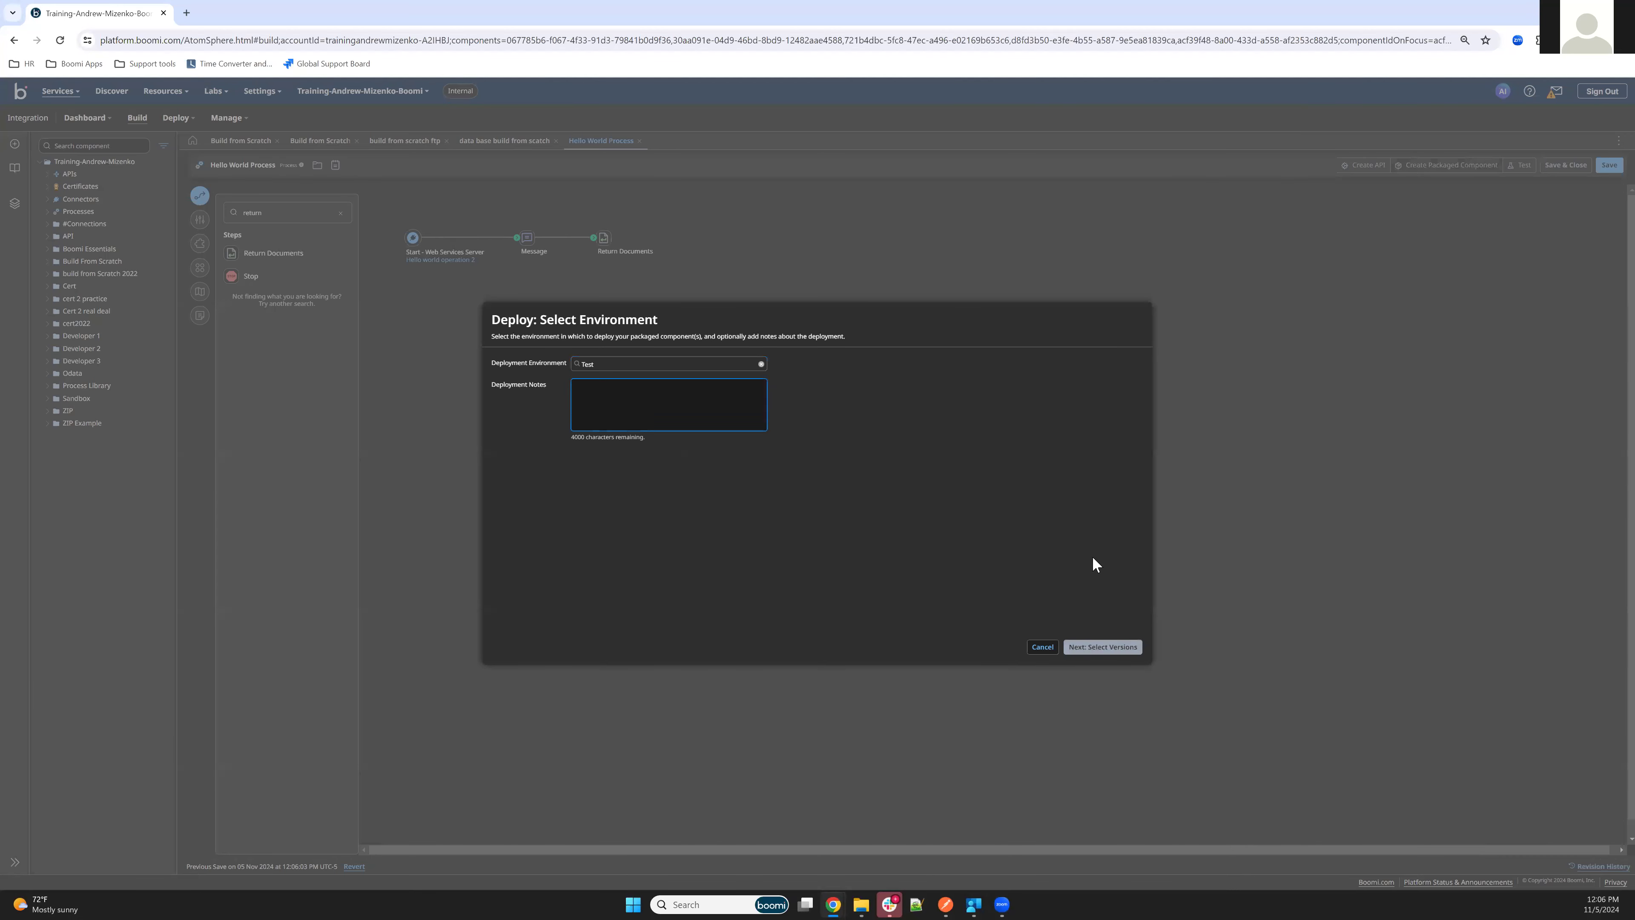
click(1108, 649)
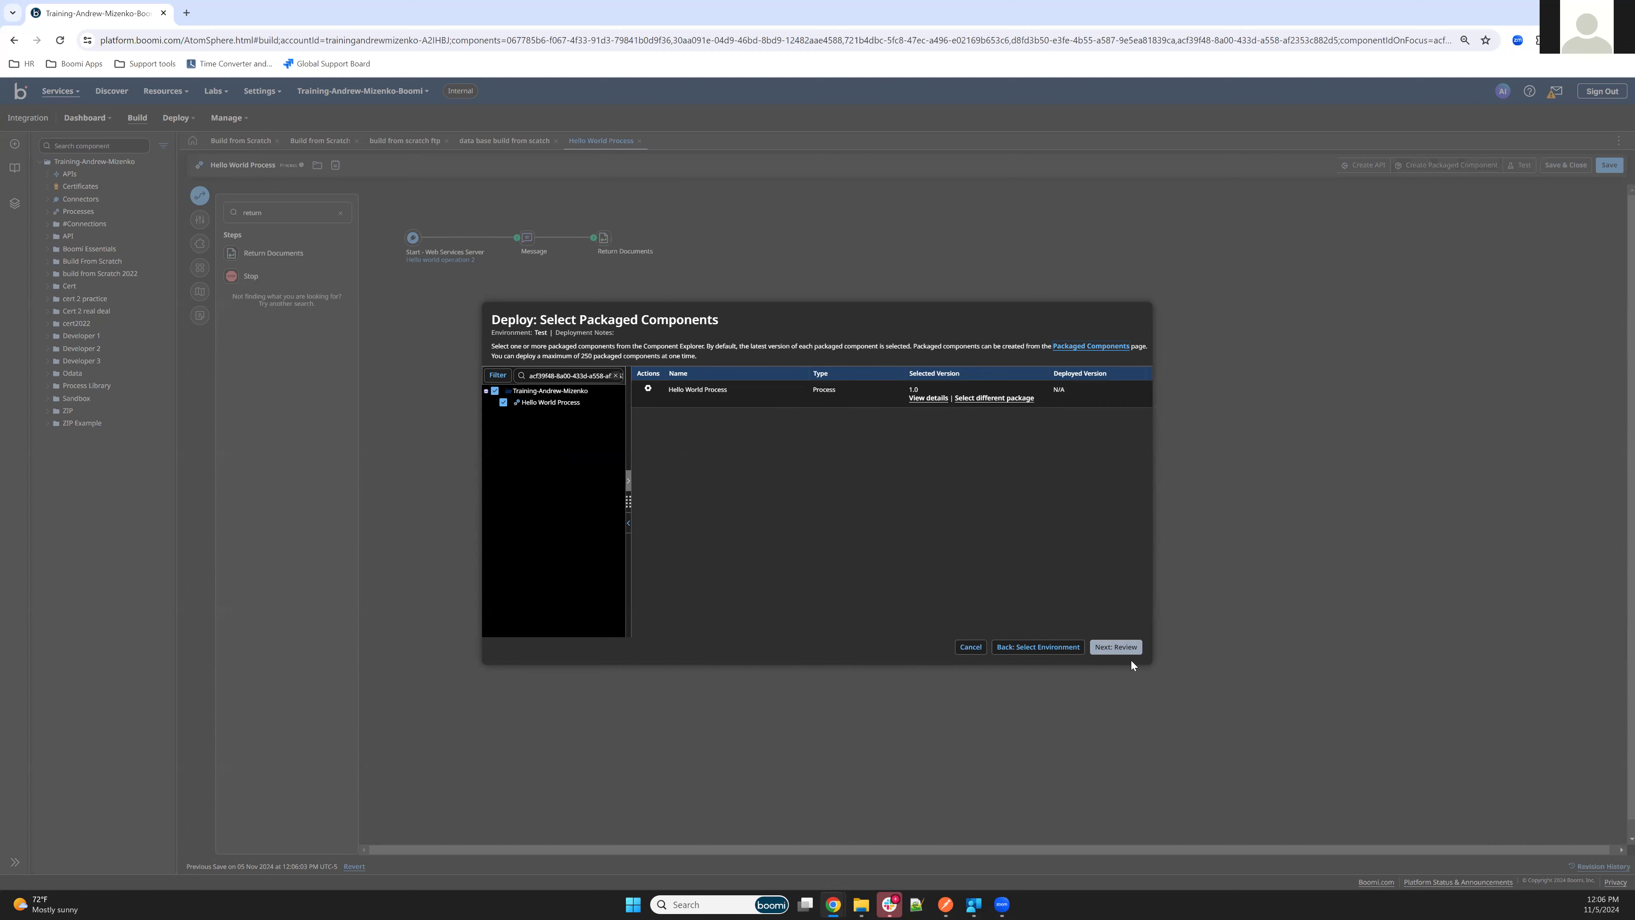
click(1125, 649)
click(1125, 647)
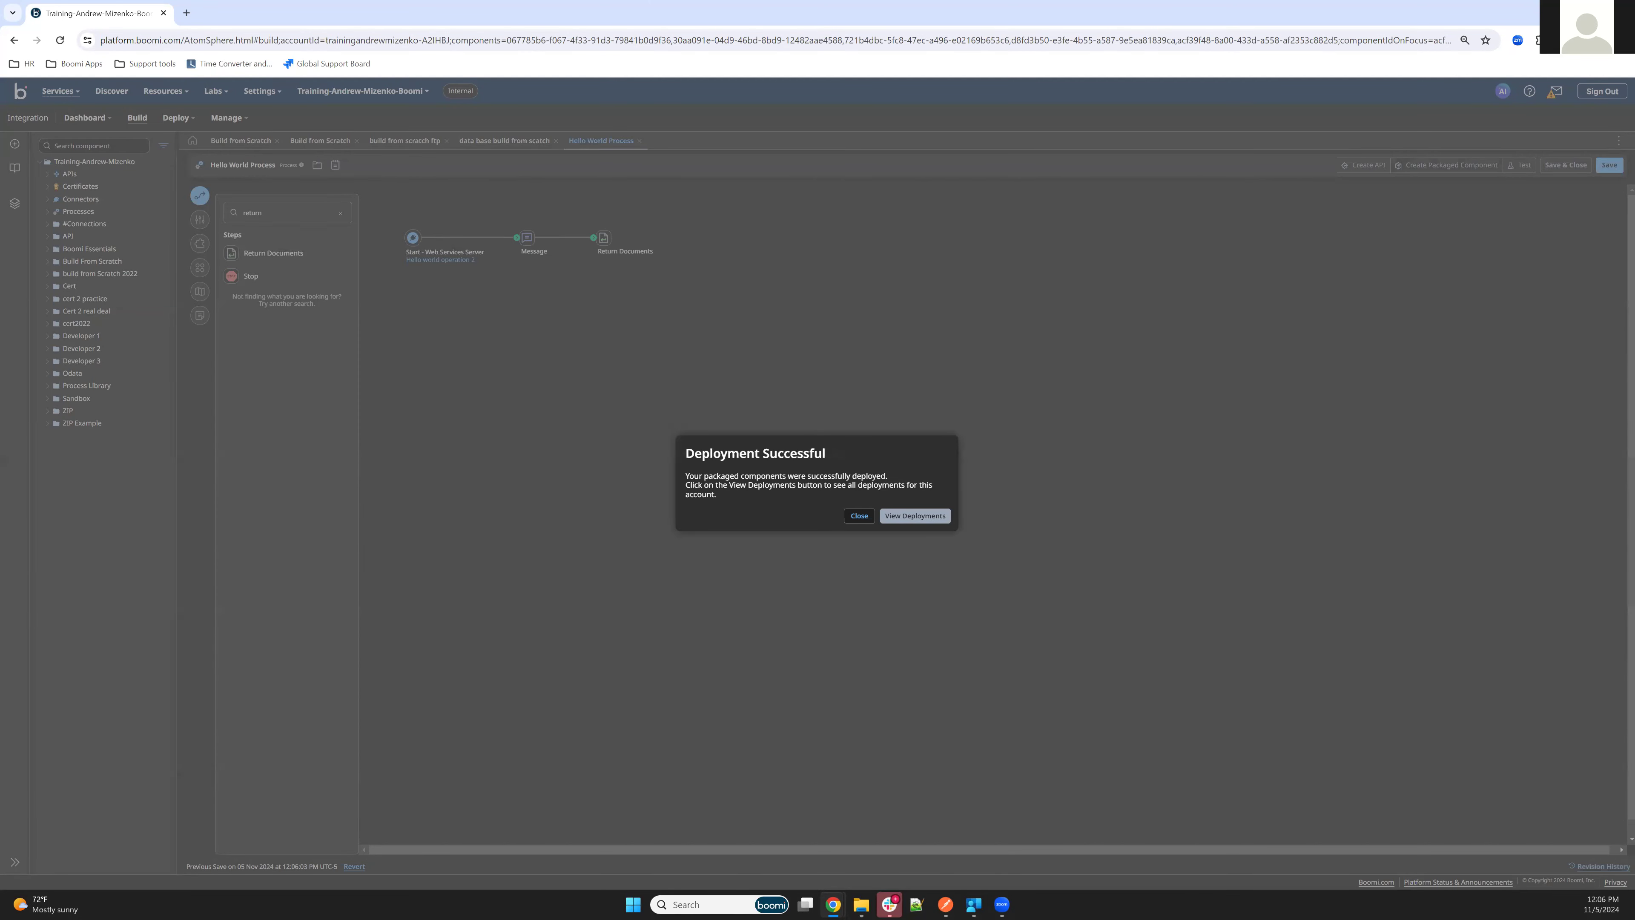
click(860, 516)
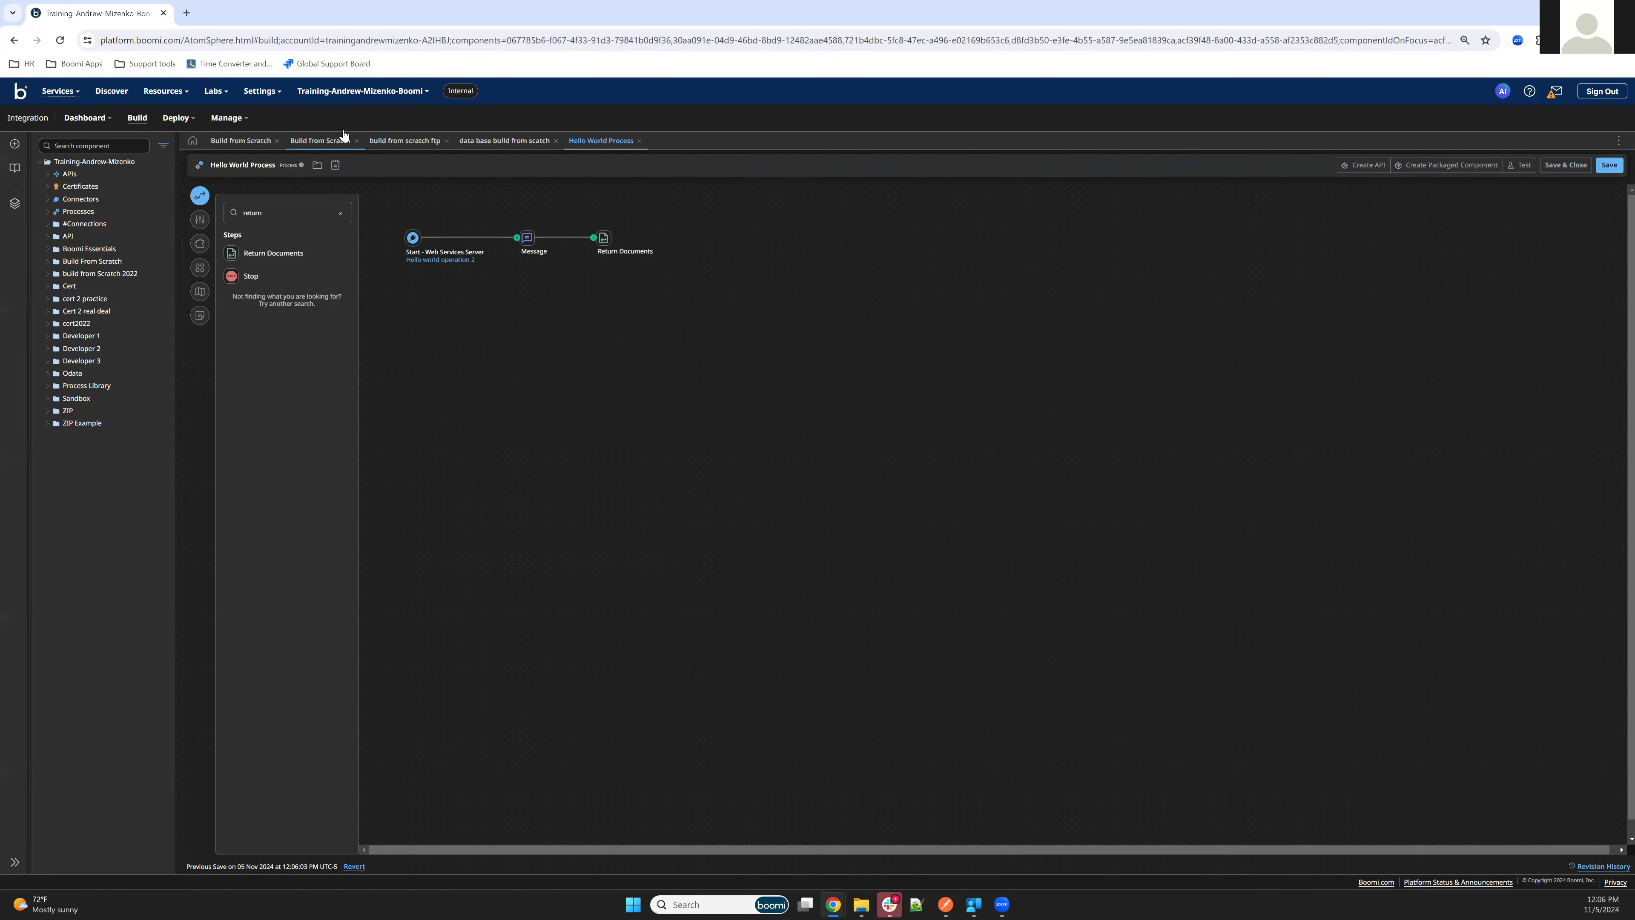
Open the Shared Web Server settings of Local Test Atom and copy its base URL for API requests
click(229, 119)
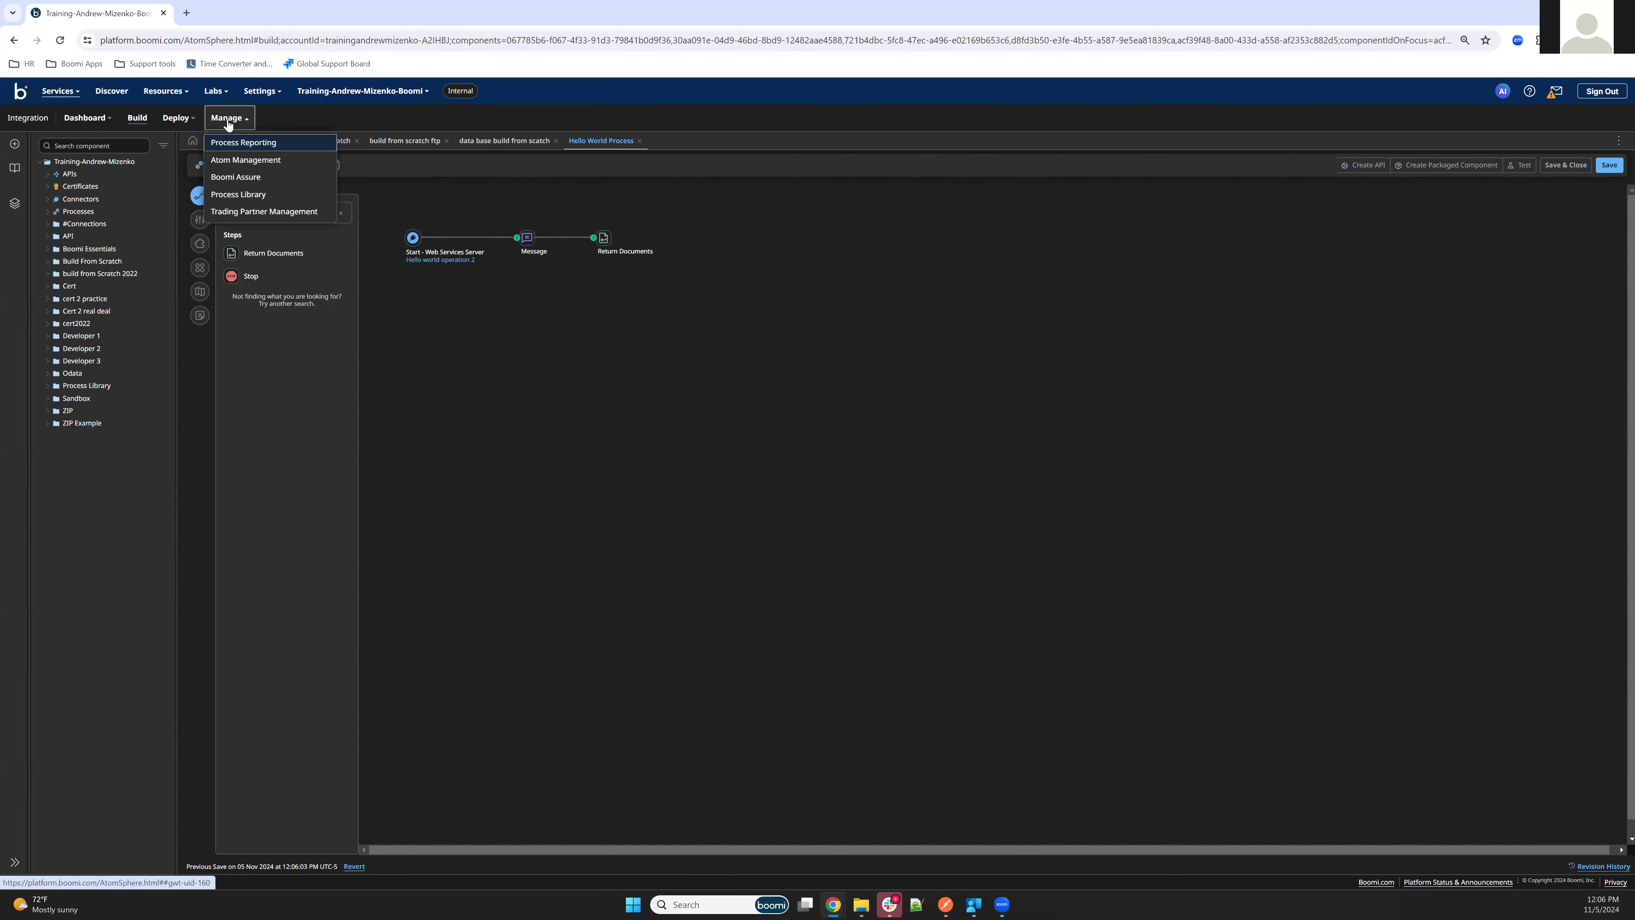
click(246, 165)
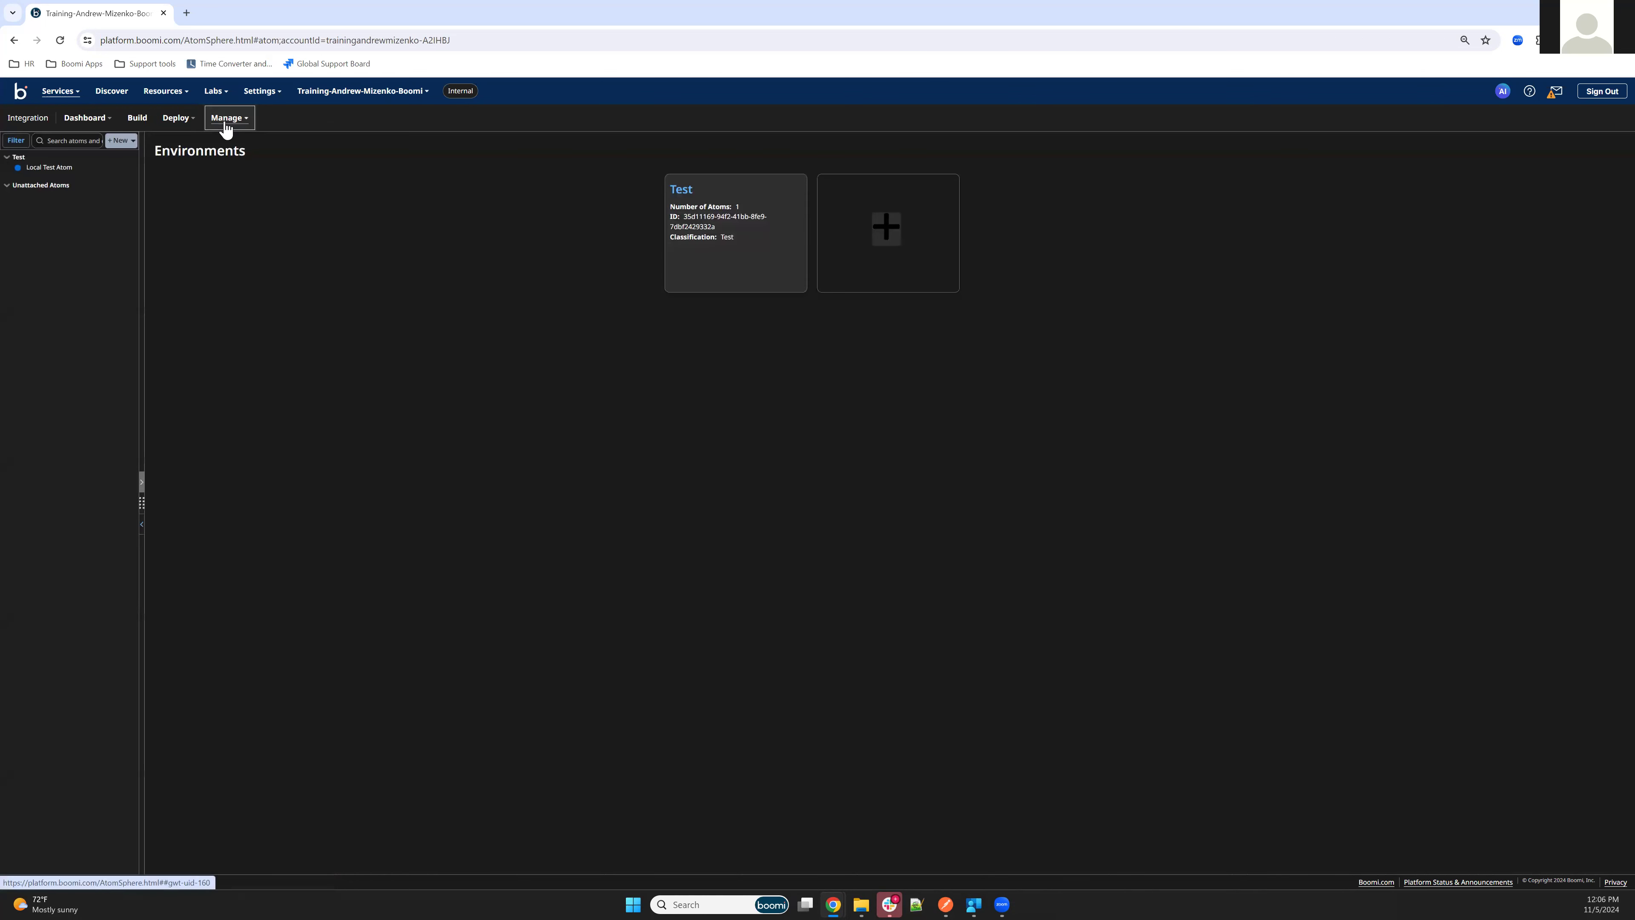
click(39, 169)
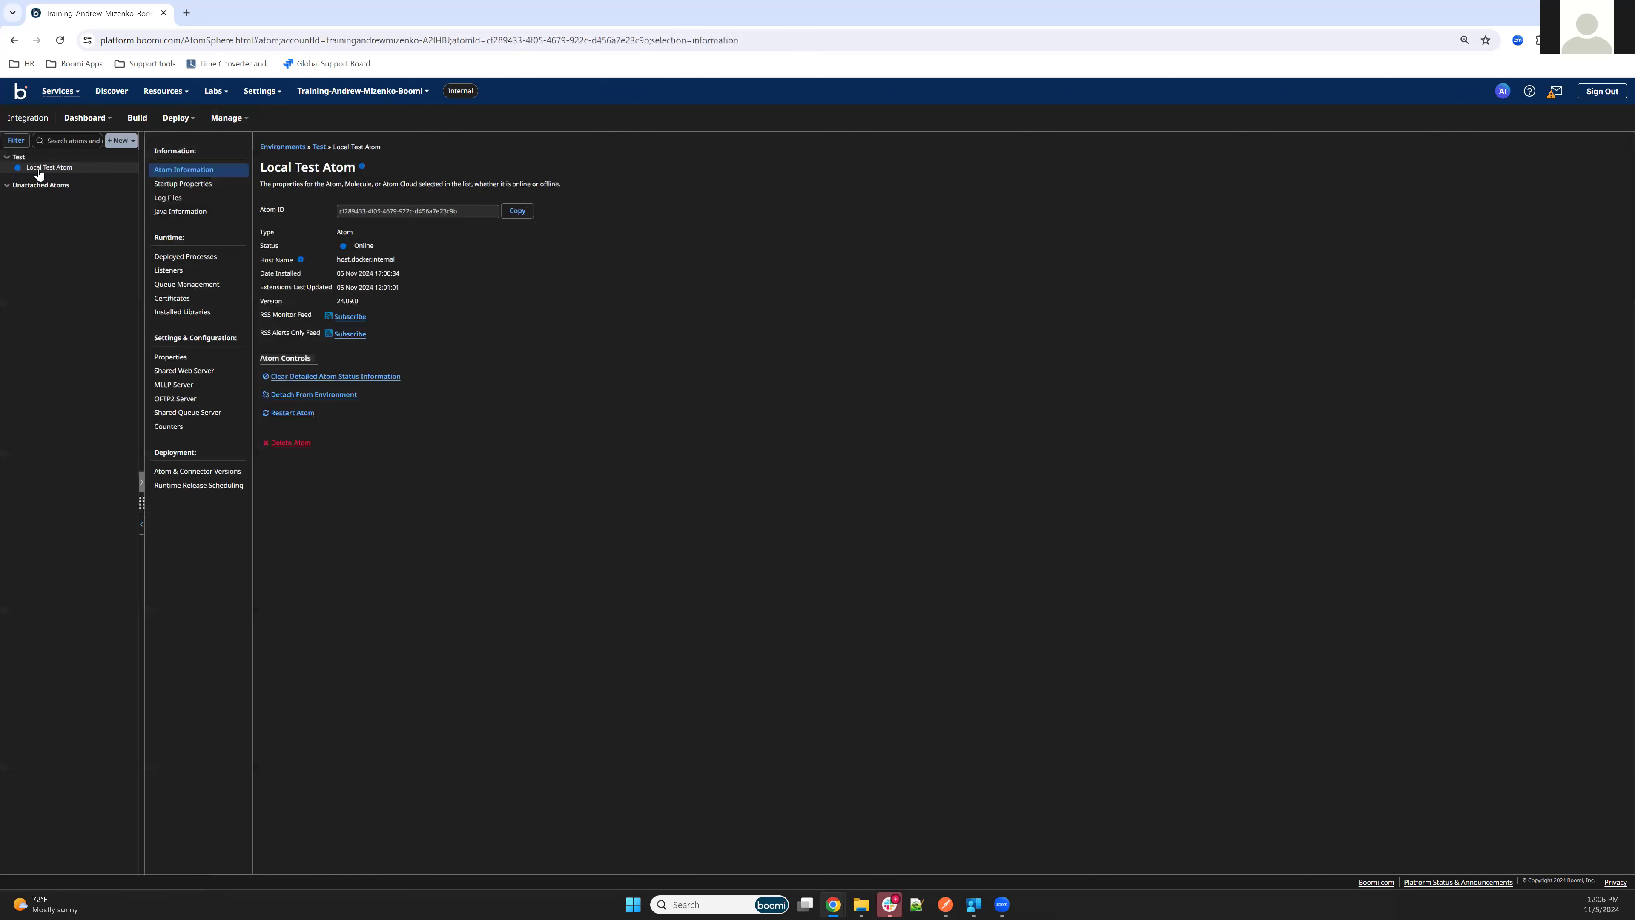
click(195, 377)
click(538, 372)
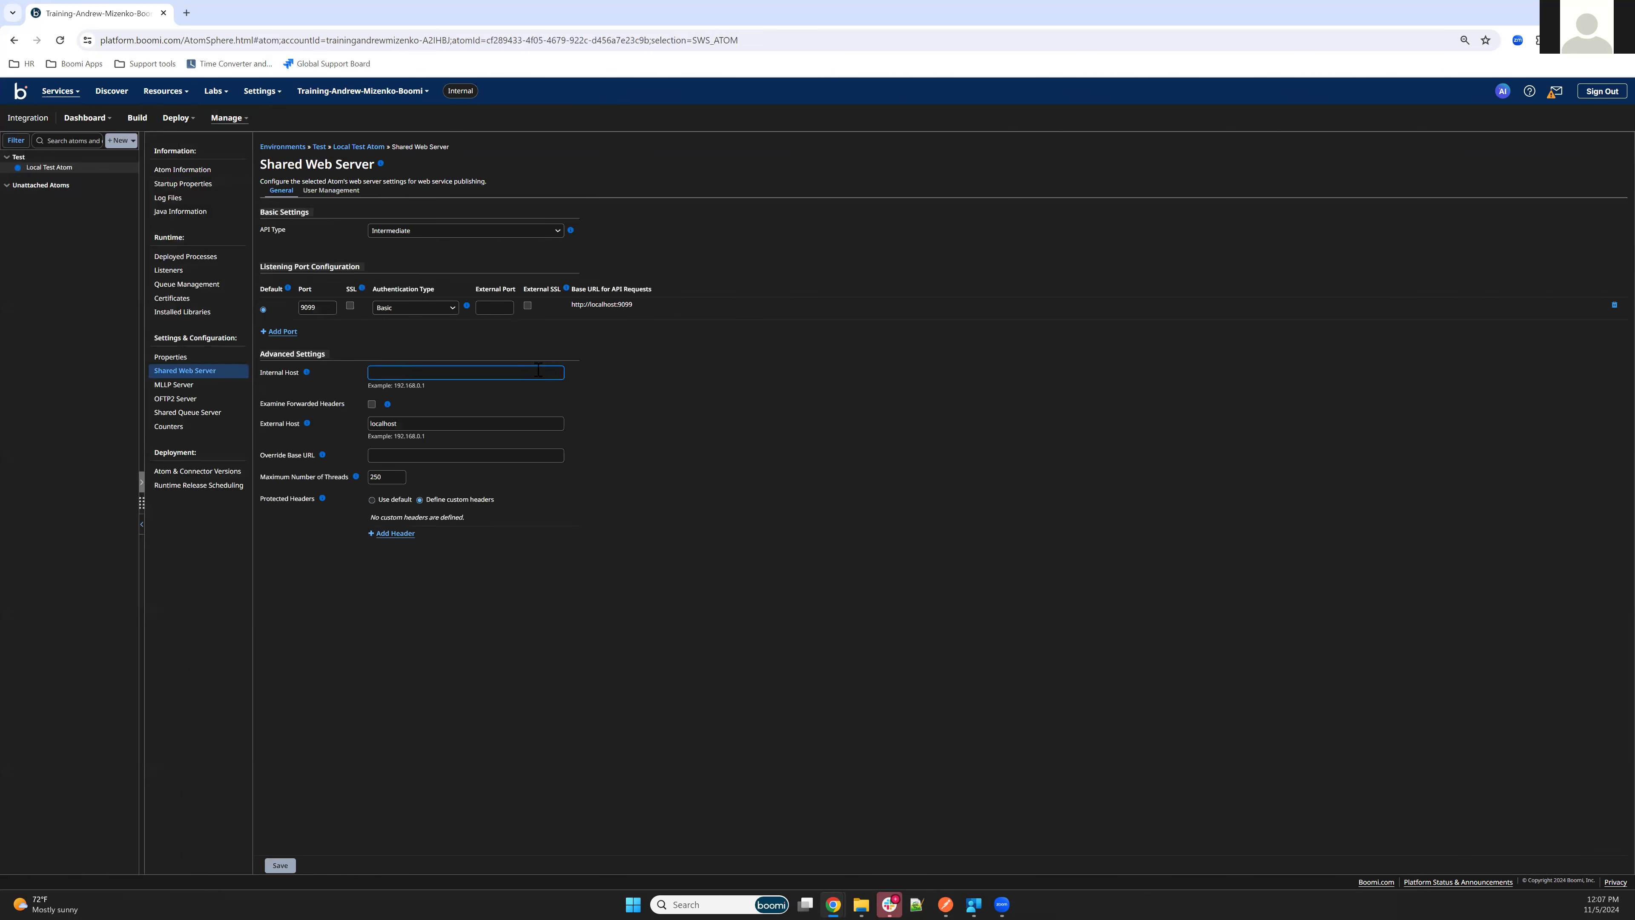
drag(569, 304, 637, 307)
key(alt+Tab)
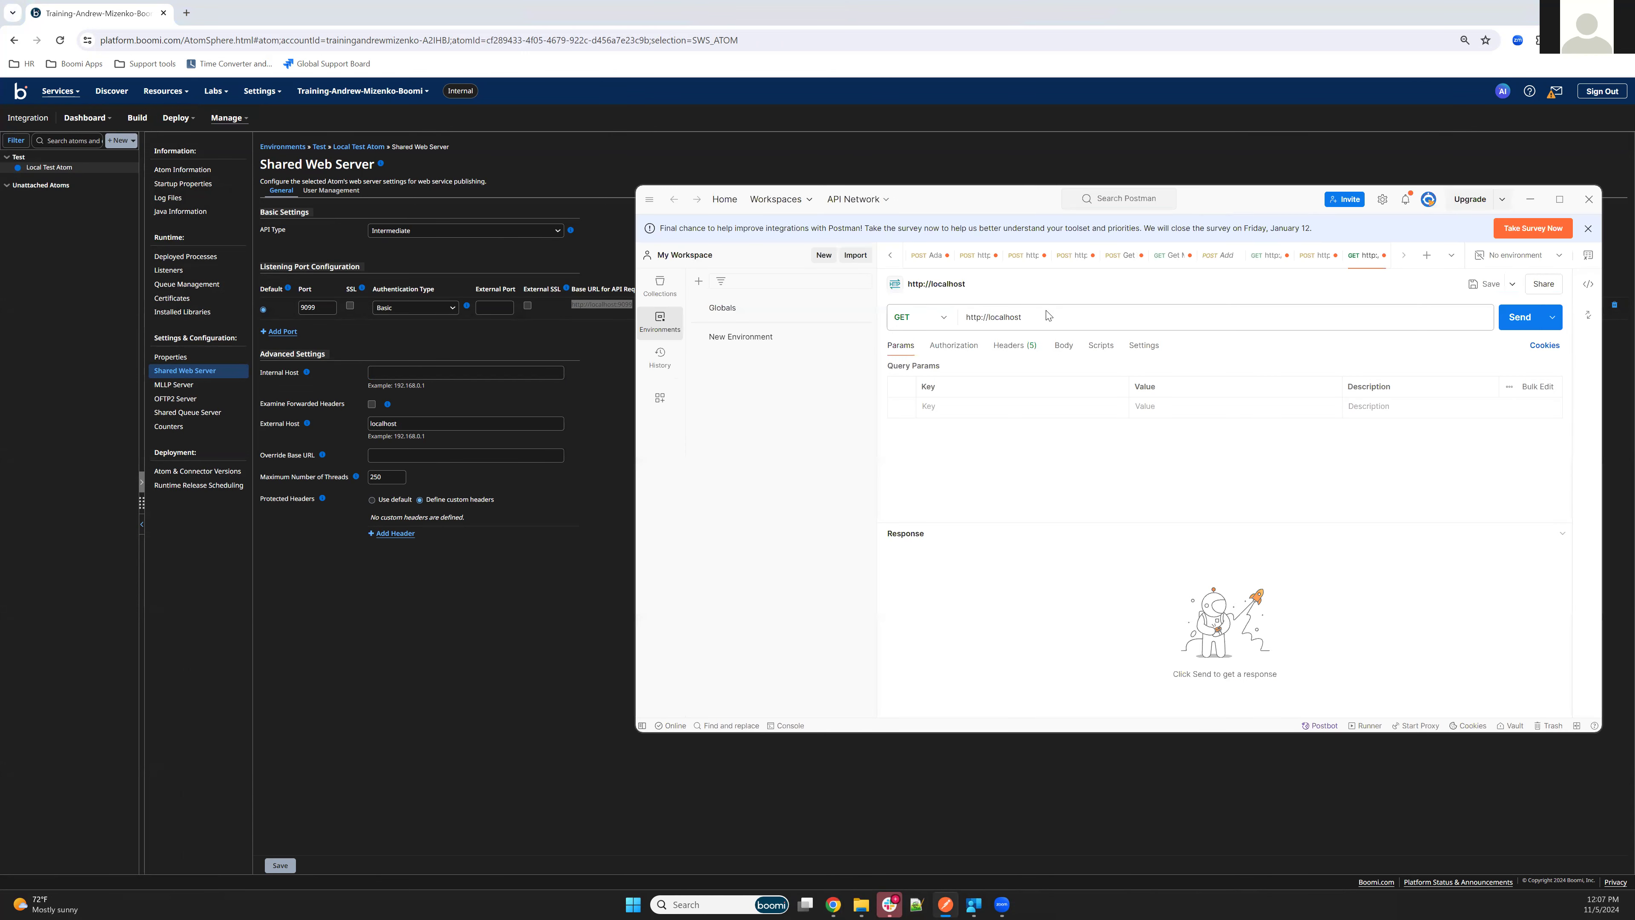
click(1048, 315)
click(1080, 314)
text(:90909)
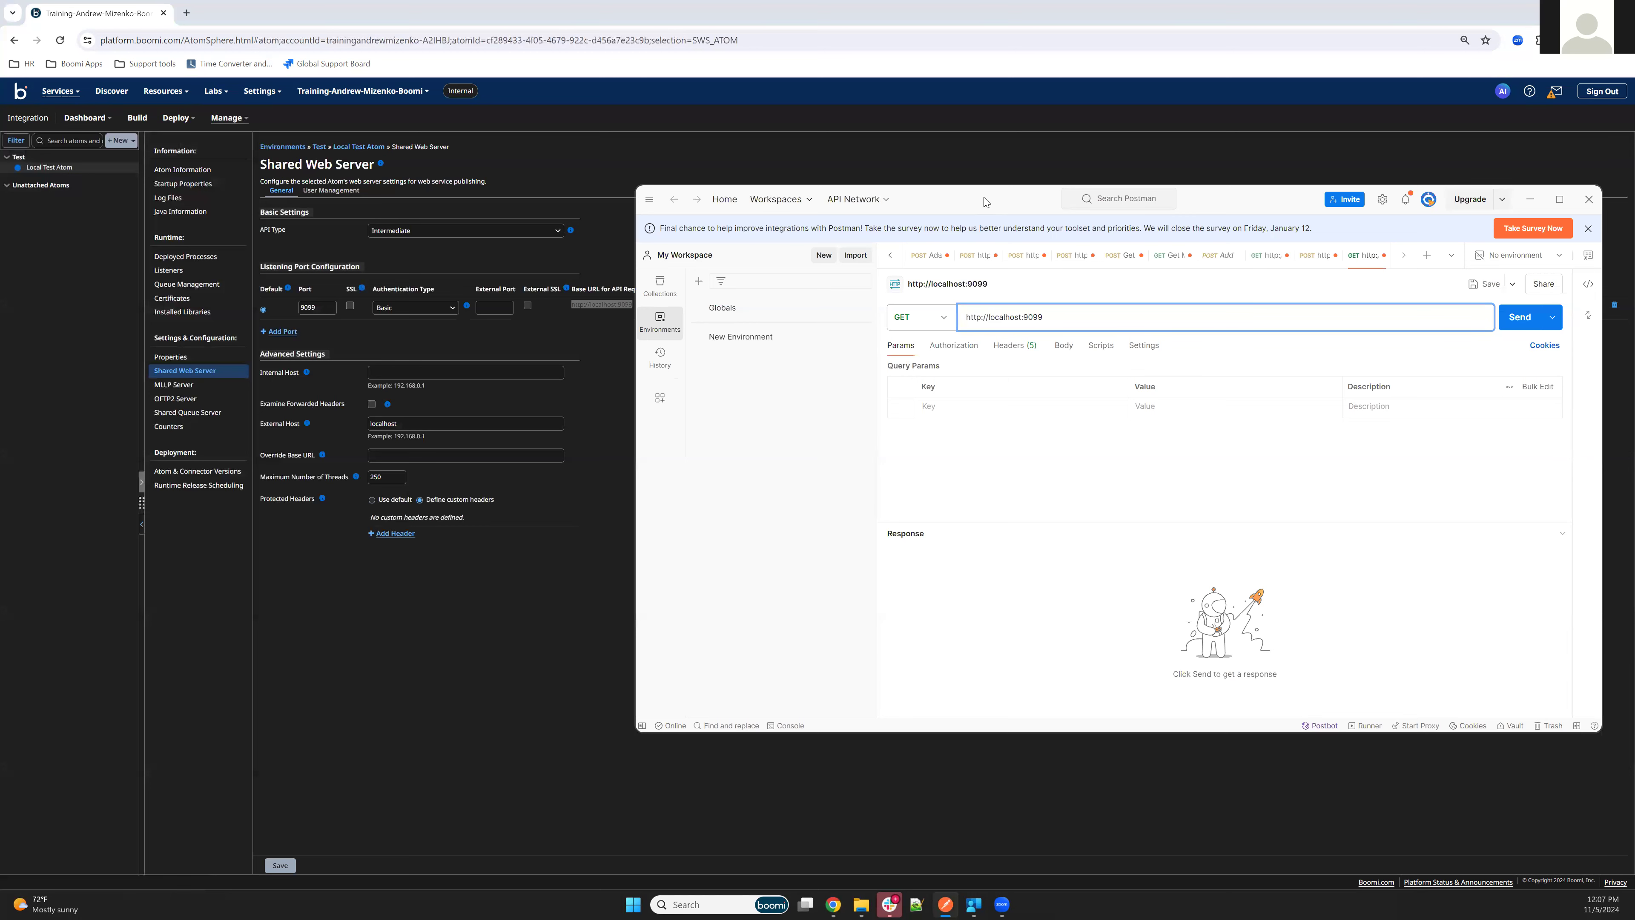
drag(984, 202, 910, 201)
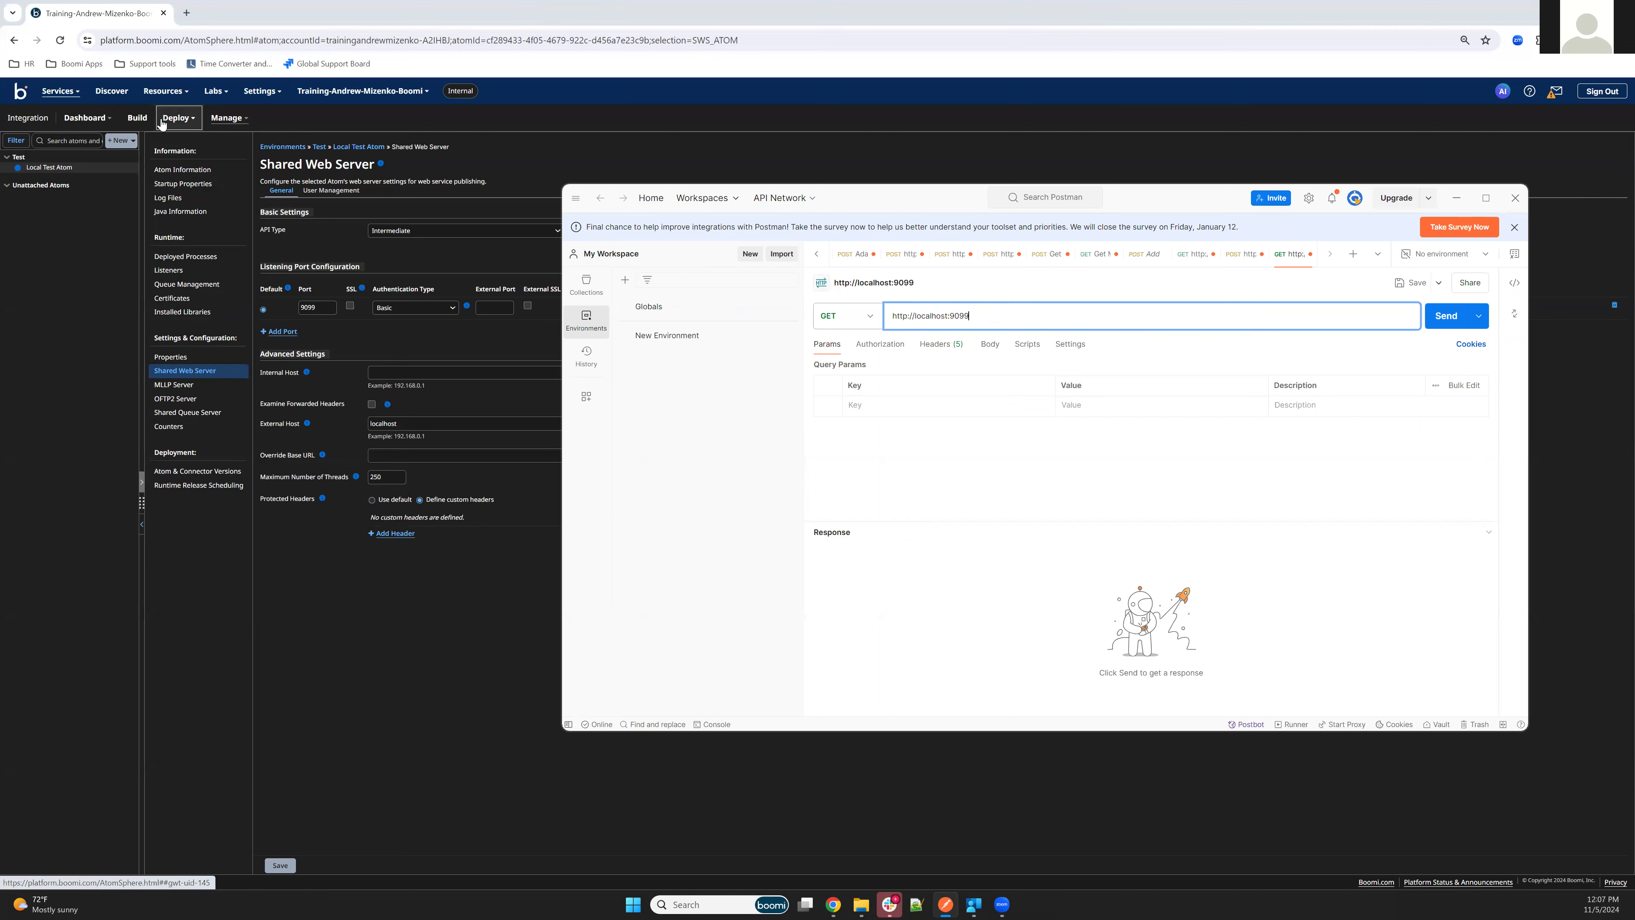
Copy the simple URL path from the Hello World operation in Boomi and append /ws/simple/getHelloworld to the Postman request URL
click(129, 122)
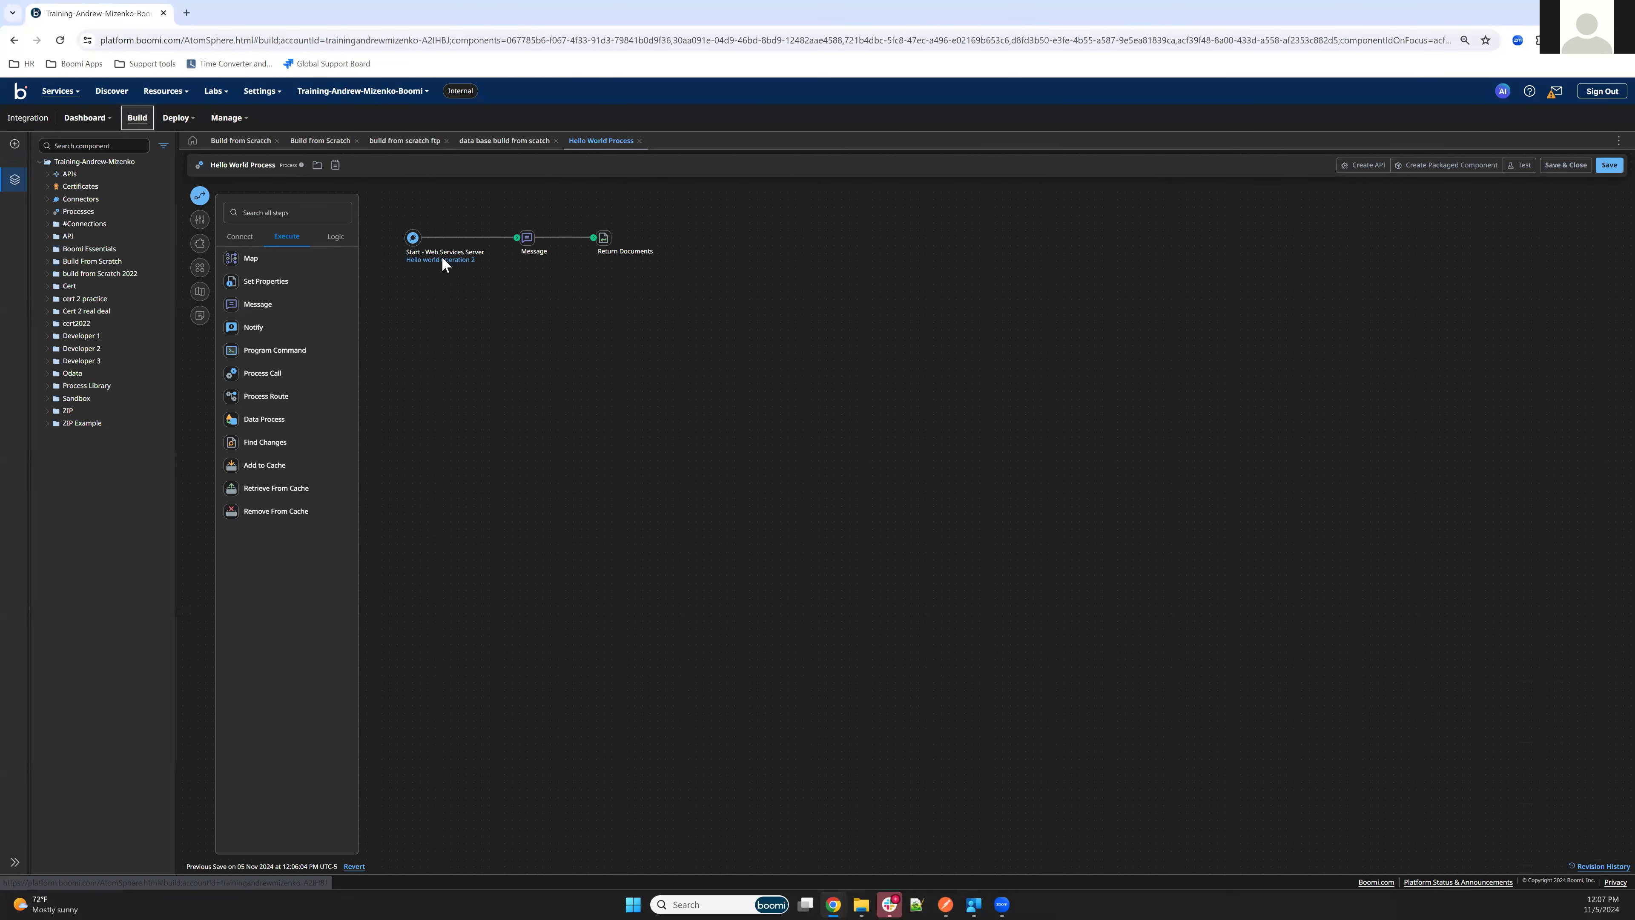
click(442, 260)
triple_click(287, 233)
key(ctrl+c)
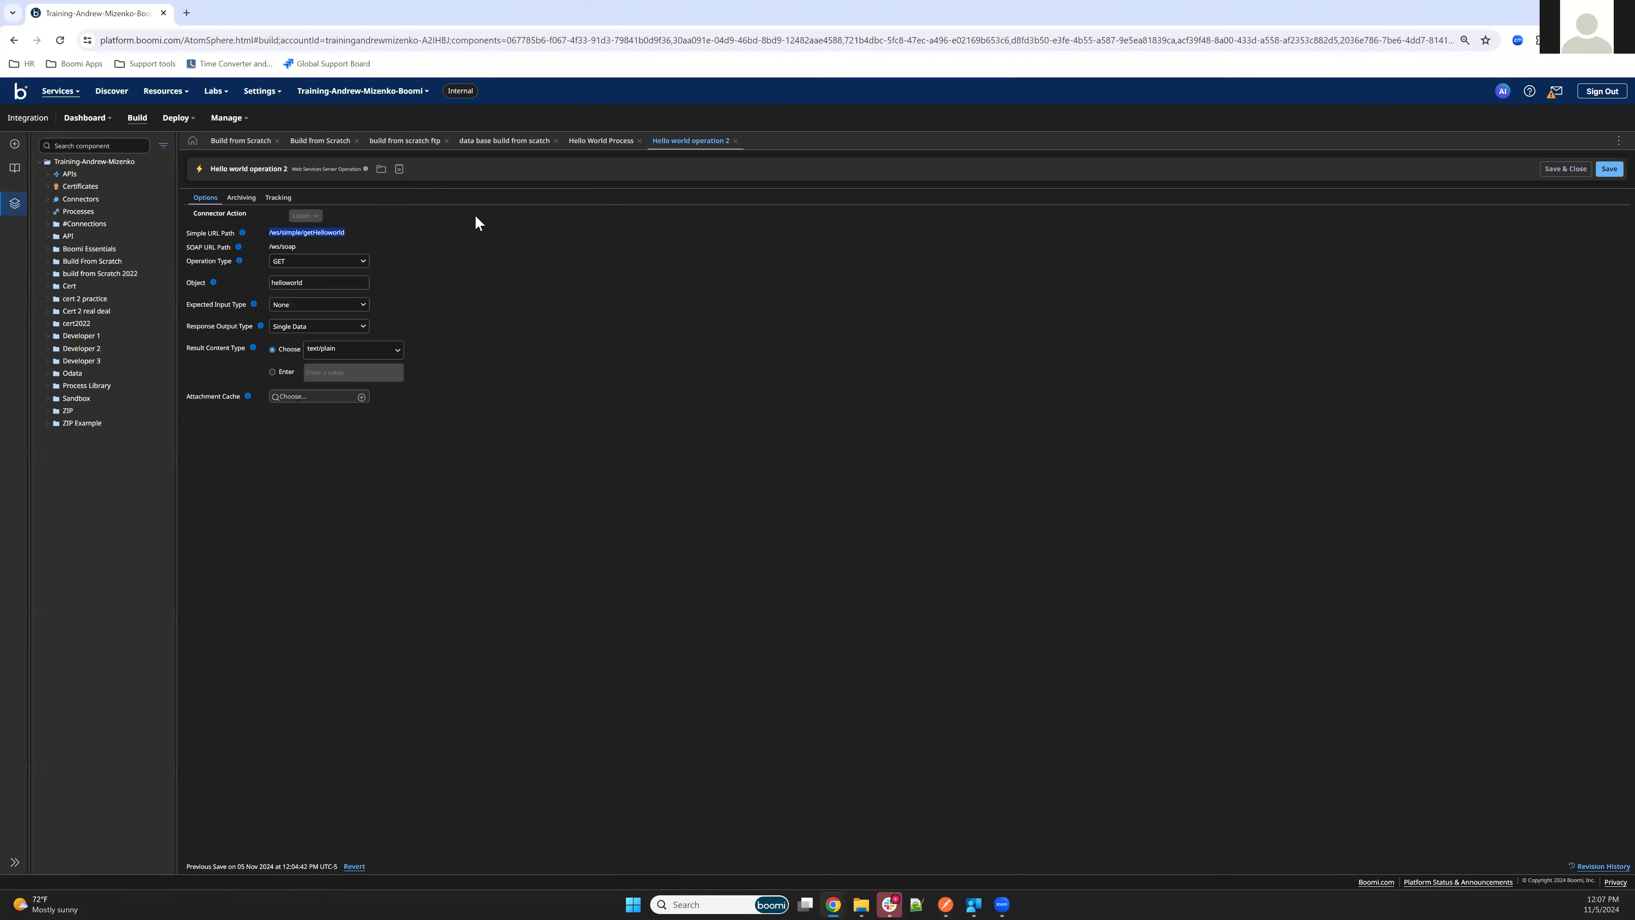
click(945, 905)
key(ctrl+v)
key(BackSpace)
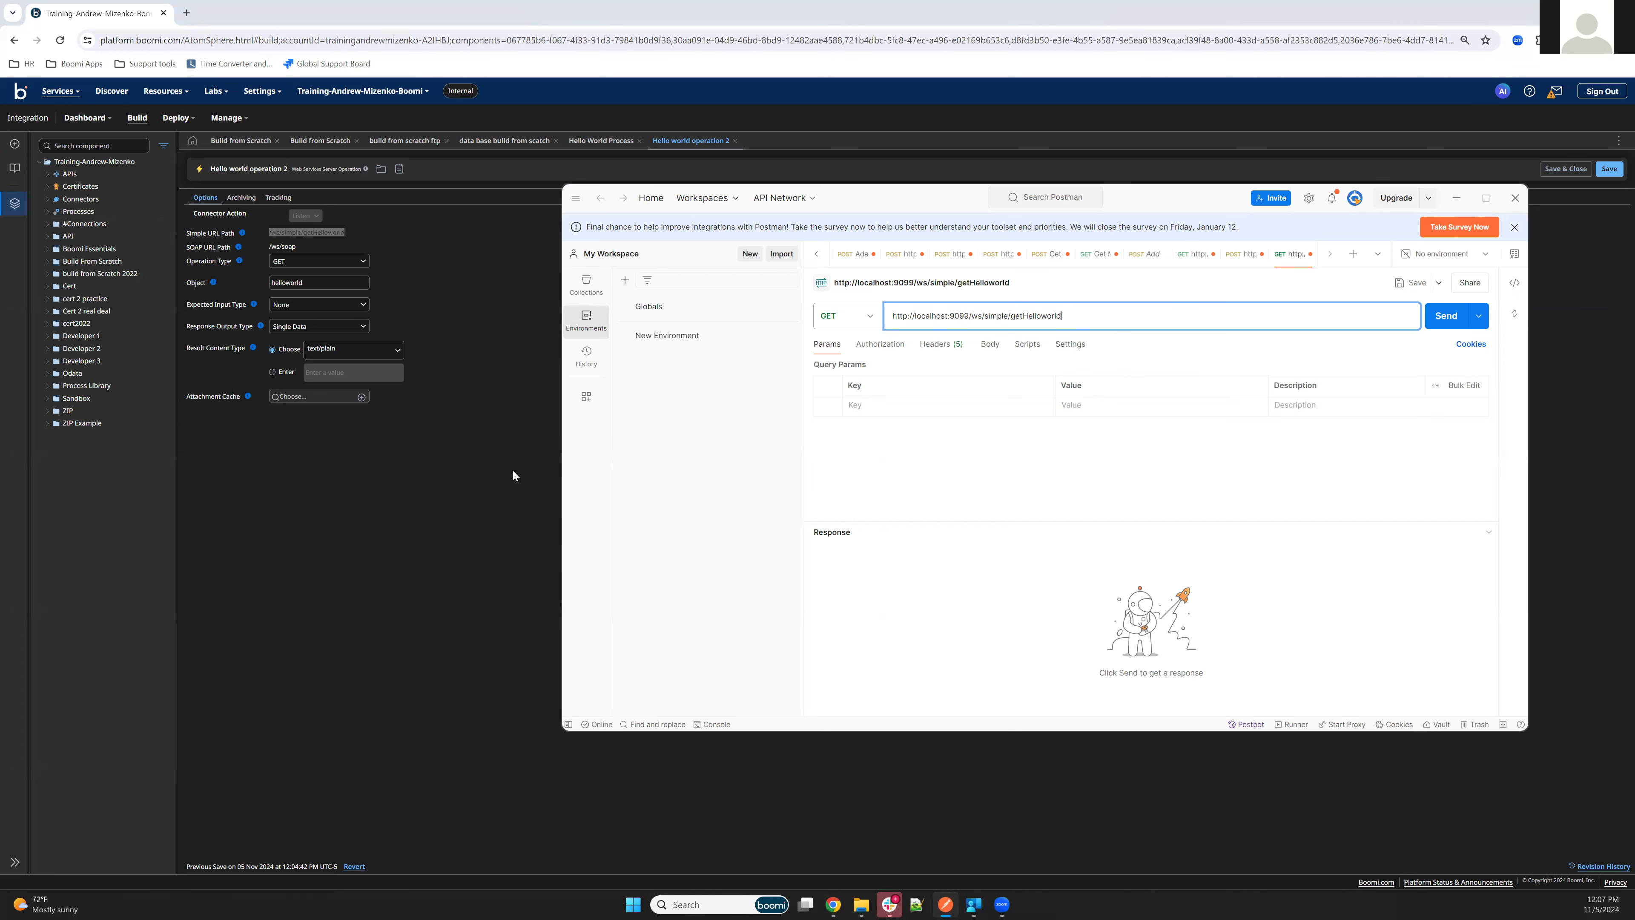
Return to Boomi, open Local Test Atom's Shared Web Server user management, and copy the test user's full username
click(356, 492)
click(227, 117)
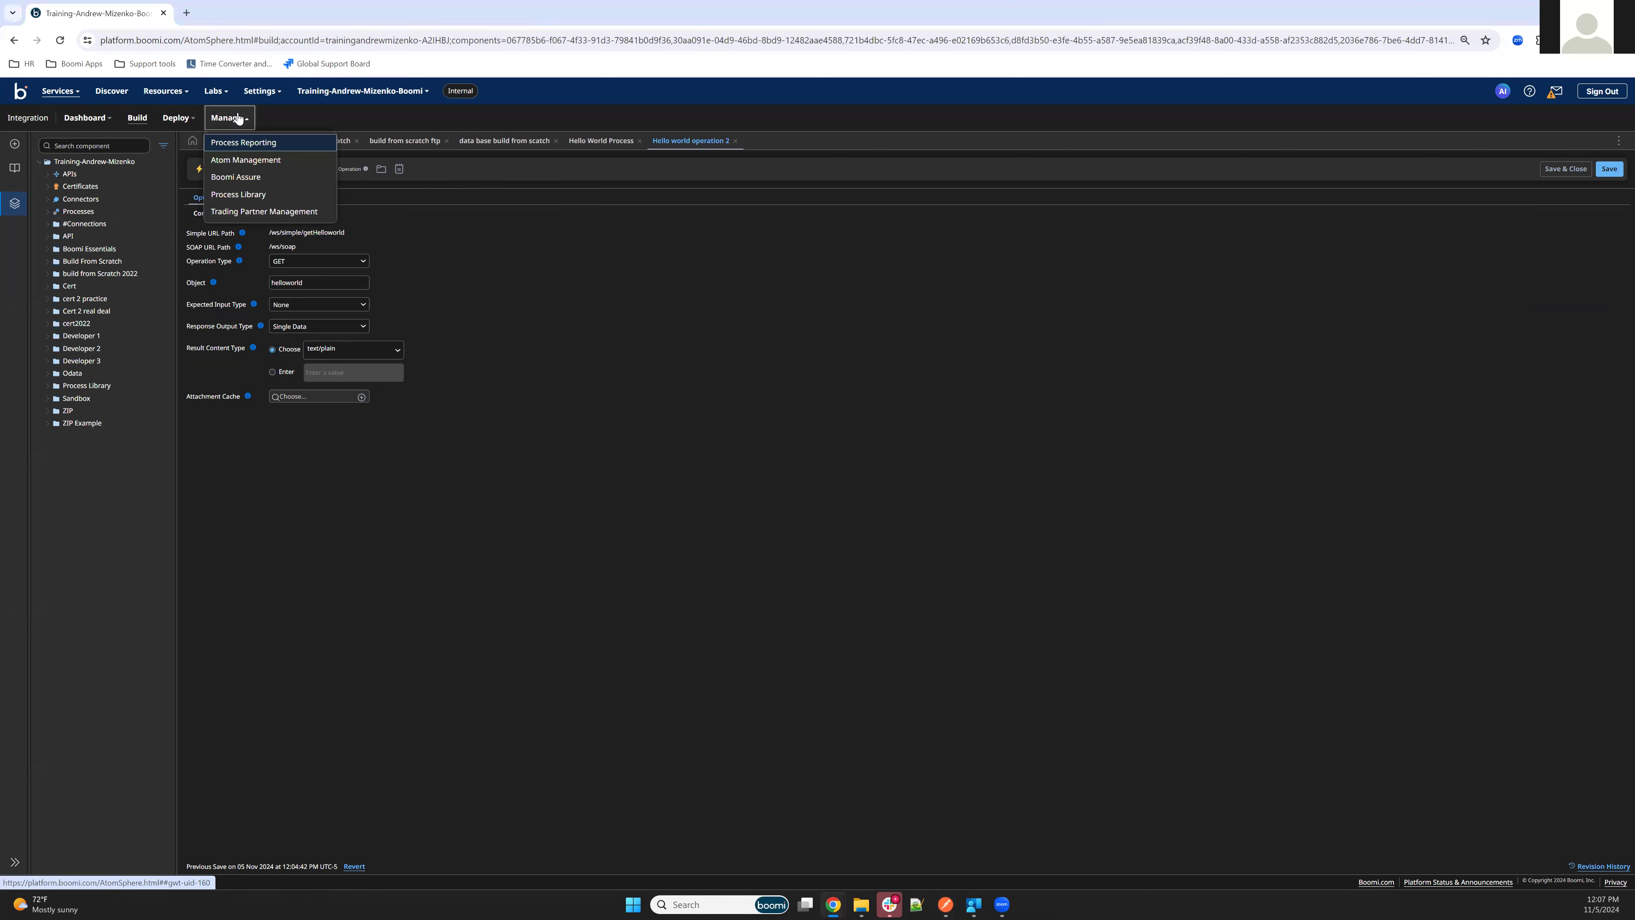
click(235, 161)
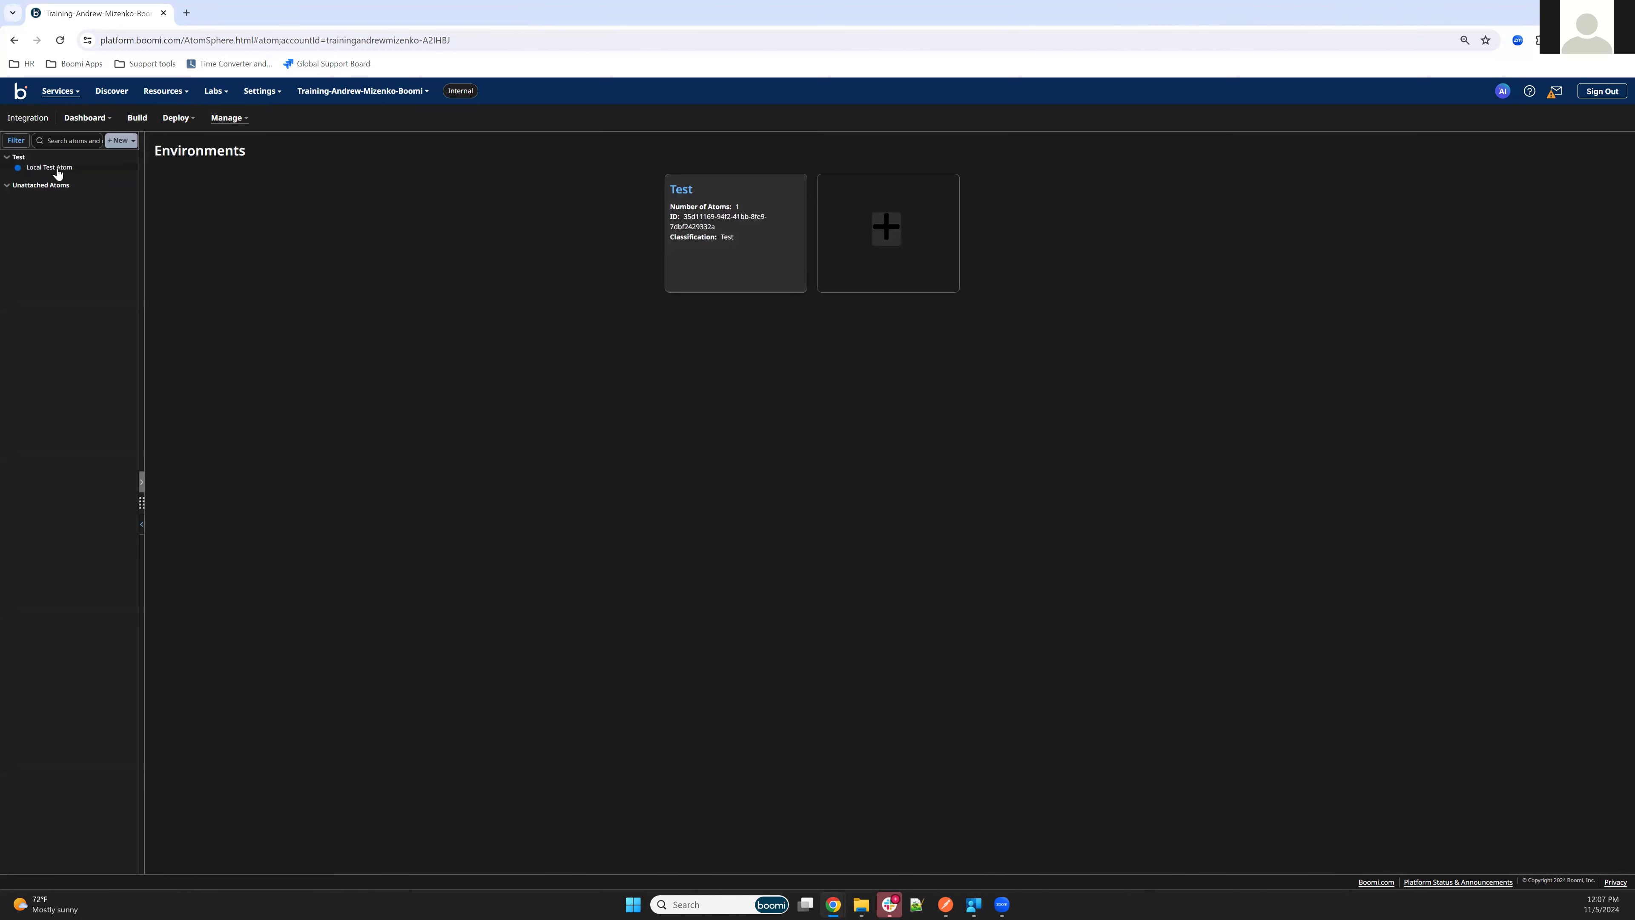
click(52, 168)
click(190, 370)
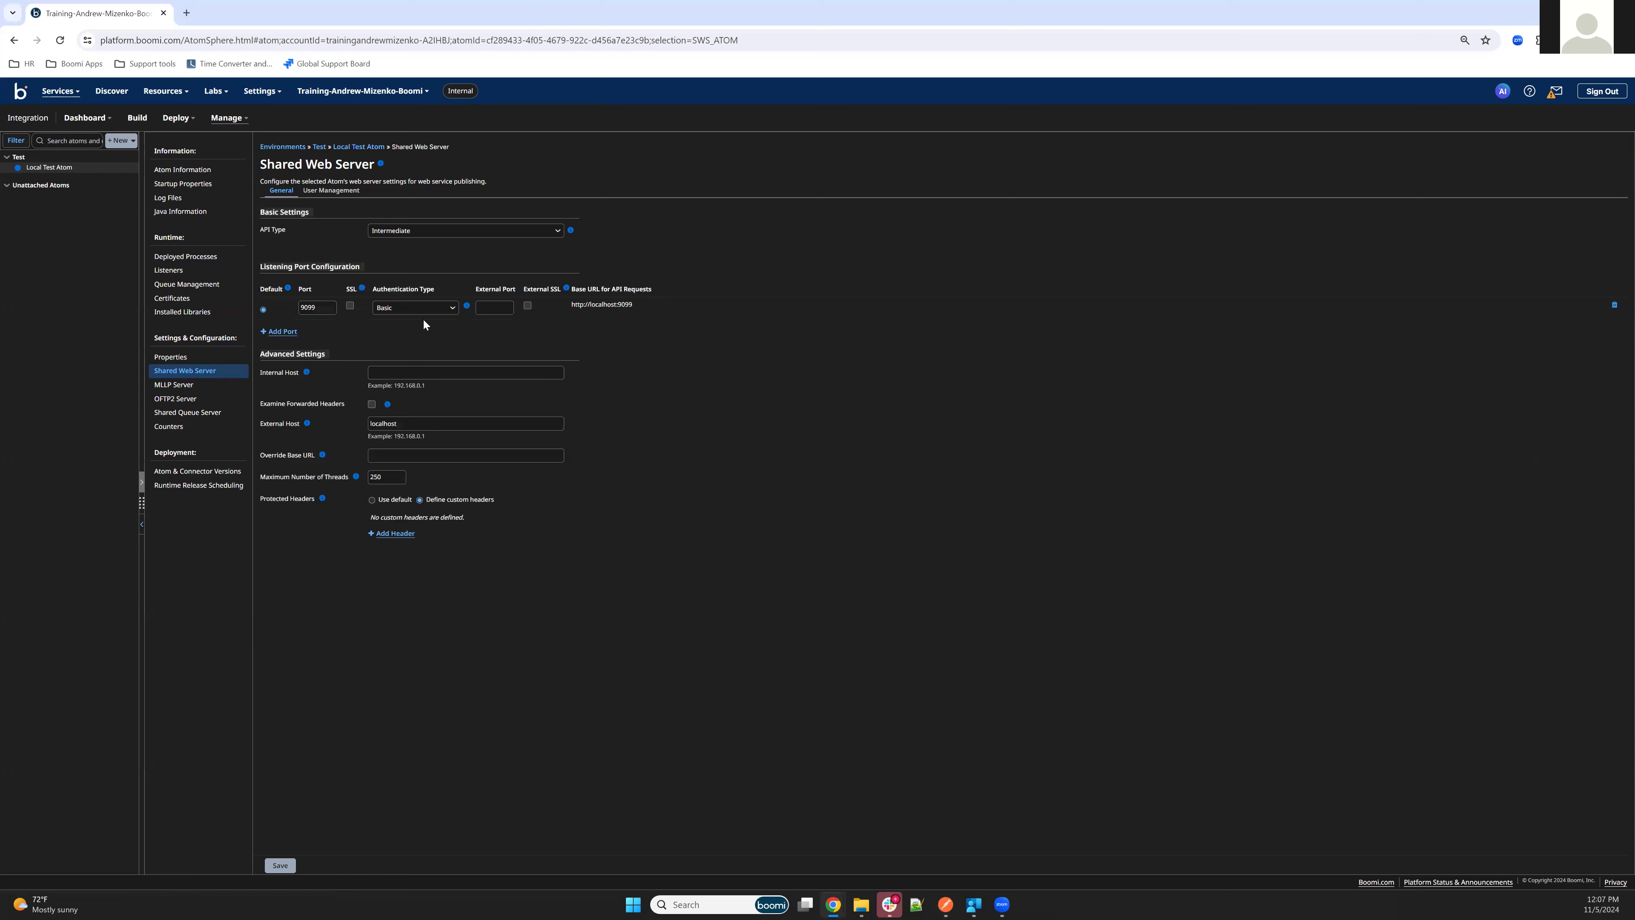
click(331, 189)
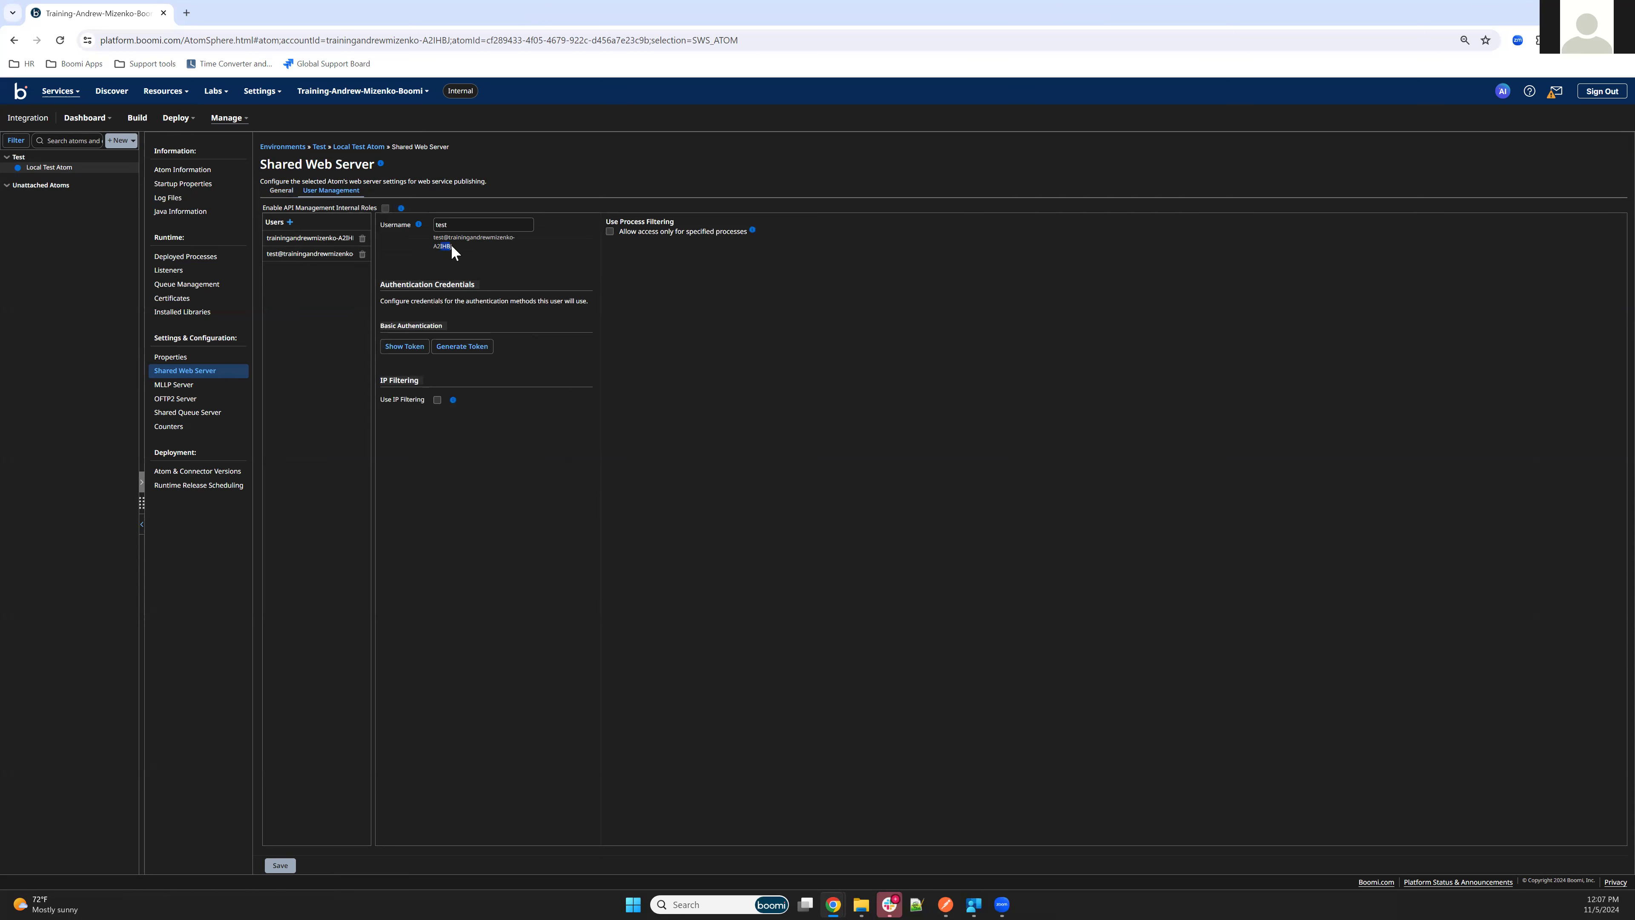
drag(442, 244, 435, 240)
key(ctrl+c)
In Postman, set the request's authorization to Basic Auth and paste the copied username
click(945, 905)
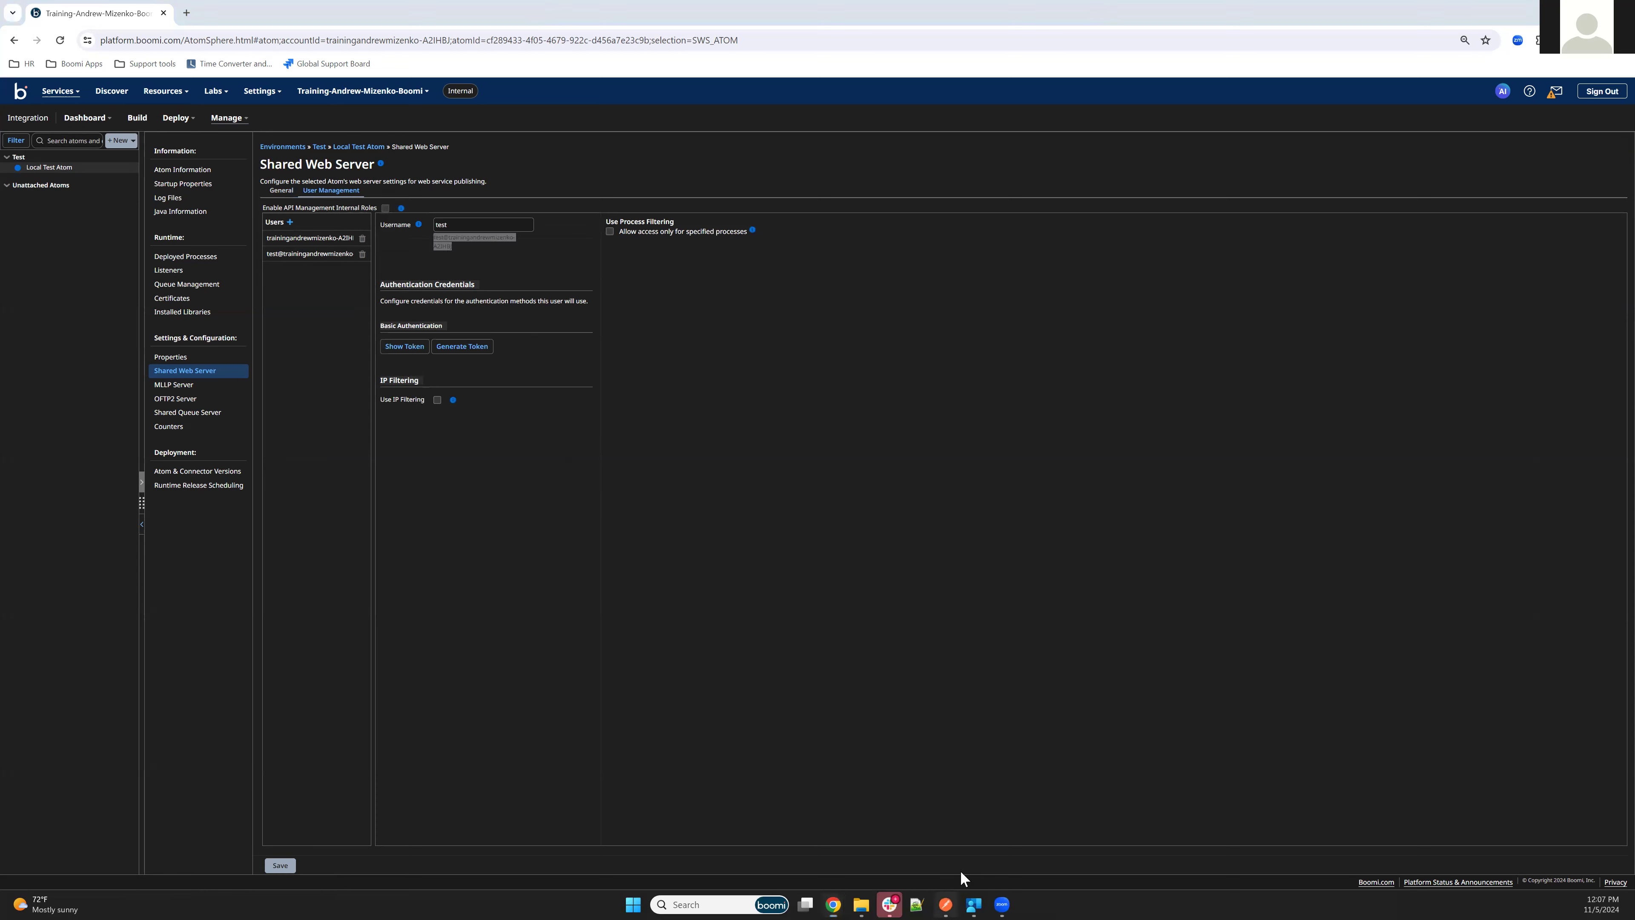
click(881, 344)
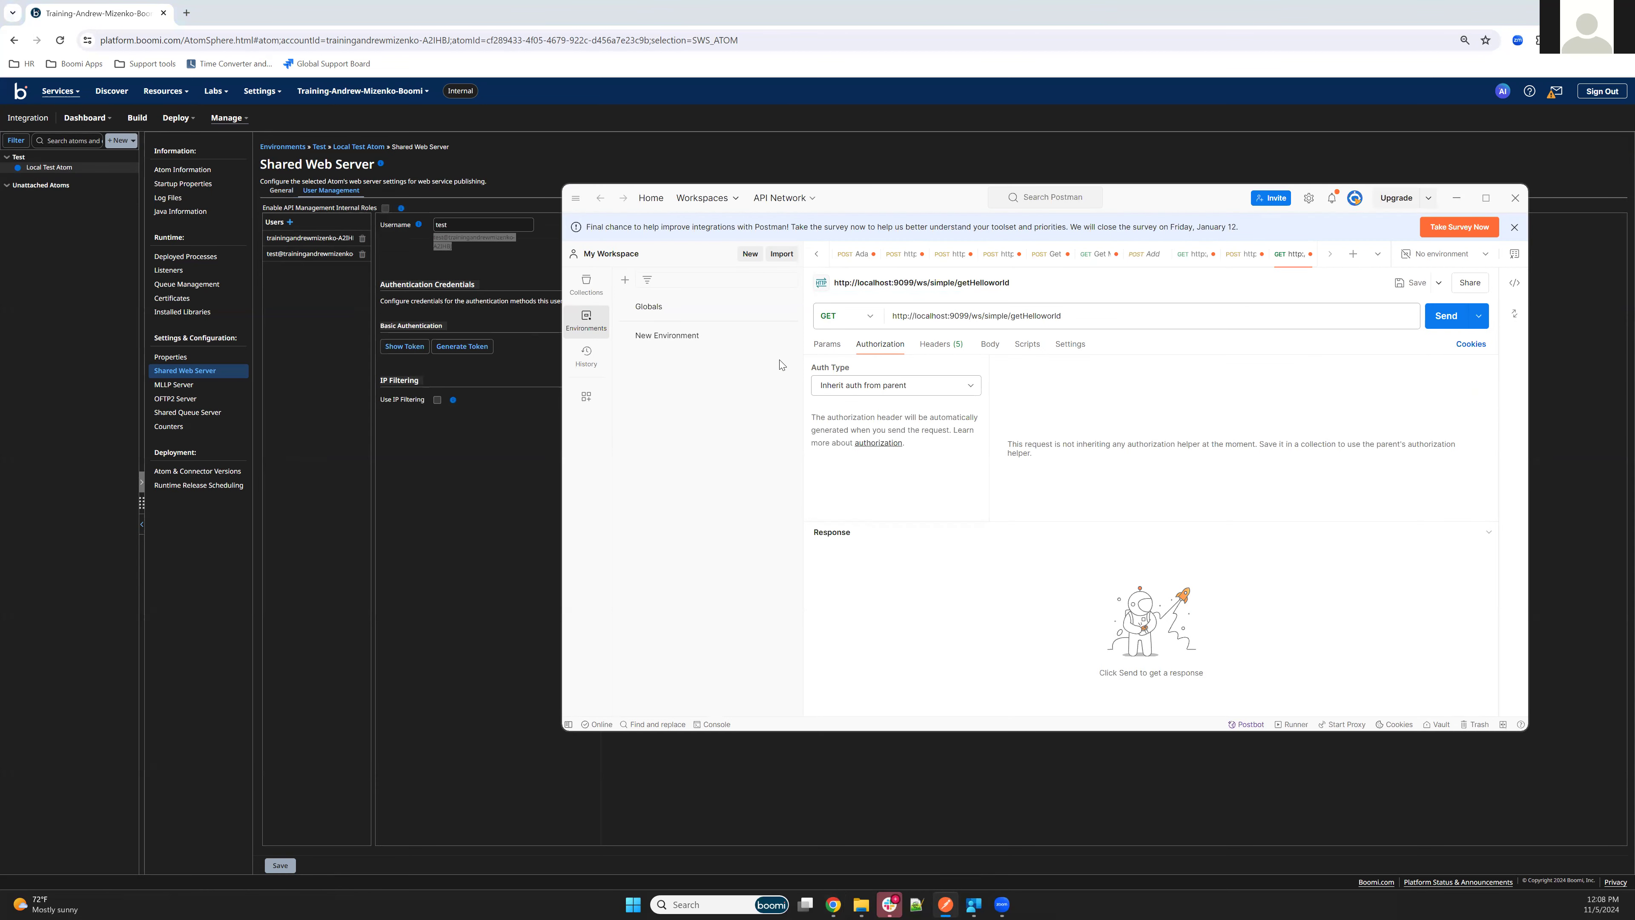
click(860, 385)
click(863, 459)
double_click(1214, 381)
key(ctrl+v)
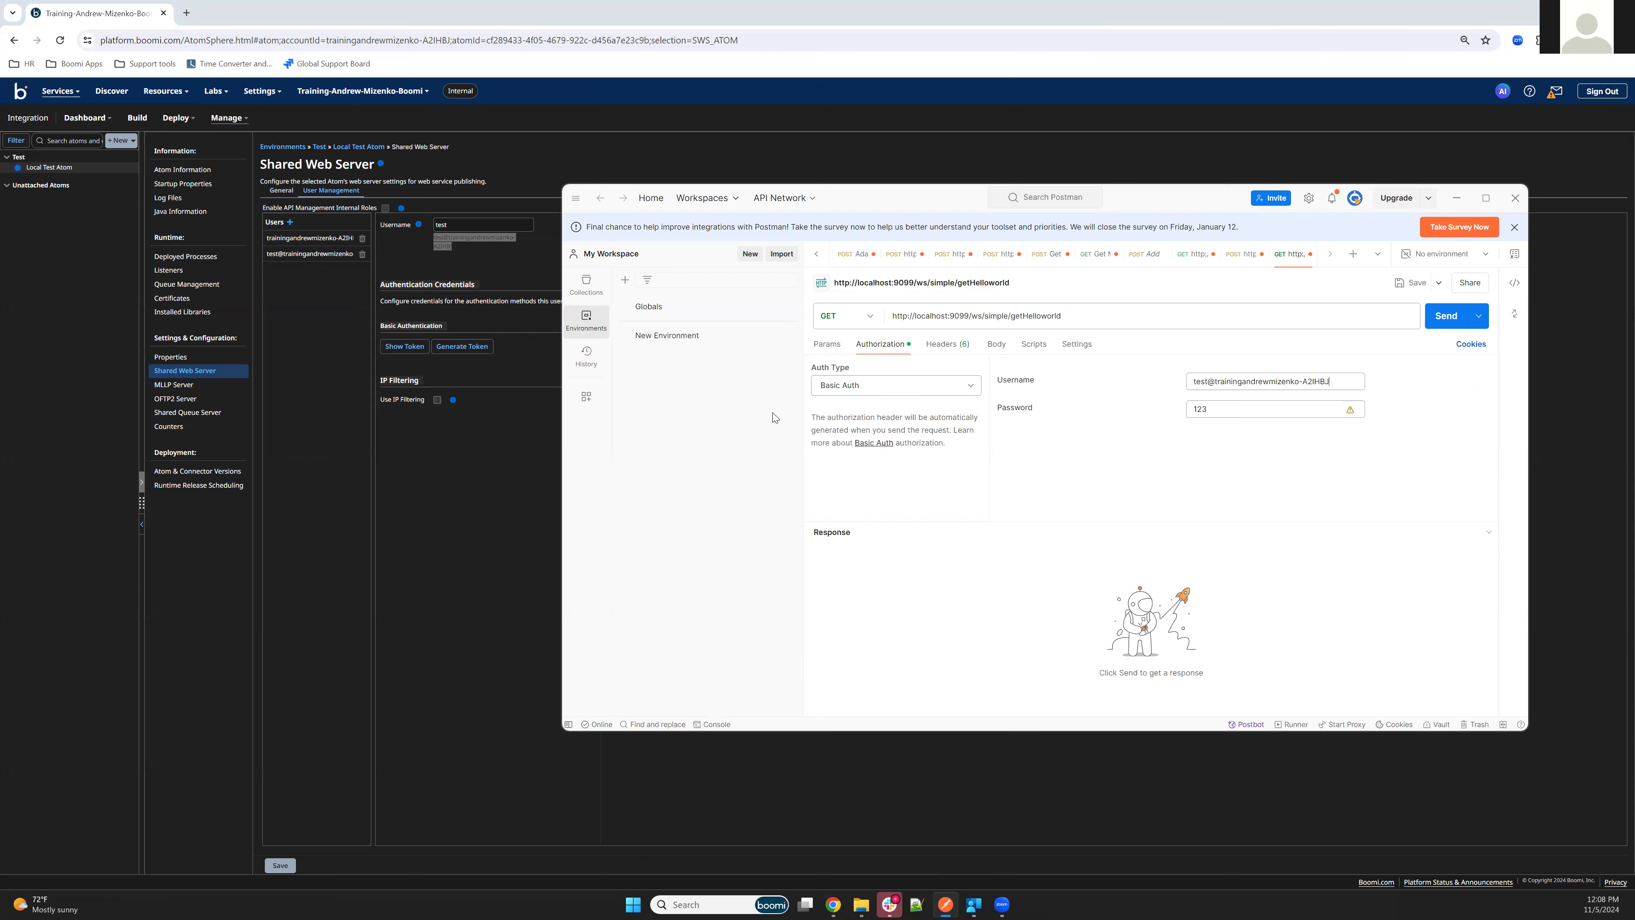
Copy the test user's Basic Authentication token from Boomi, paste it as the password in Postman, and send the GET request
click(411, 348)
click(576, 351)
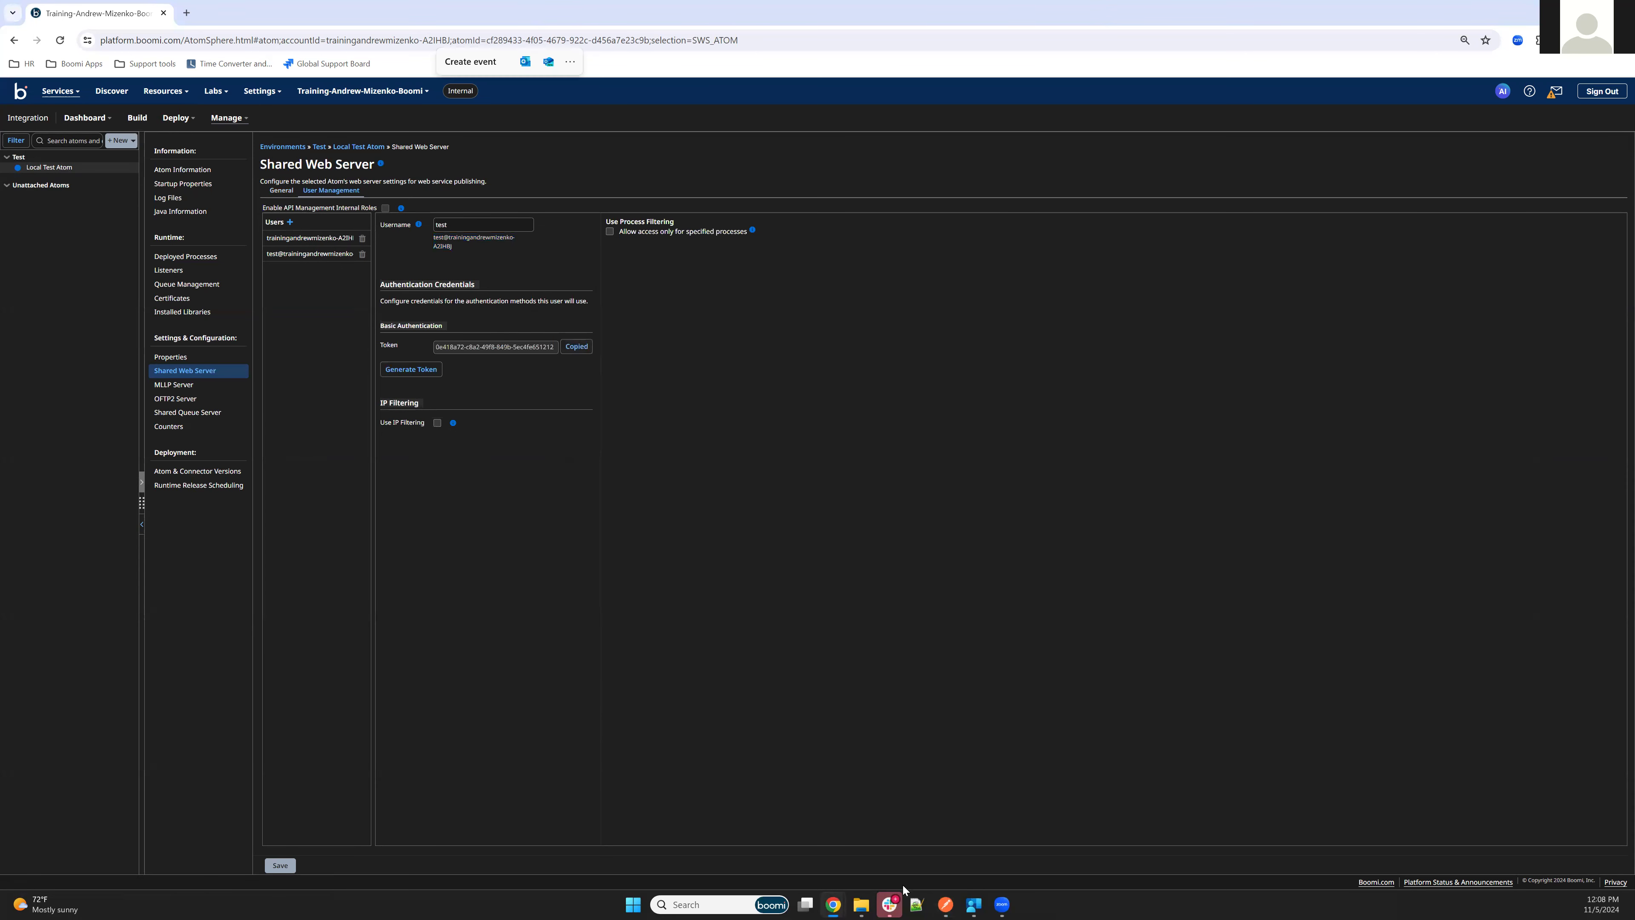
click(950, 905)
click(1208, 411)
key(ctrl+v)
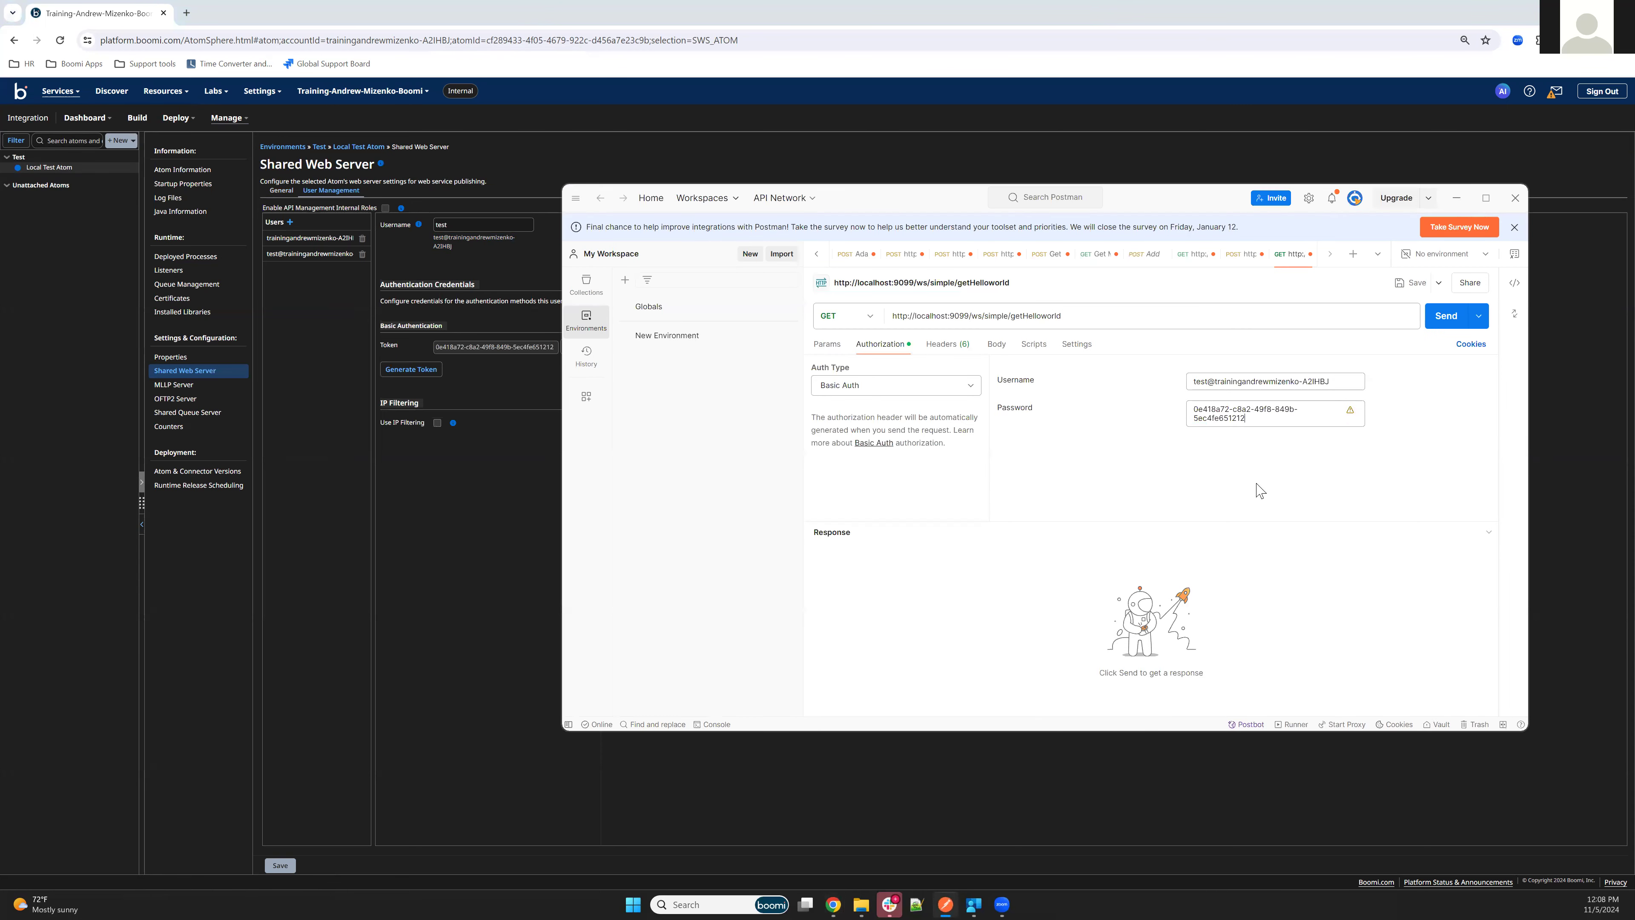
click(1093, 460)
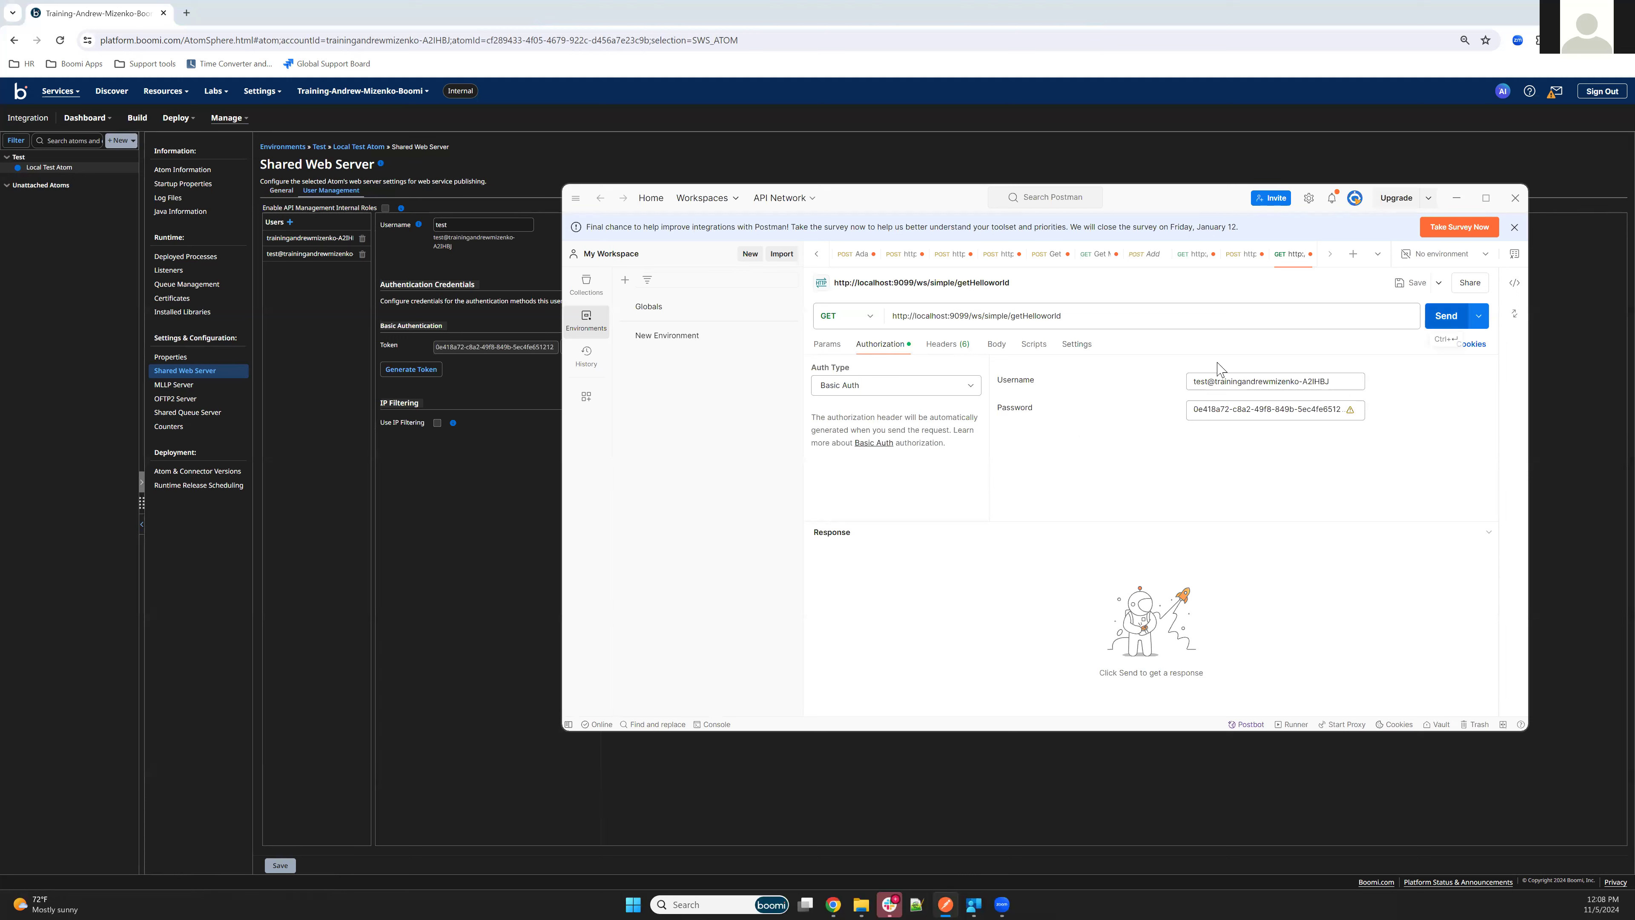
click(1440, 318)
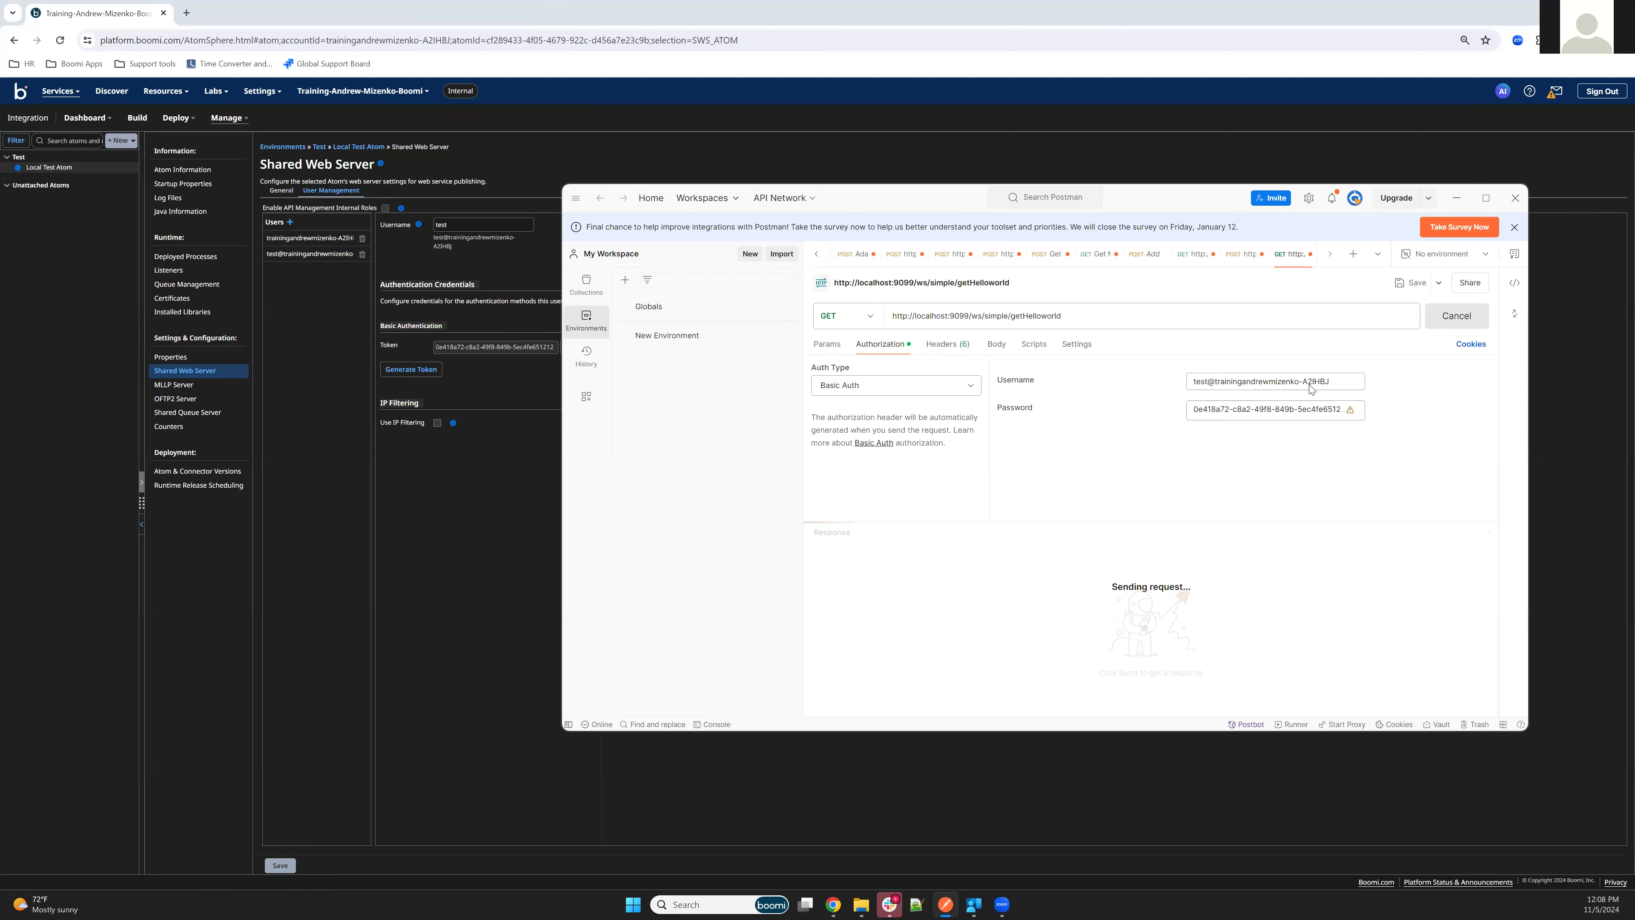